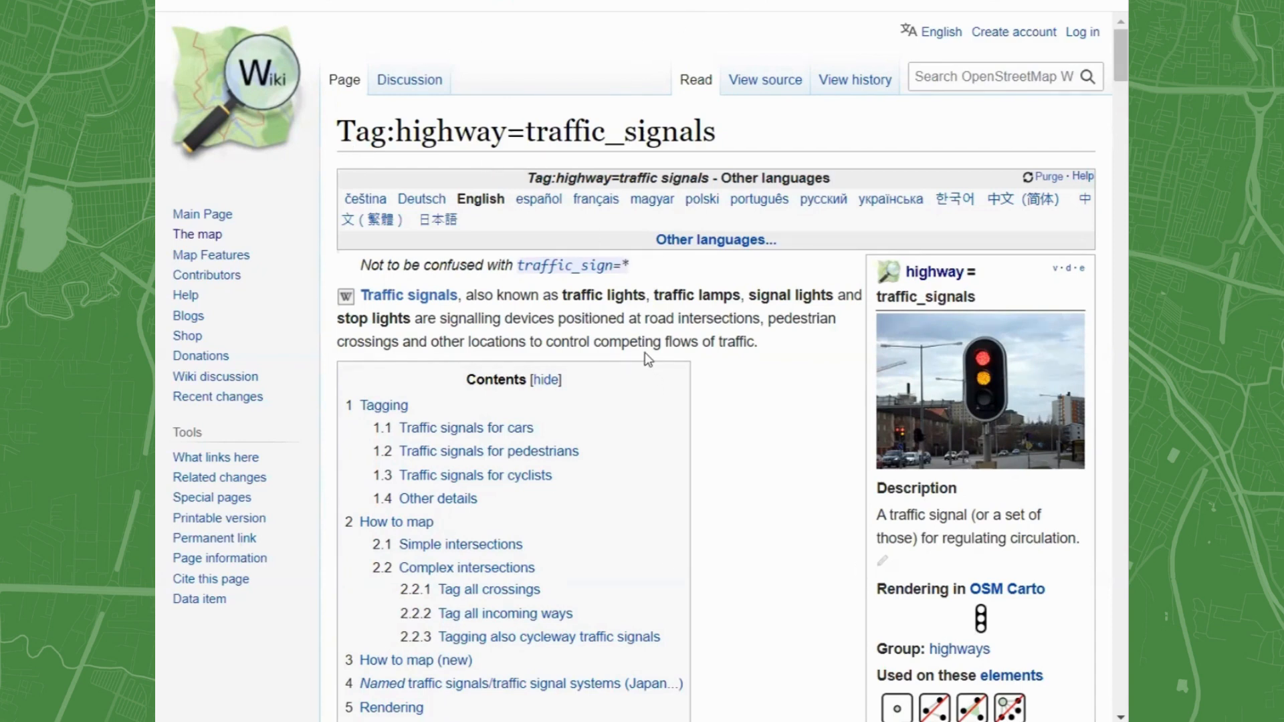
Review the introduction, contents and info box of the highway=traffic_signals tag page.
scroll(632, 318, "down", 8)
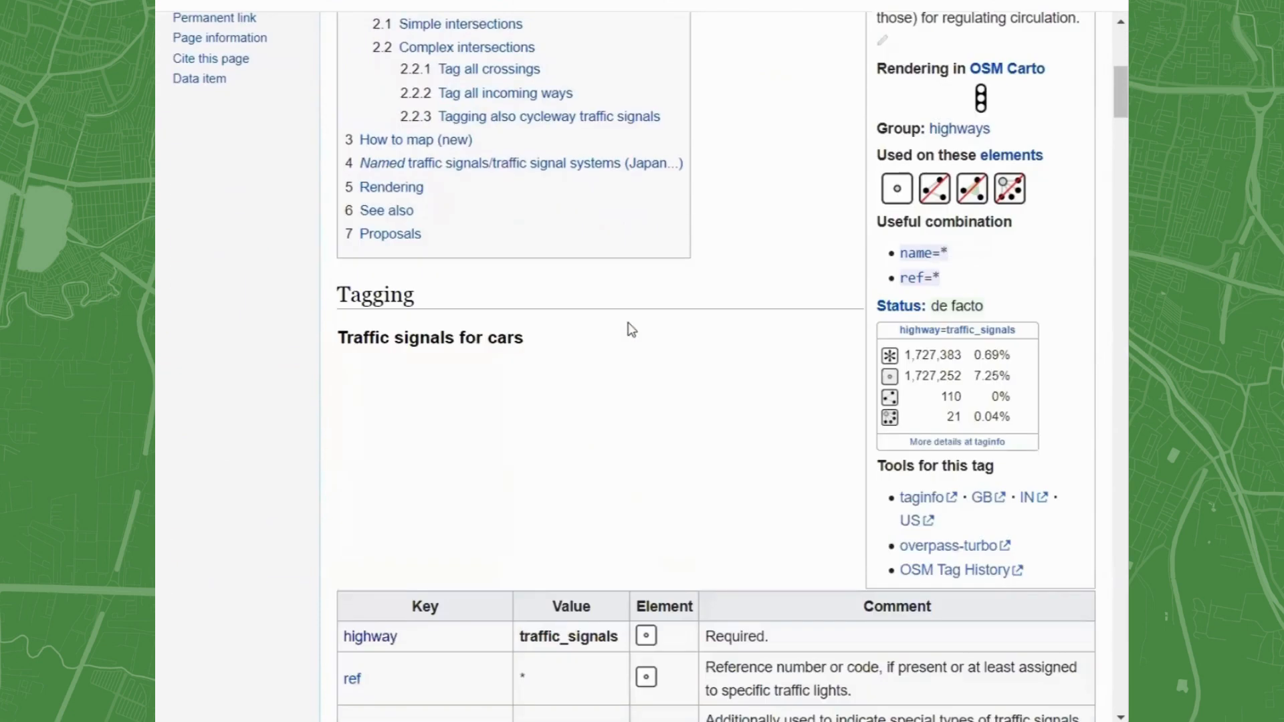
scroll(628, 324, "up", 8)
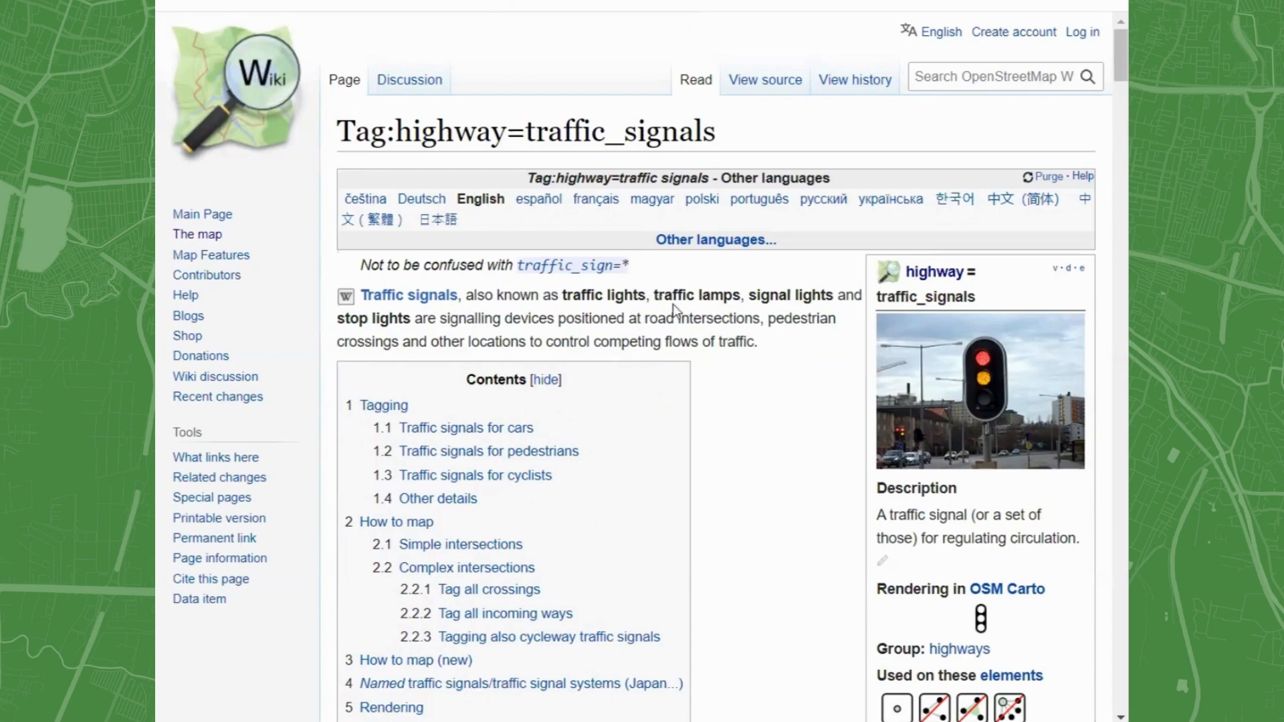
scroll(749, 354, "down", 3)
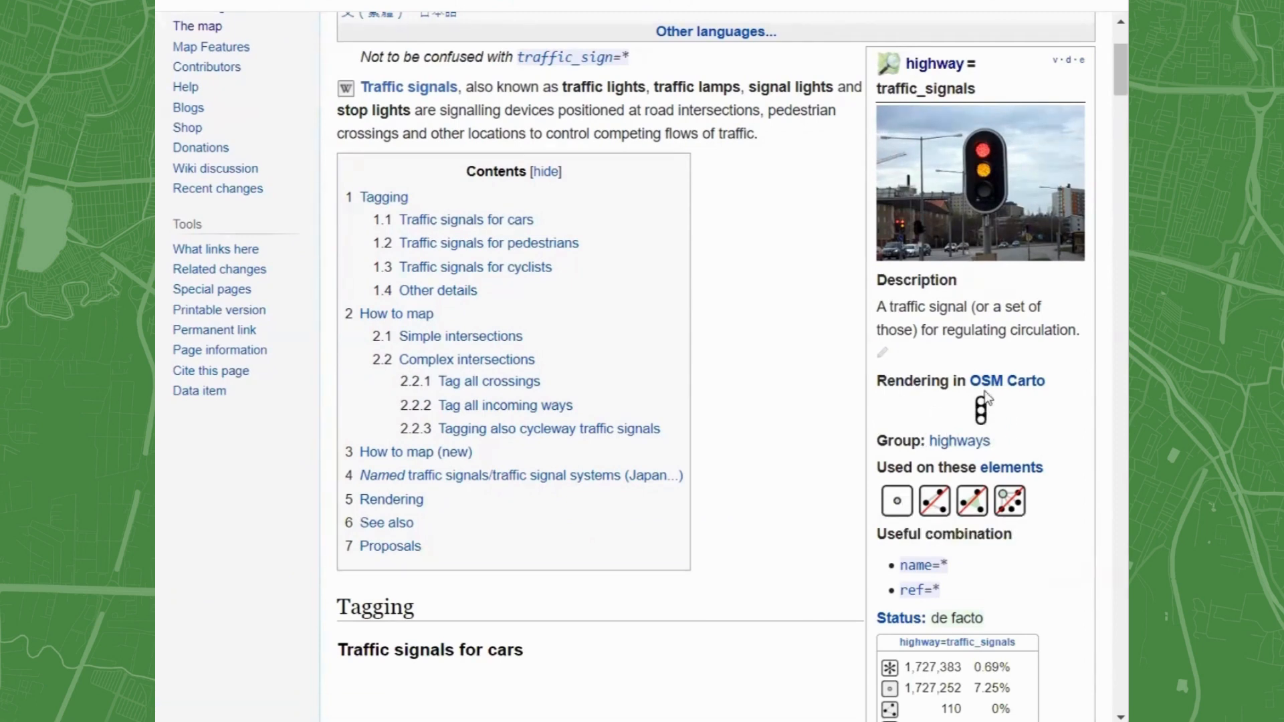
scroll(769, 353, "up", 2)
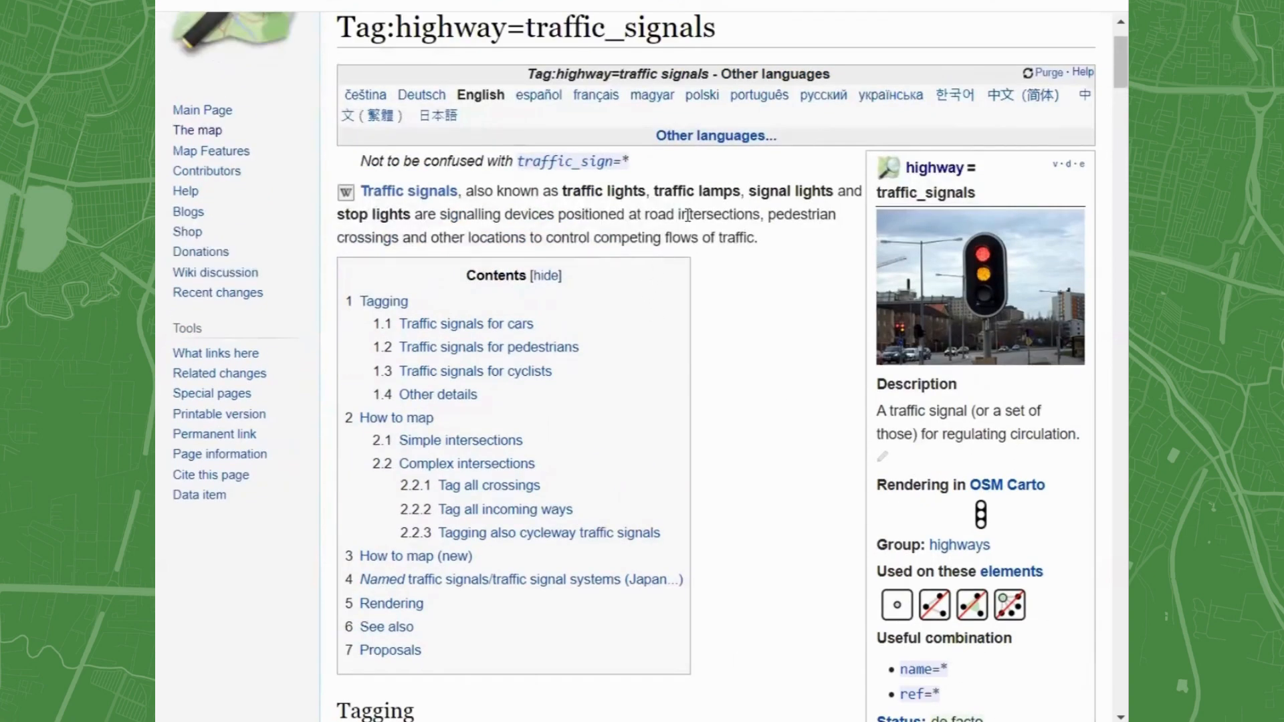
left_click_drag(563, 194, 623, 195)
left_click(740, 187)
scroll(749, 262, "down", 10)
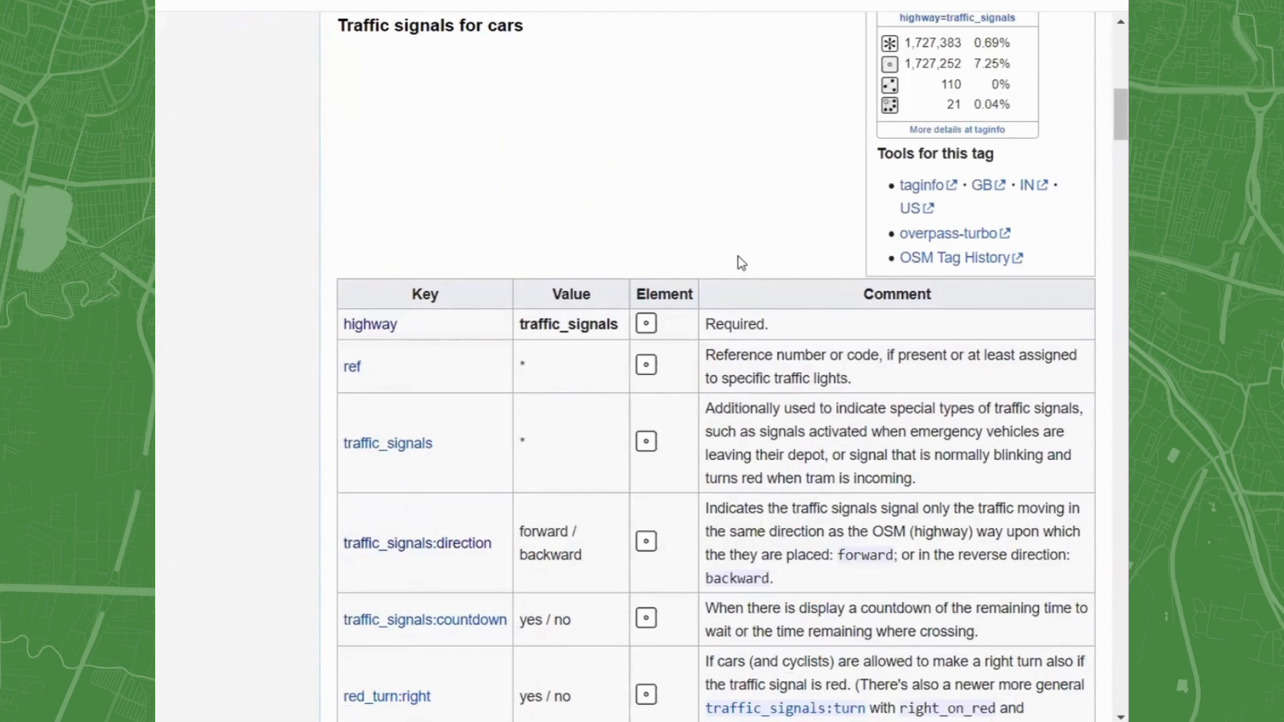
scroll(738, 258, "up", 8)
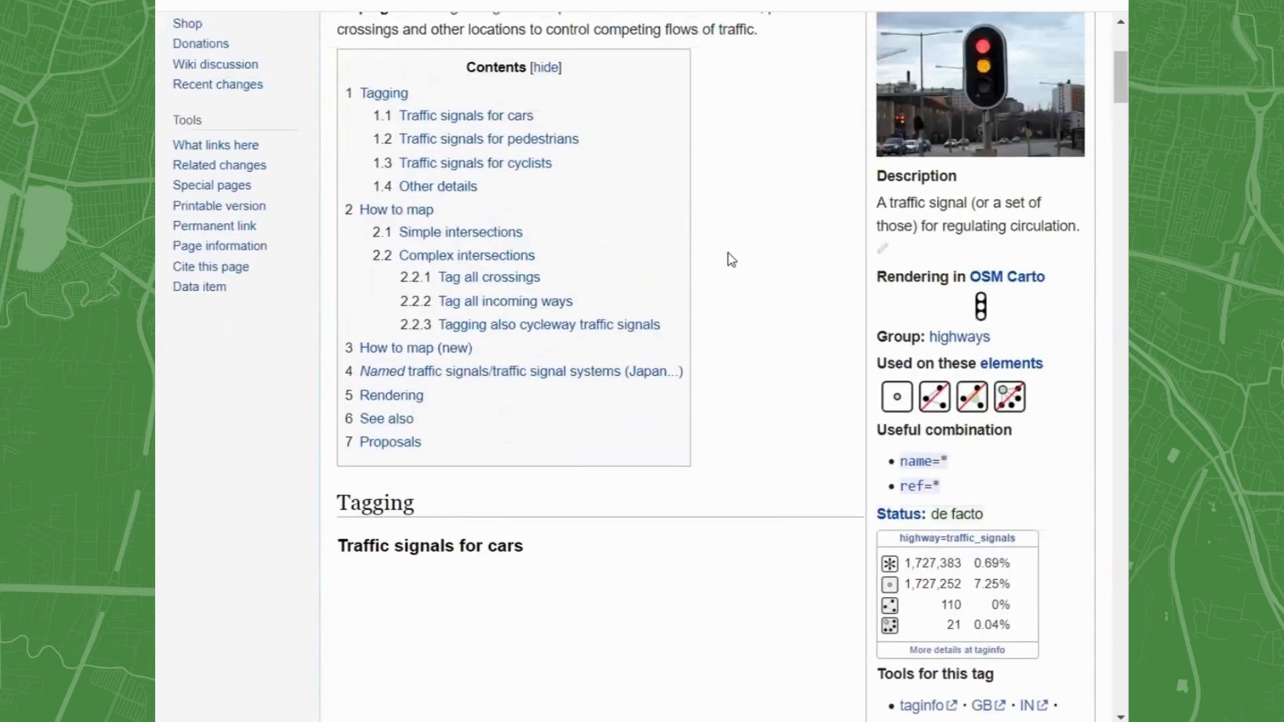
Examine the tagging table for car traffic signals, including the traffic_signals:direction key, and the element types the tag applies to.
scroll(731, 260, "down", 8)
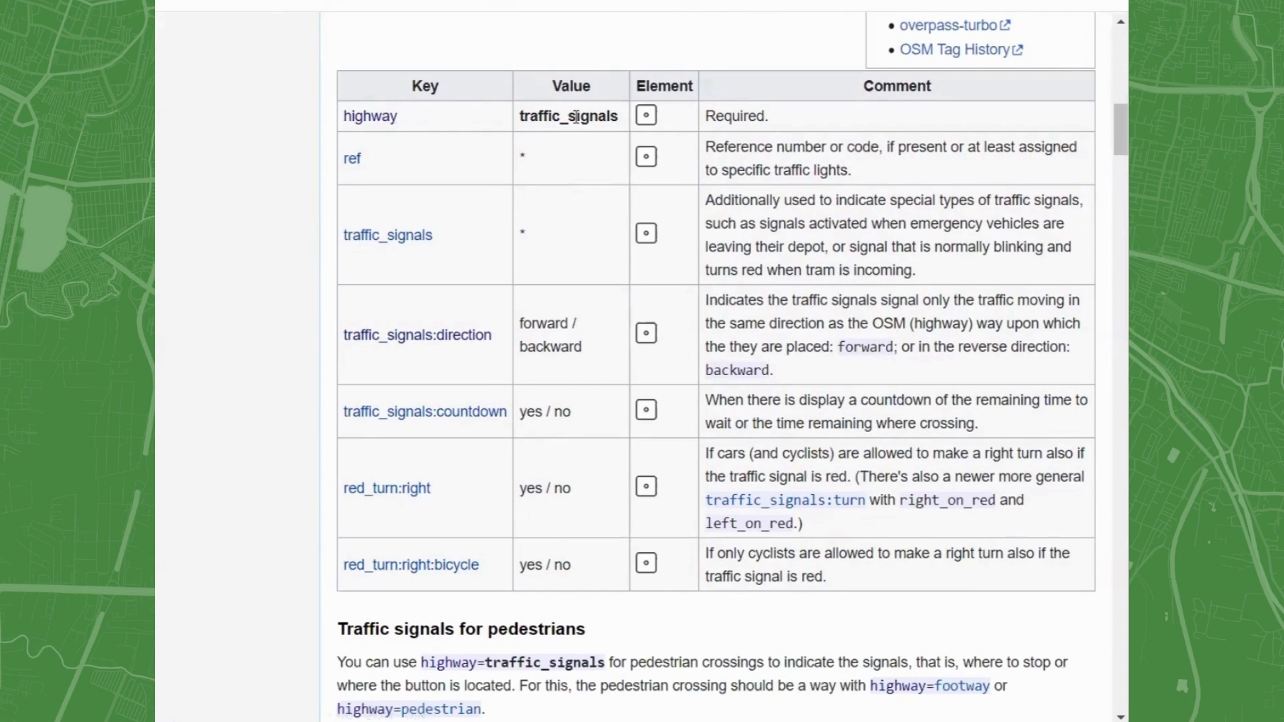
scroll(632, 200, "up", 6)
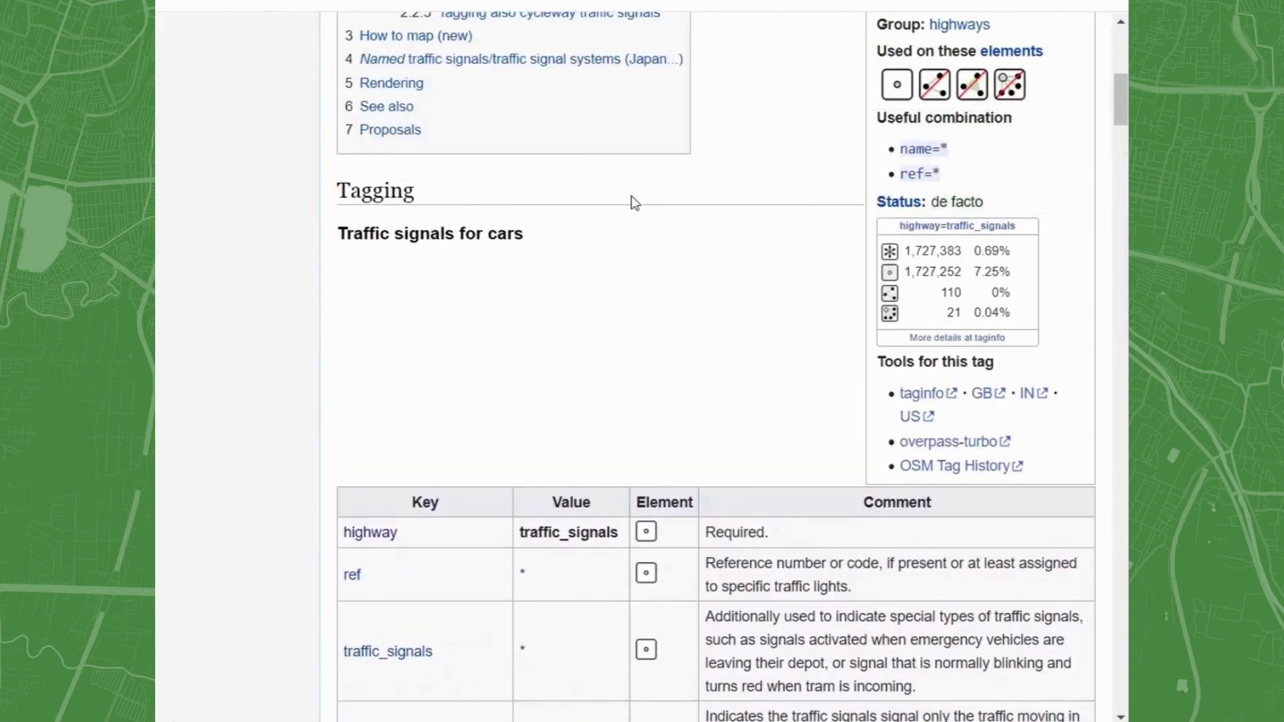
scroll(632, 204, "up", 1)
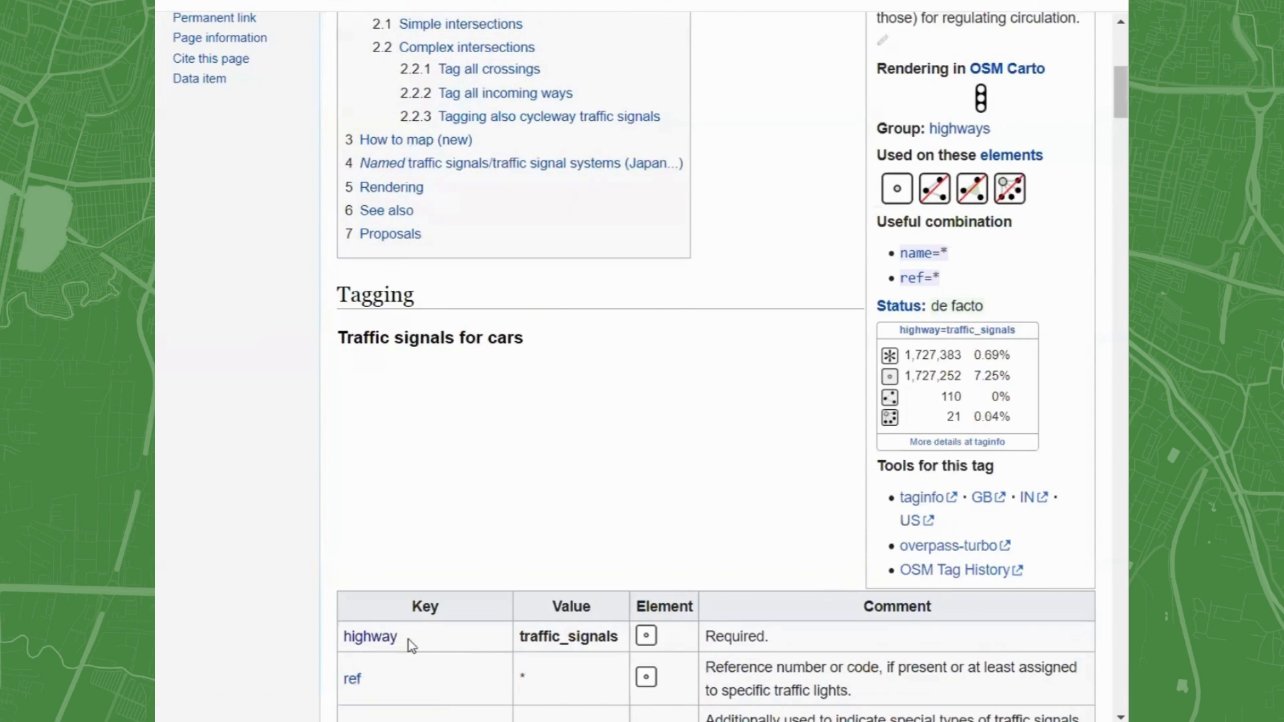
scroll(750, 446, "up", 1)
scroll(794, 347, "up", 2)
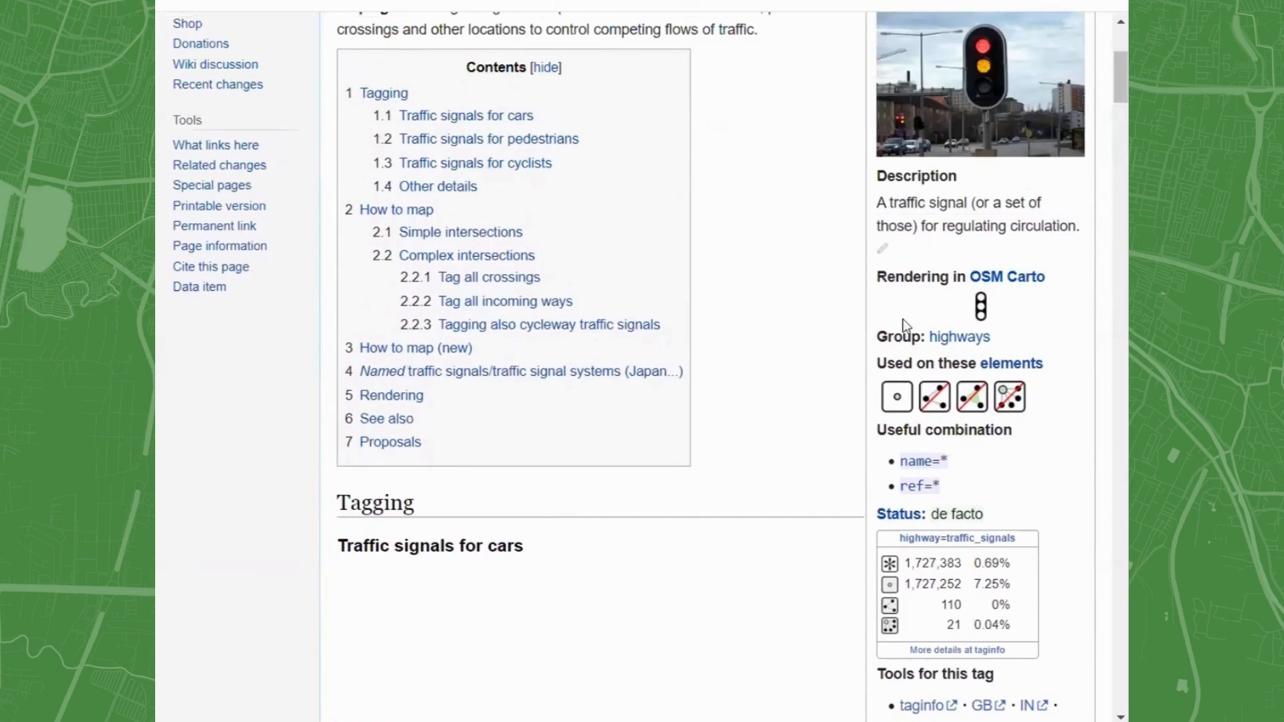
scroll(653, 390, "down", 3)
scroll(731, 481, "down", 3)
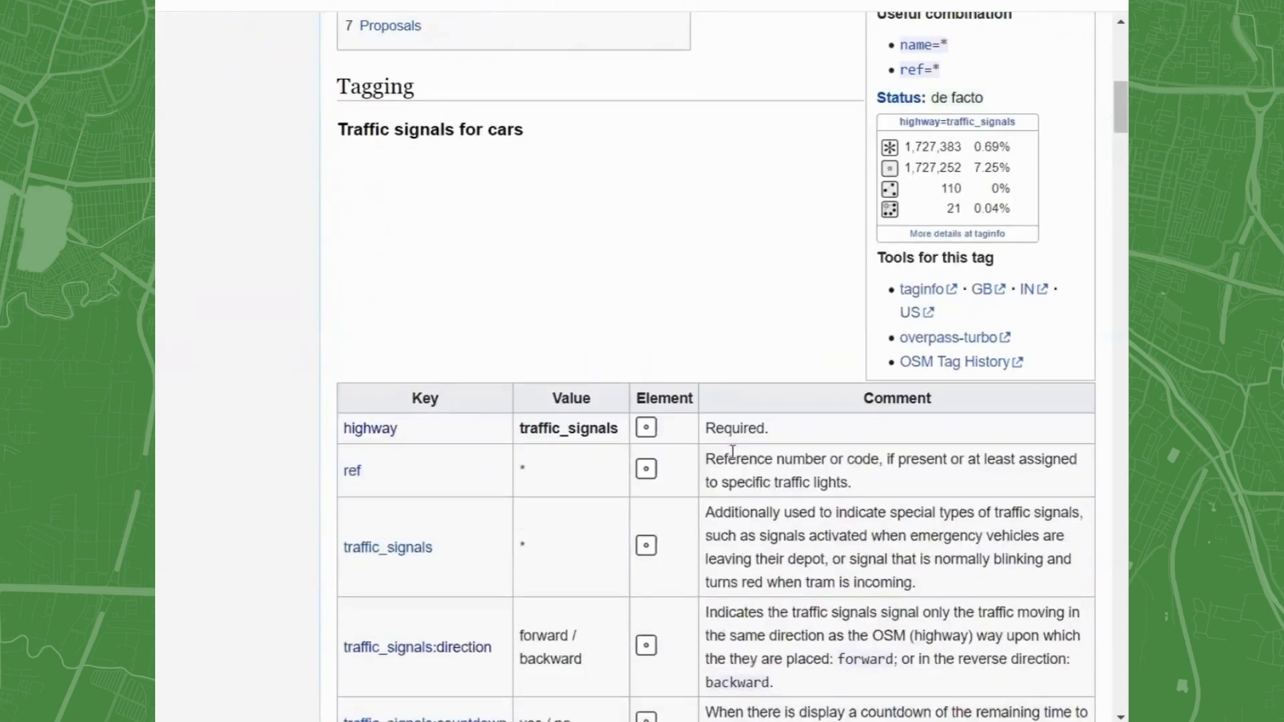
scroll(510, 337, "down", 3)
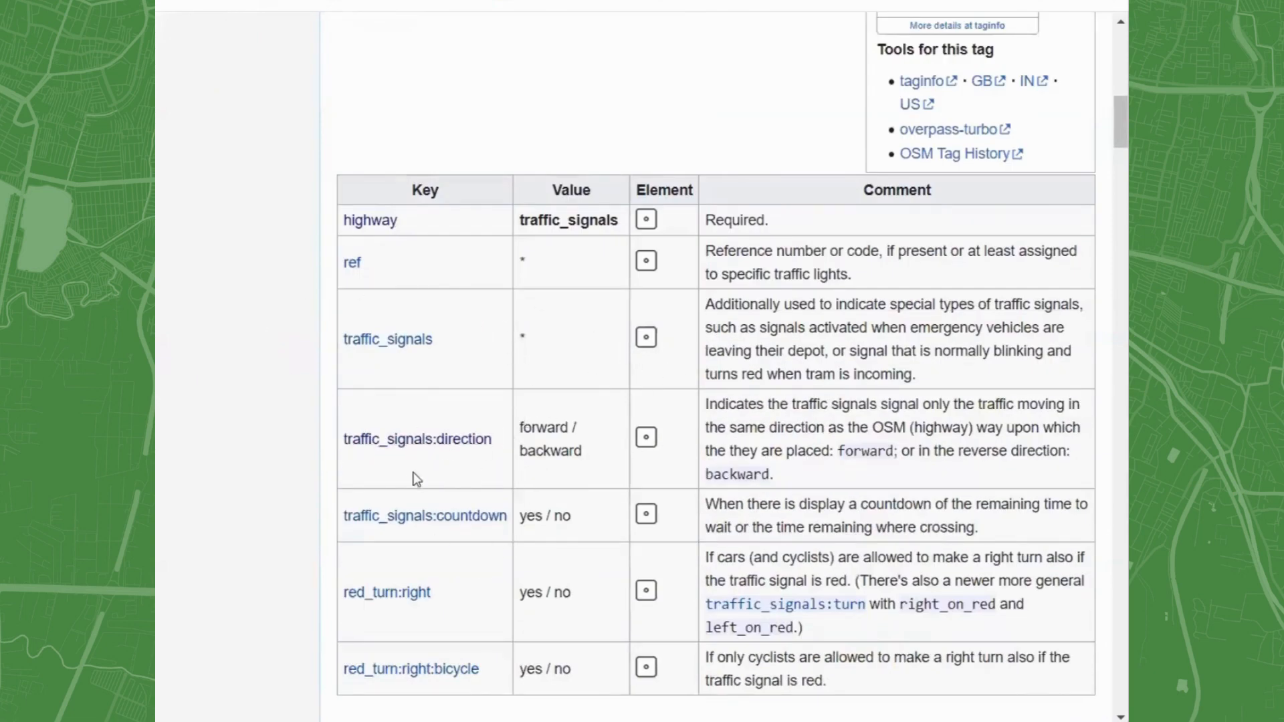
scroll(500, 489, "down", 3)
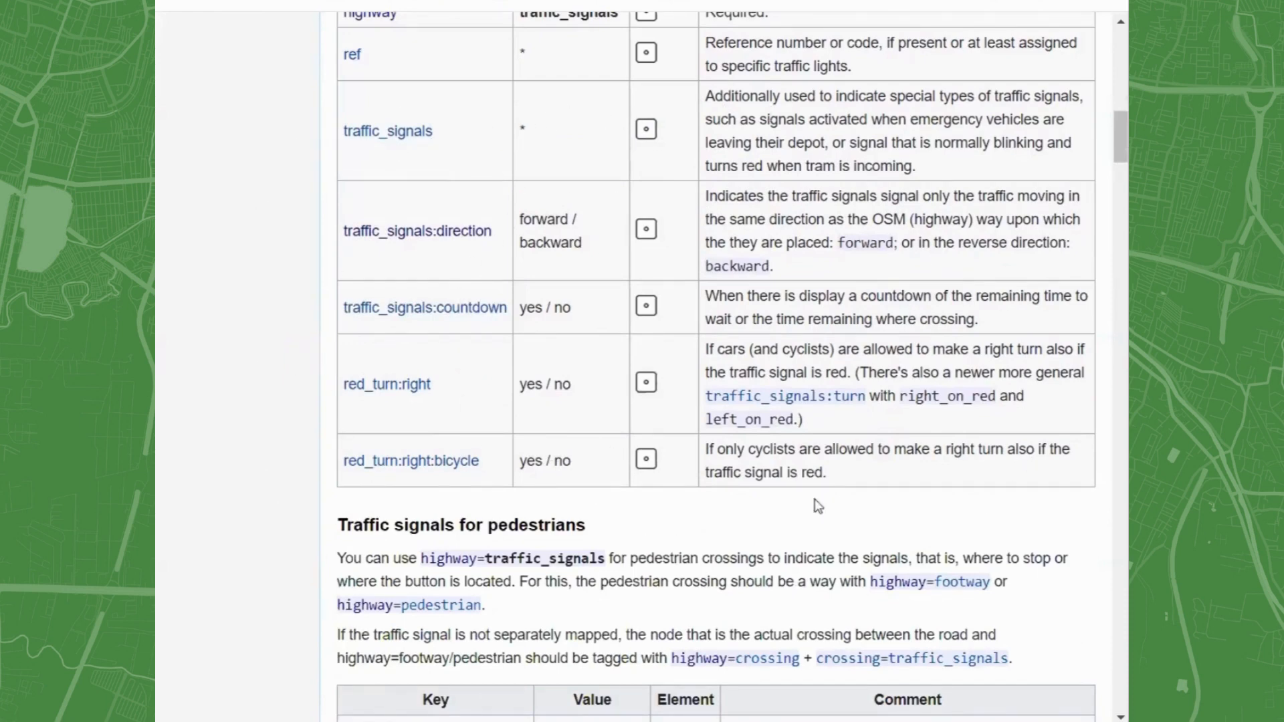
Read the tagging sections on traffic signals for pedestrians and cyclists, including their key tables.
scroll(666, 194, "down", 5)
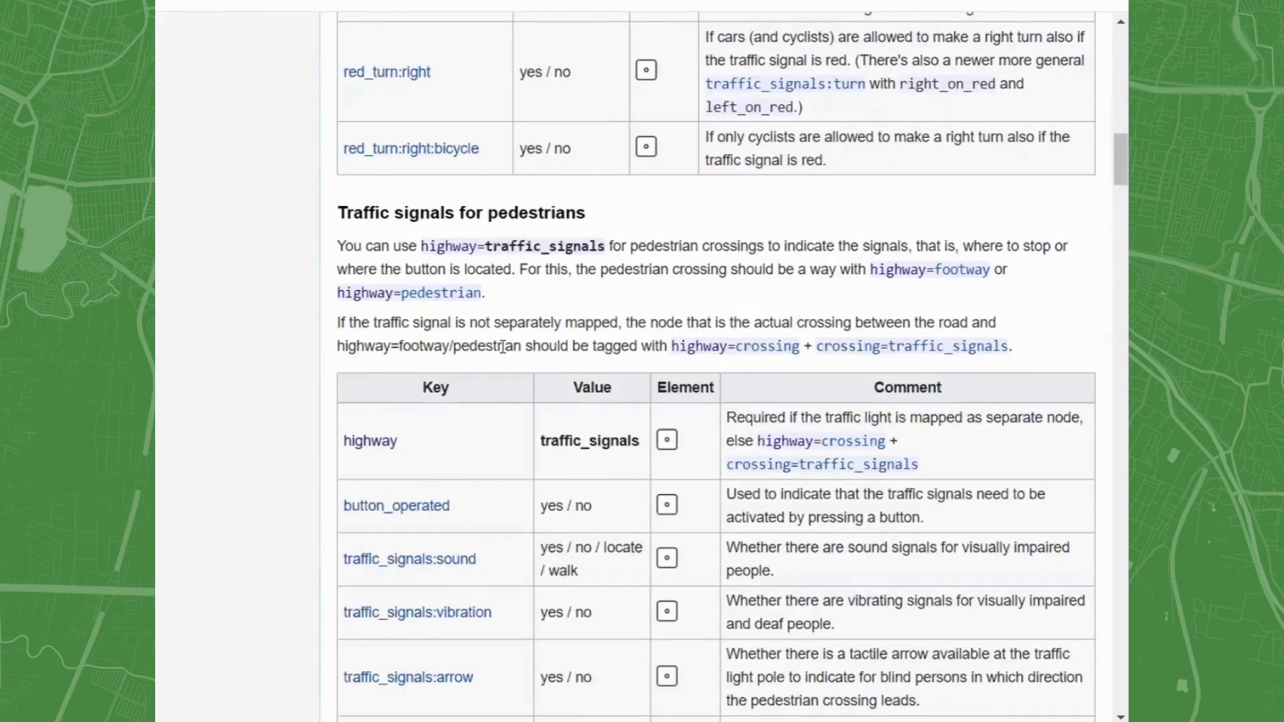
scroll(503, 341, "down", 5)
scroll(488, 310, "up", 3)
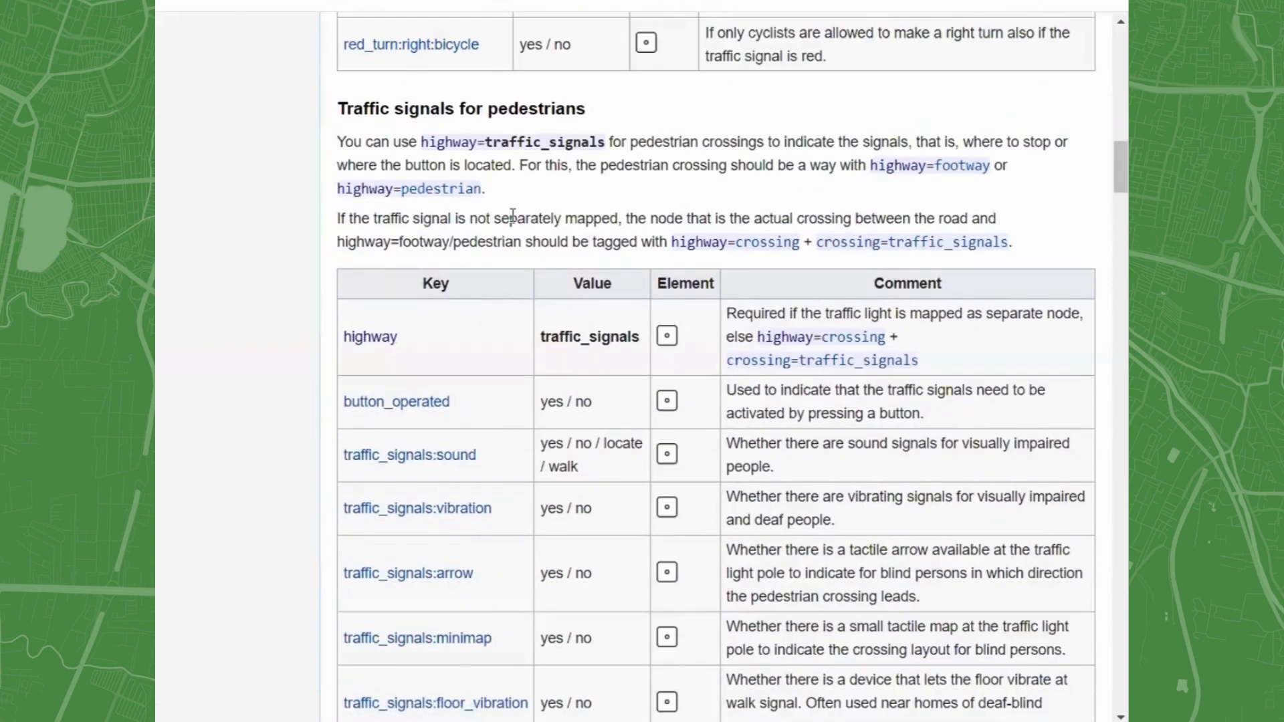
scroll(513, 204, "down", 14)
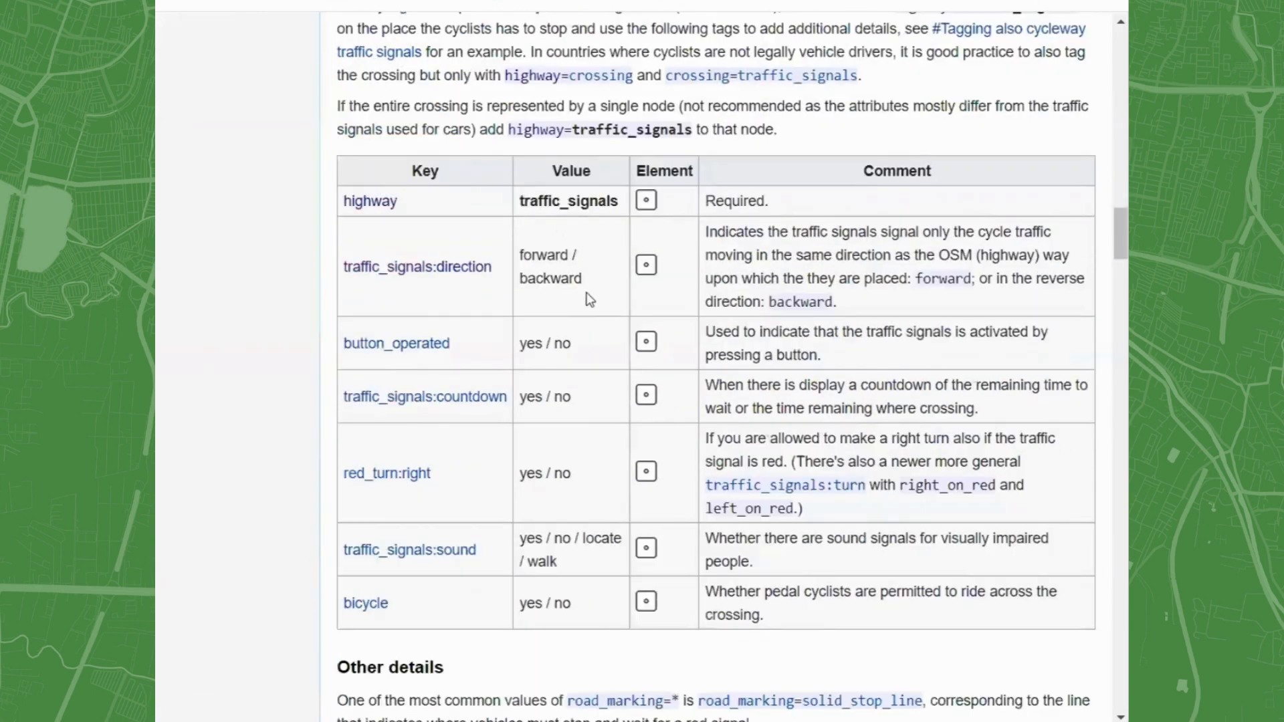
scroll(588, 295, "up", 5)
scroll(567, 320, "down", 12)
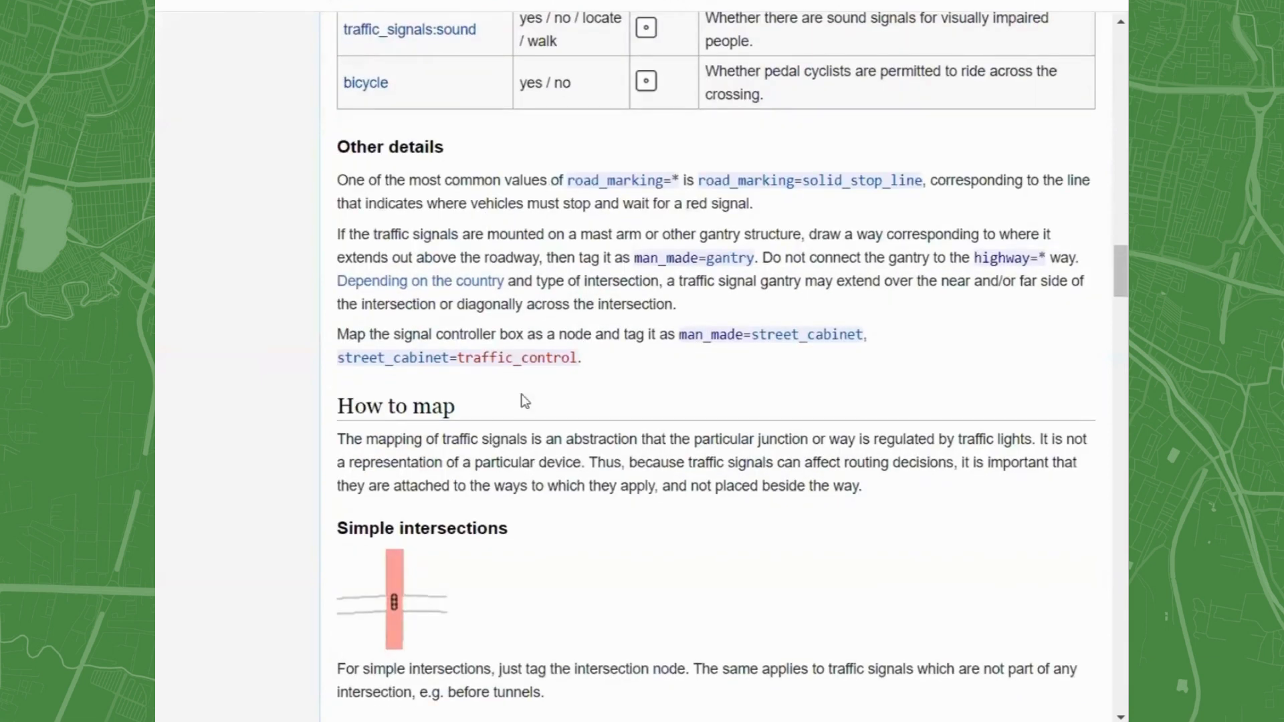
scroll(524, 553, "down", 5)
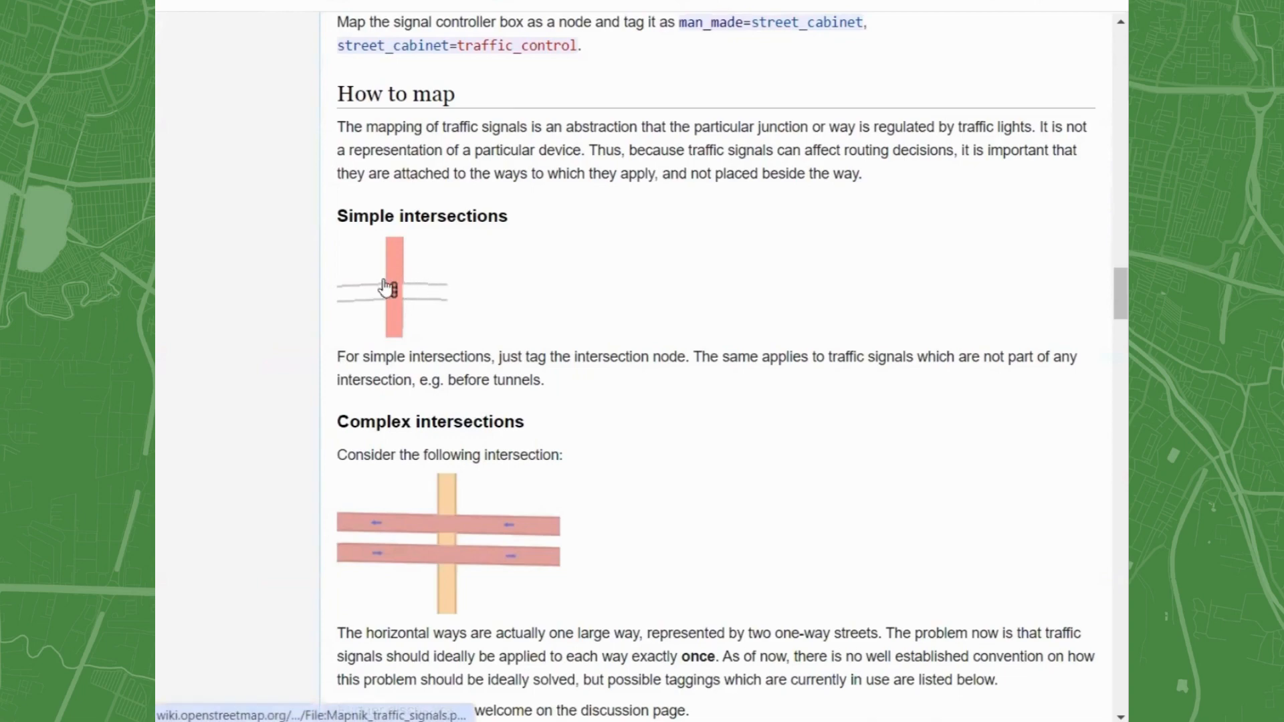
scroll(605, 322, "up", 6)
scroll(608, 317, "up", 10)
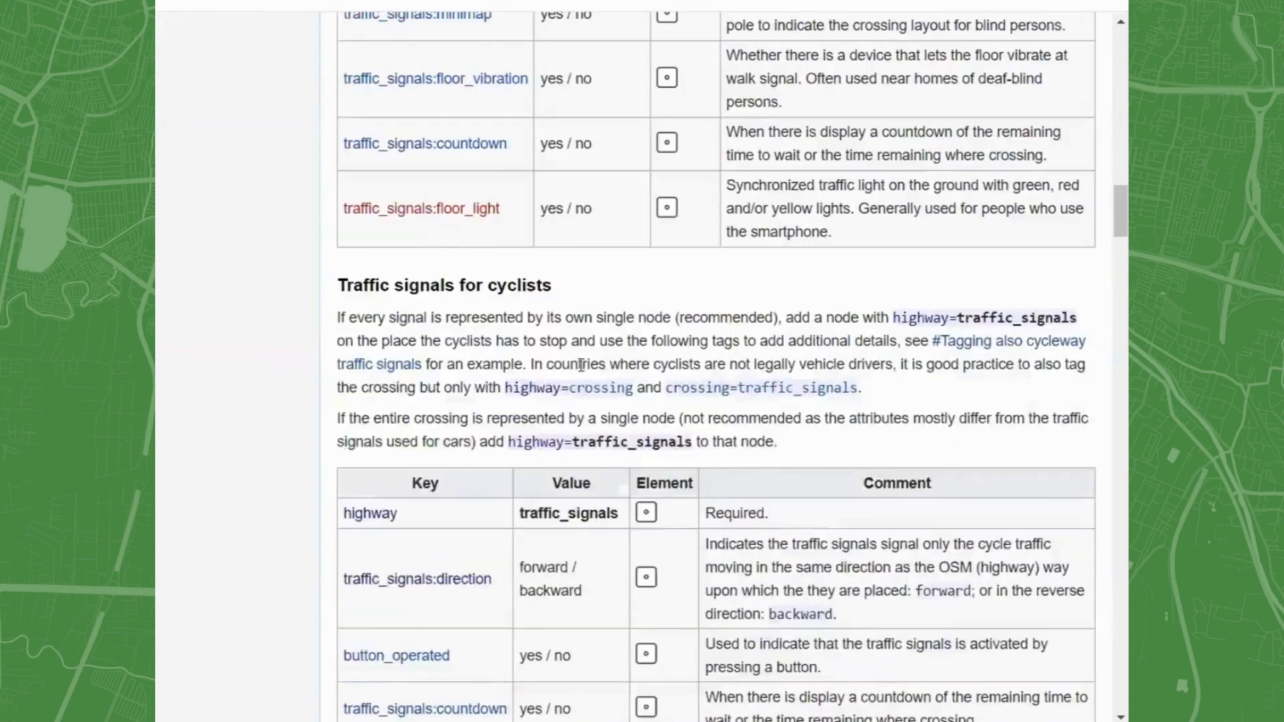
scroll(578, 367, "down", 3)
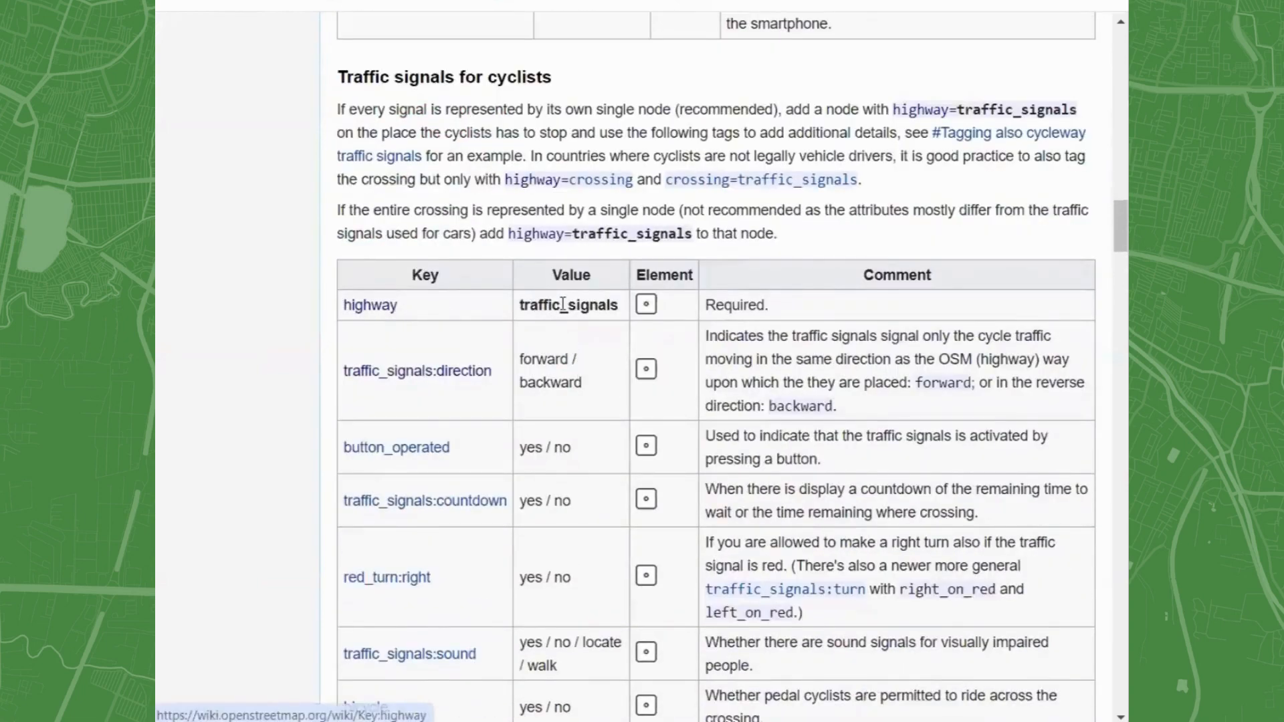
Study the How to map examples for simple and complex intersections: tagging all crossings, all incoming ways and cycleway signals.
scroll(563, 308, "down", 14)
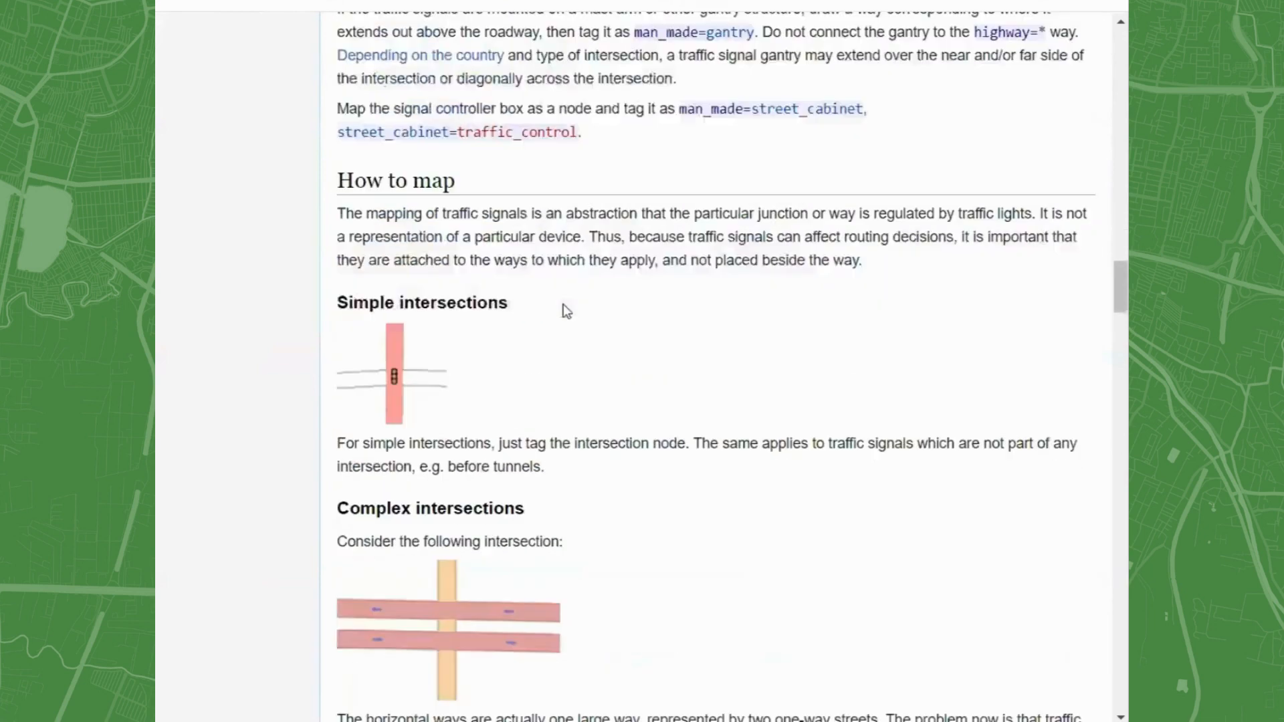
scroll(523, 509, "down", 5)
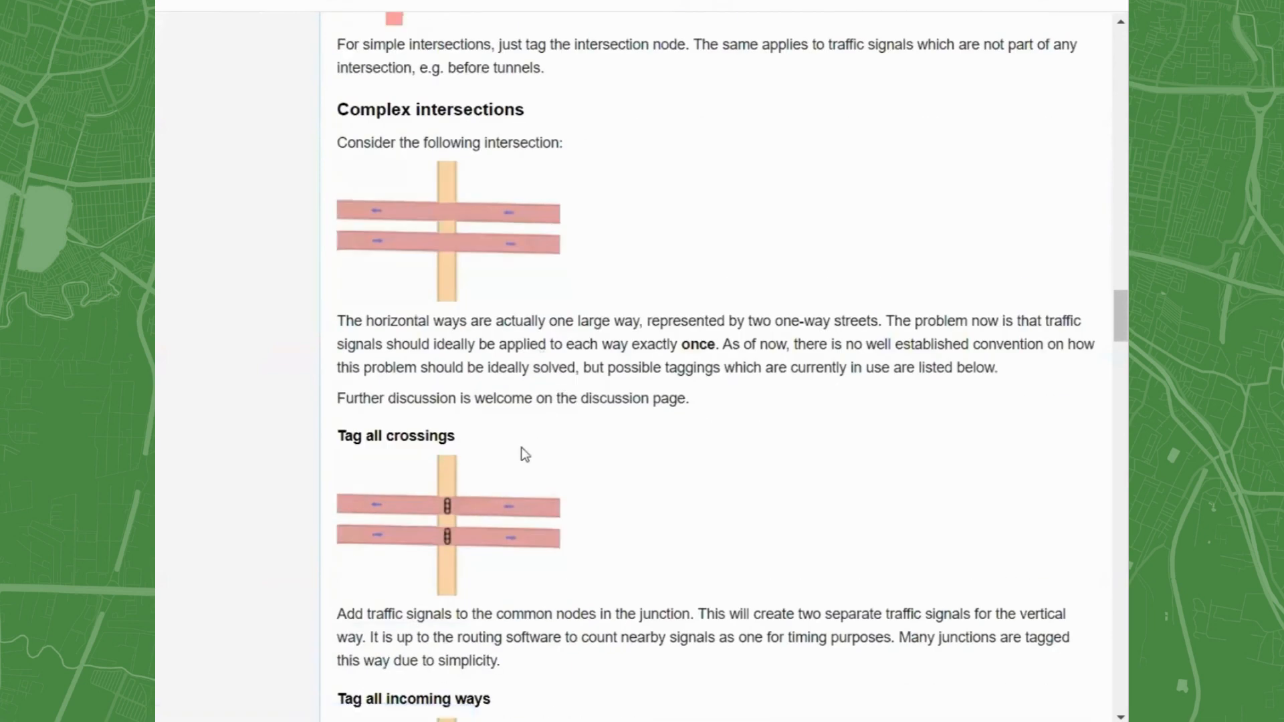
scroll(522, 450, "down", 2)
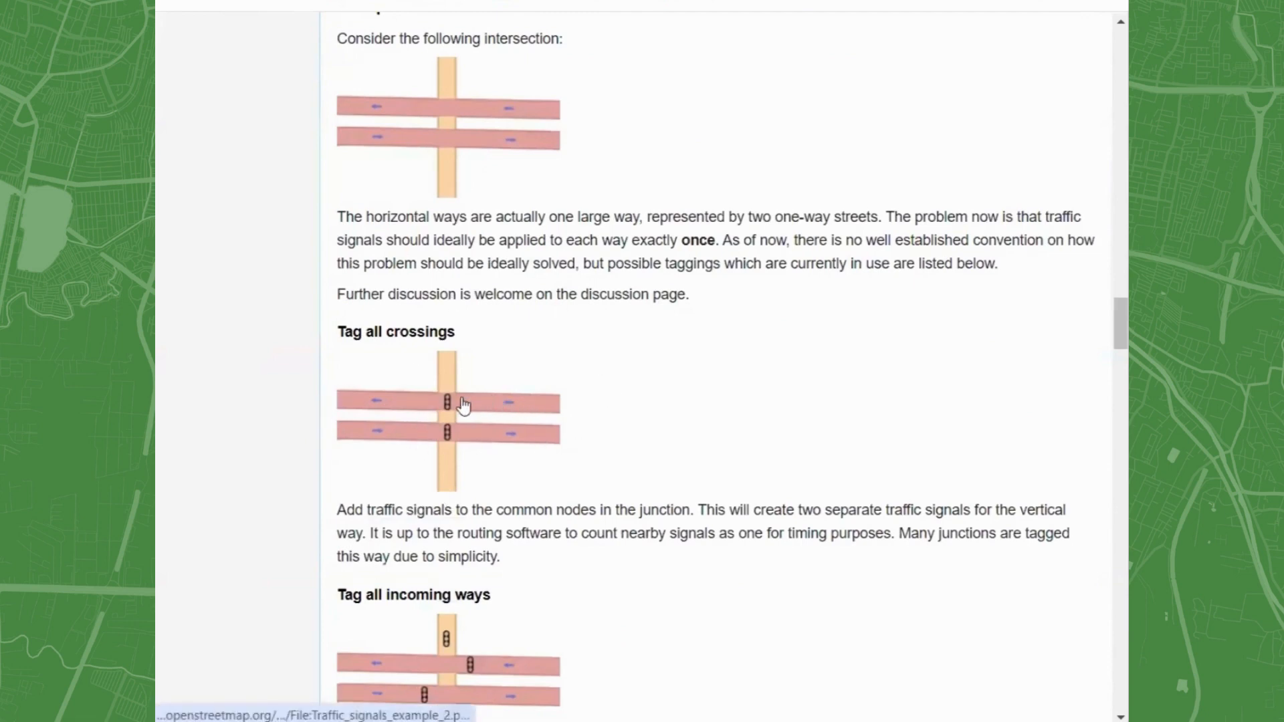
scroll(467, 373, "down", 7)
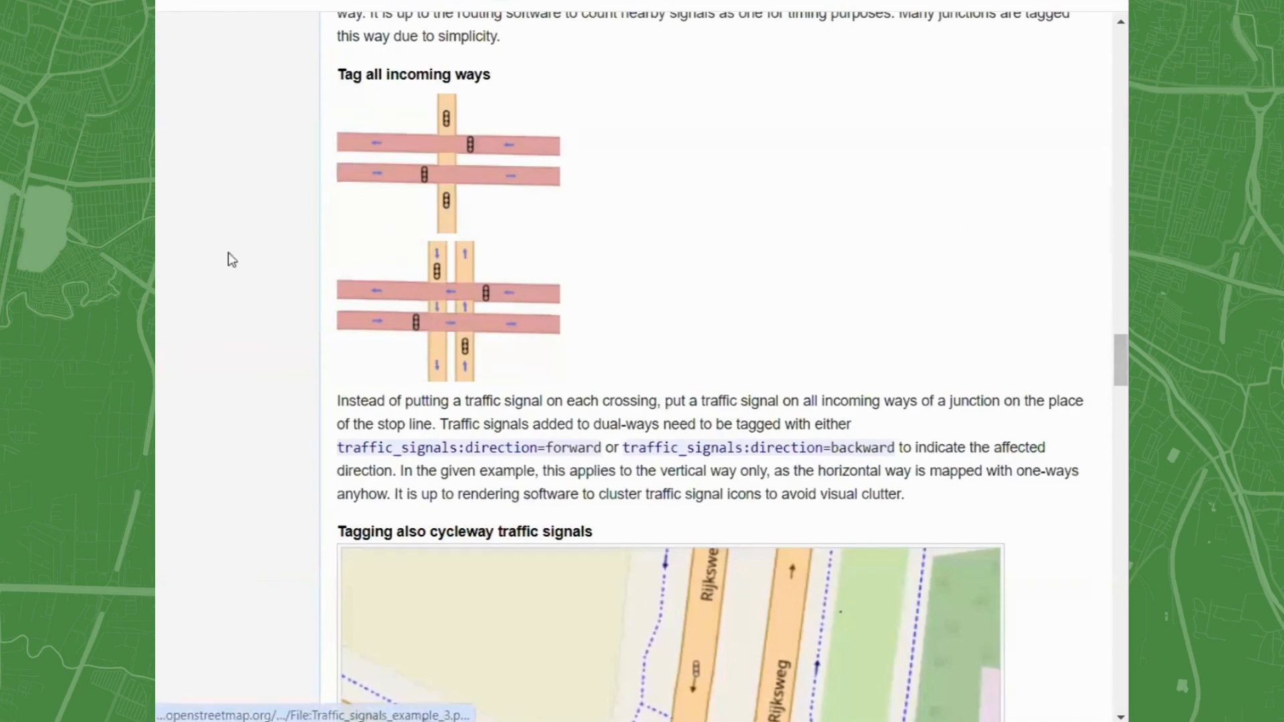
scroll(722, 269, "down", 9)
scroll(724, 271, "down", 4)
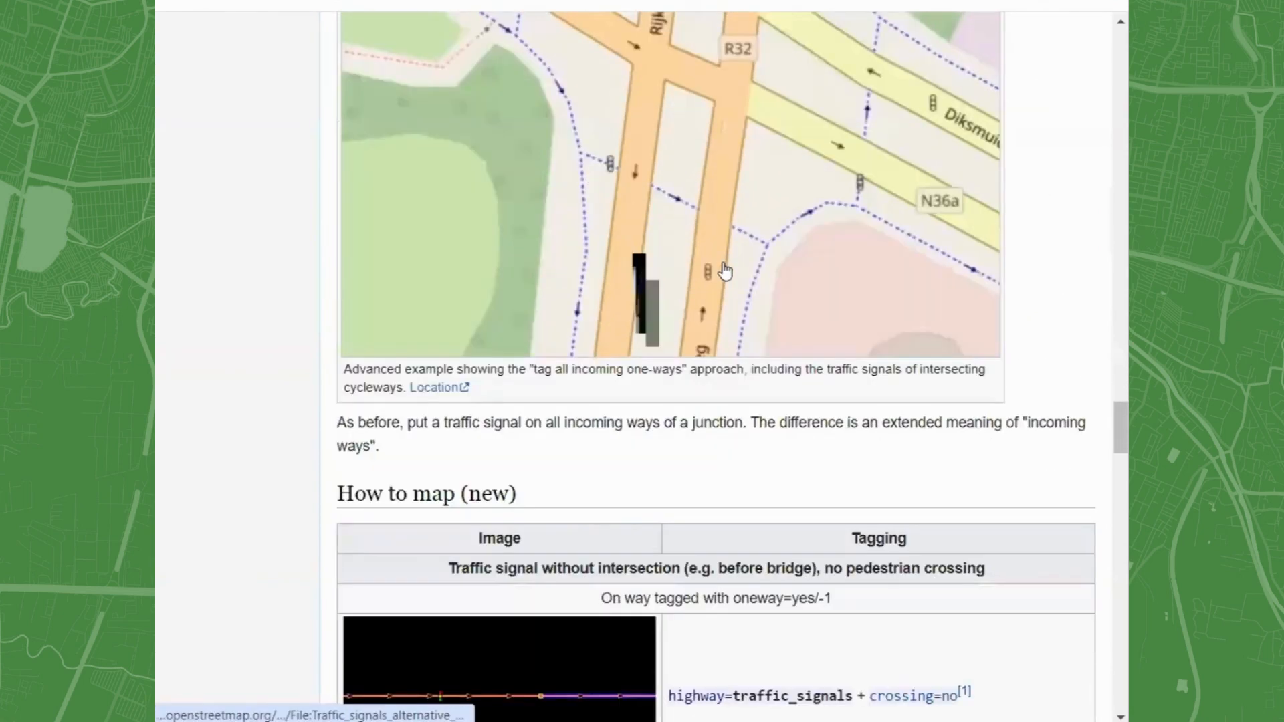
scroll(722, 272, "up", 6)
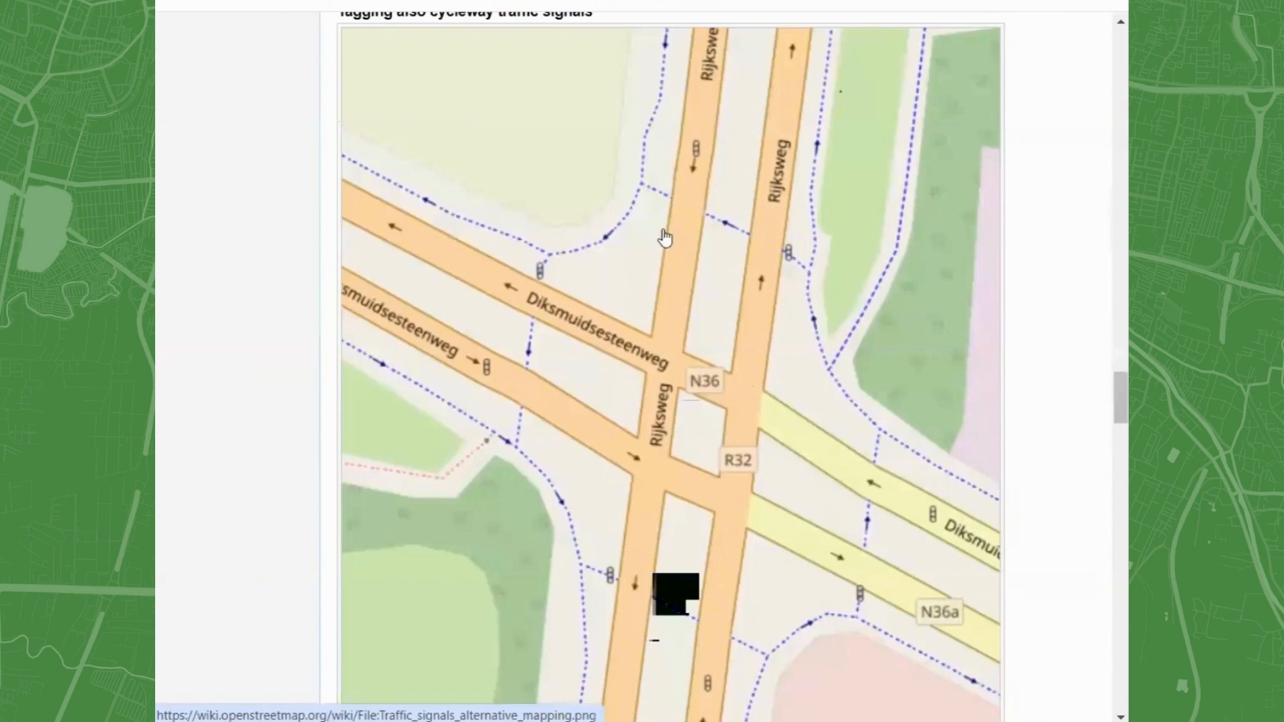
Examine the How to map (new) table of tagging examples for signals with and without intersections or separate pedestrian crossings.
scroll(699, 266, "down", 20)
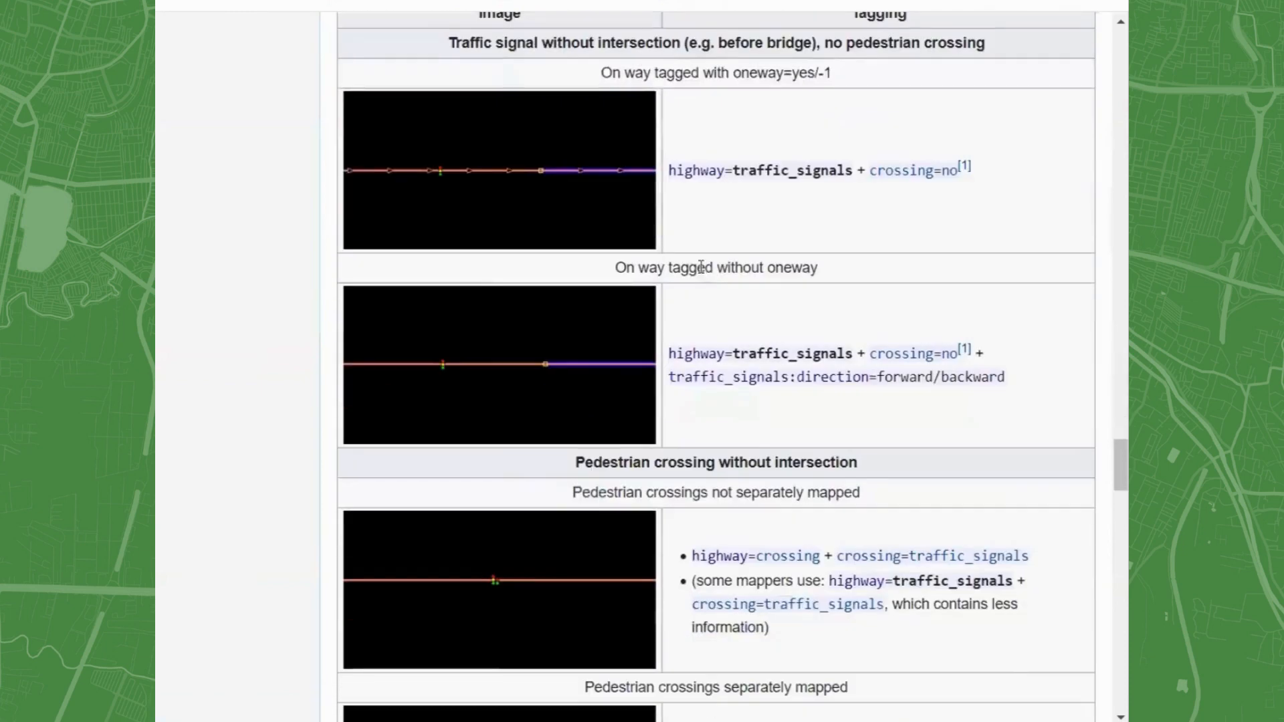
scroll(700, 266, "down", 3)
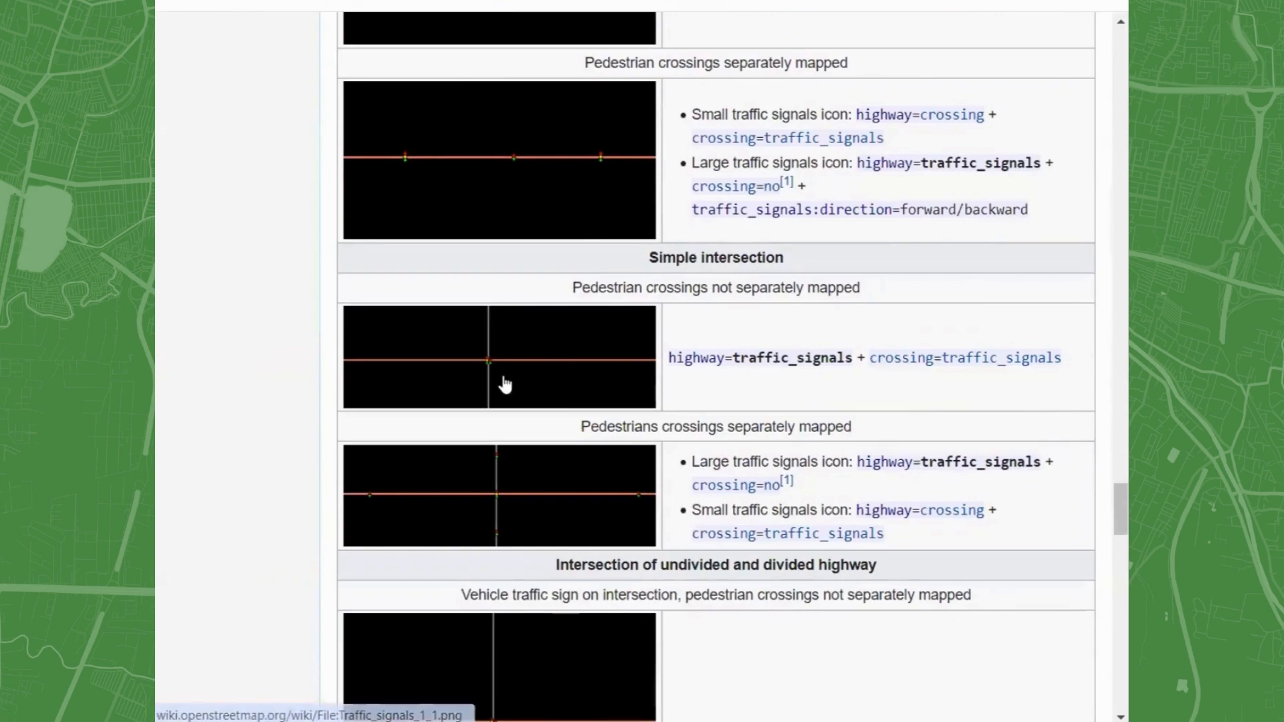
scroll(712, 363, "down", 15)
scroll(712, 363, "up", 20)
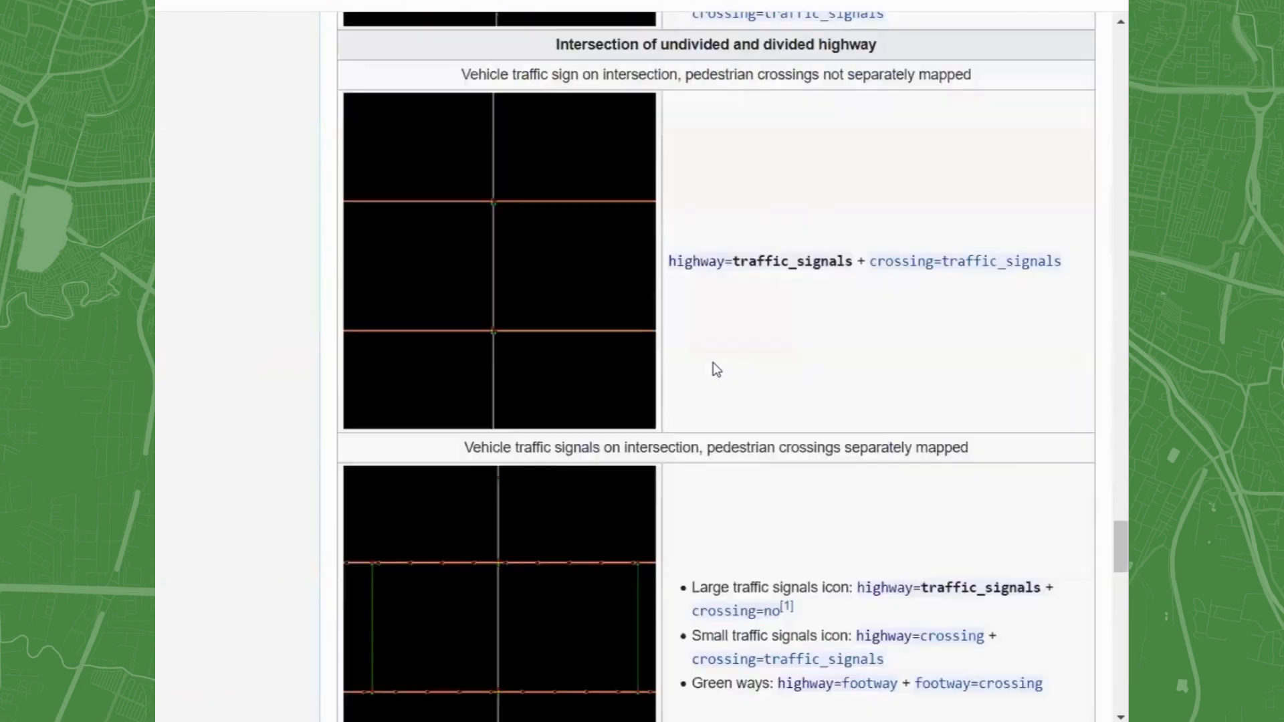
scroll(729, 402, "up", 8)
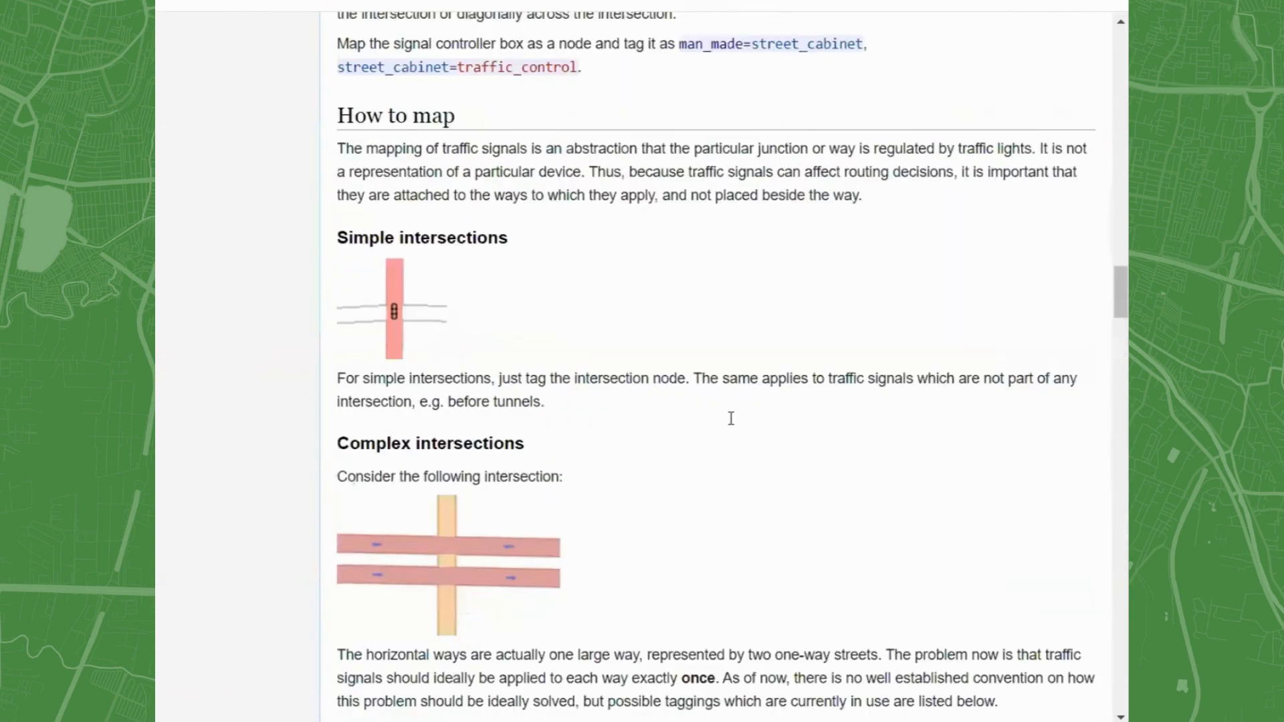
scroll(743, 425, "down", 20)
scroll(779, 588, "down", 7)
scroll(788, 549, "up", 5)
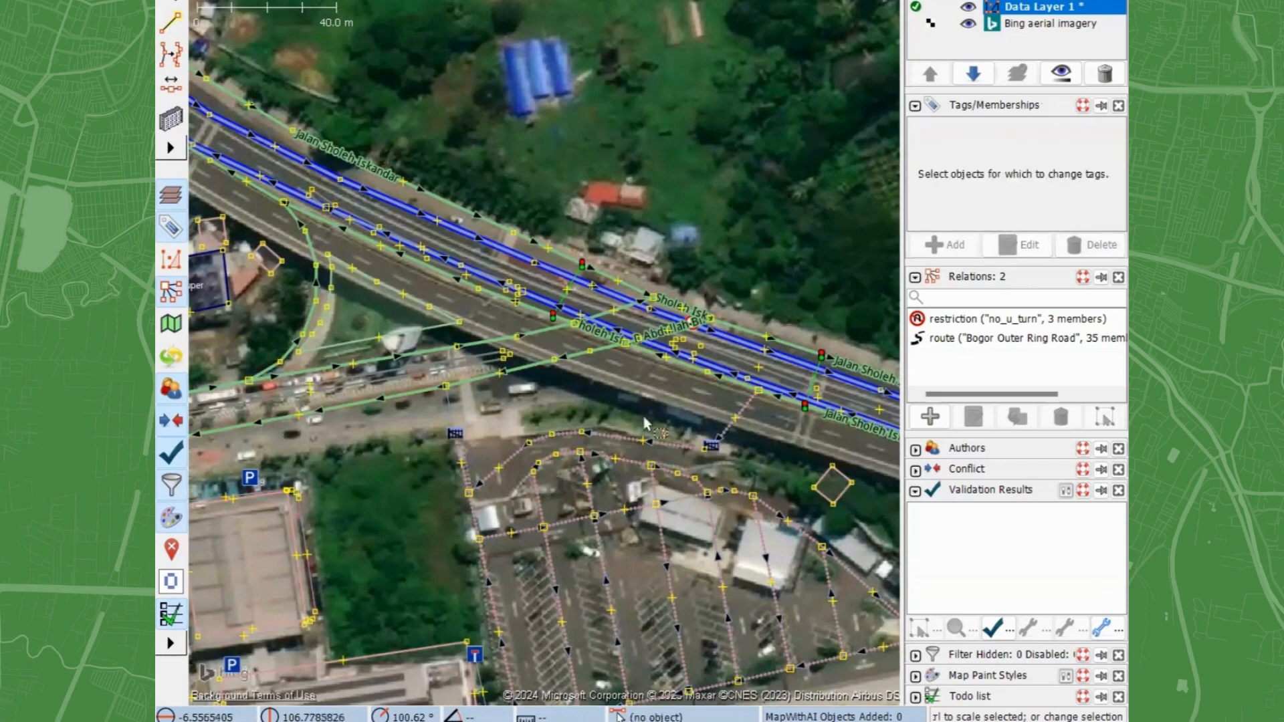
Switch to JOSM and inspect the tags of the signal-controlled crossing nodes and a plain node along Jalan Sholeh Iskandar.
left_click_drag(688, 243, 631, 253)
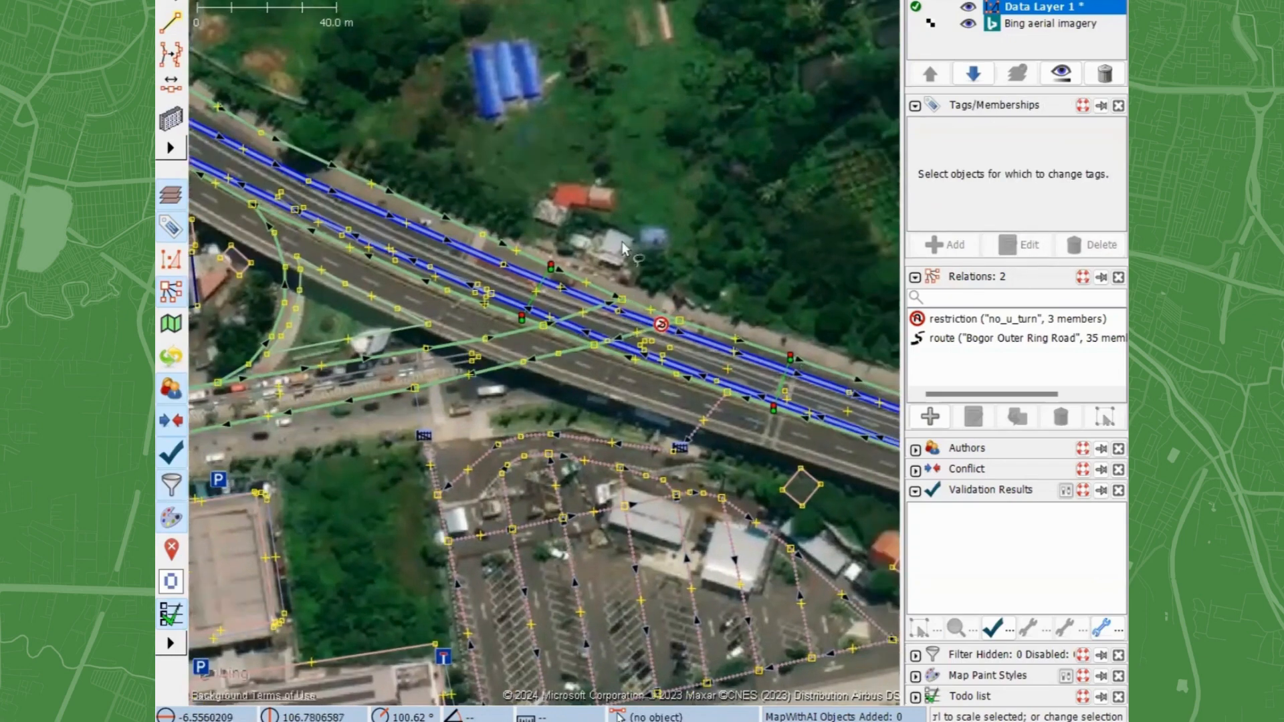
left_click(763, 367)
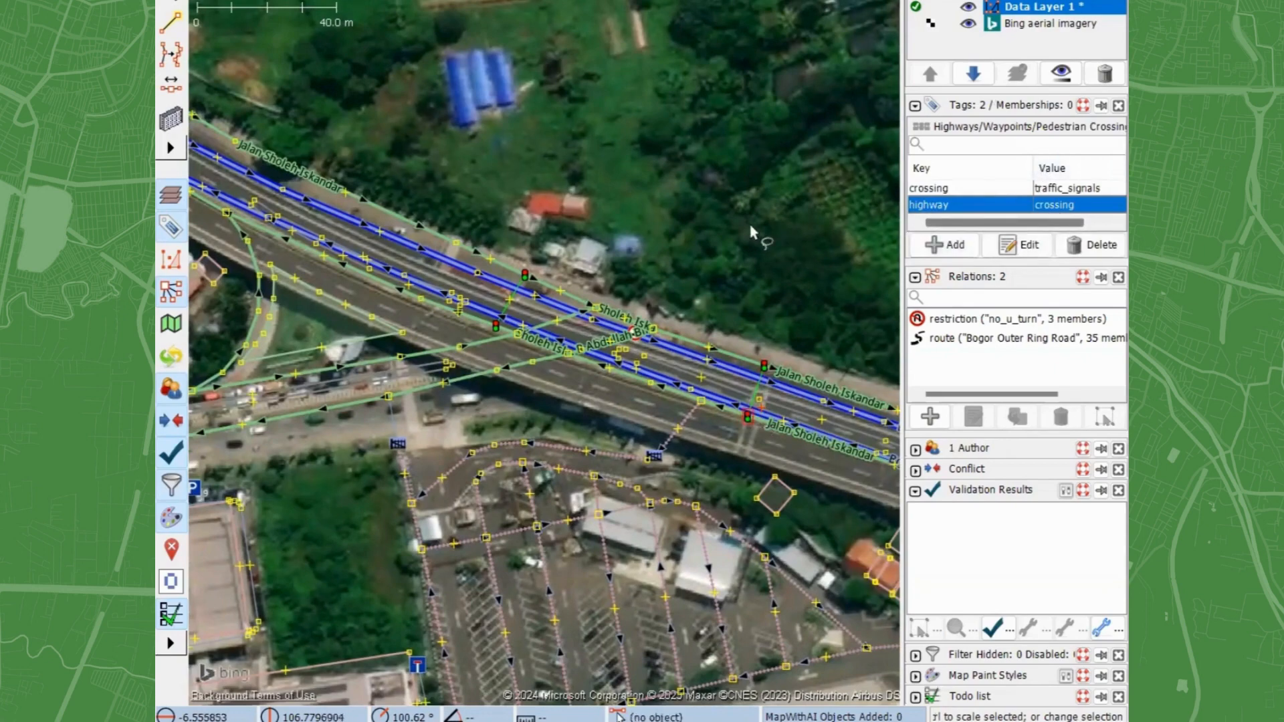
left_click(661, 195)
mouse_move(660, 196)
left_mouse_down()
mouse_move(713, 207)
mouse_move(657, 181)
left_mouse_up()
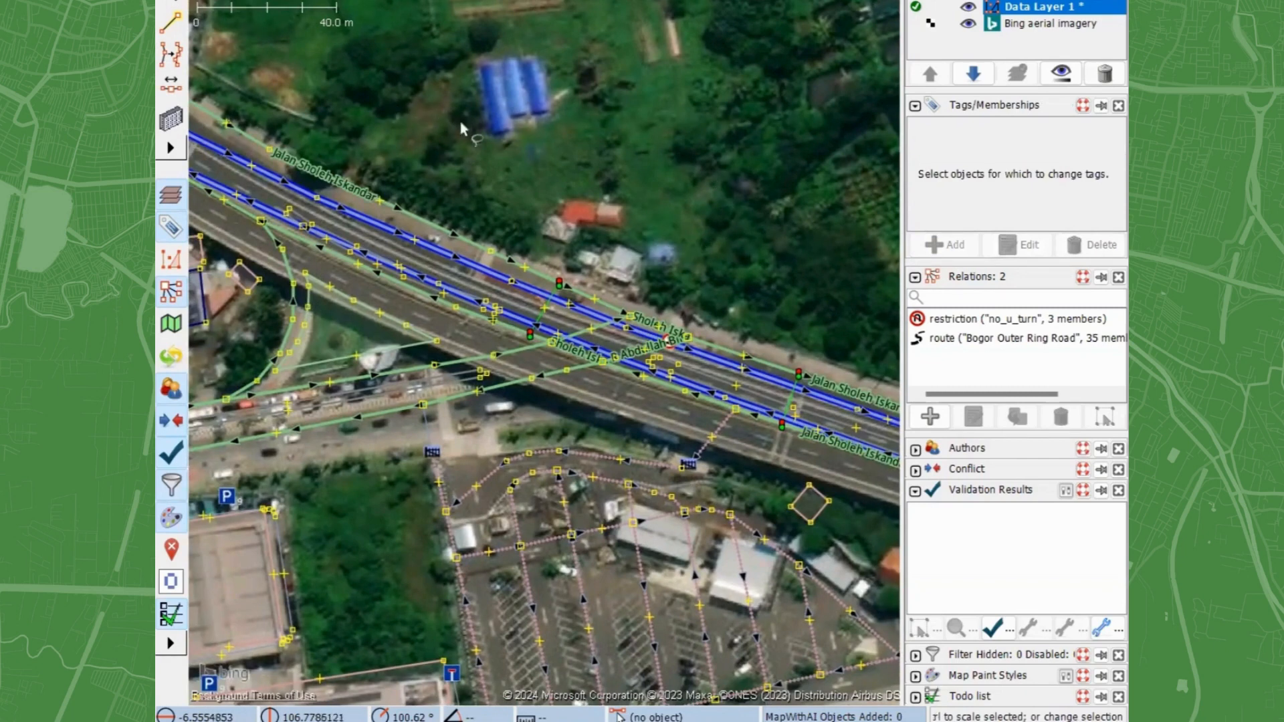
left_click(583, 311)
left_click(567, 123)
left_click(317, 198)
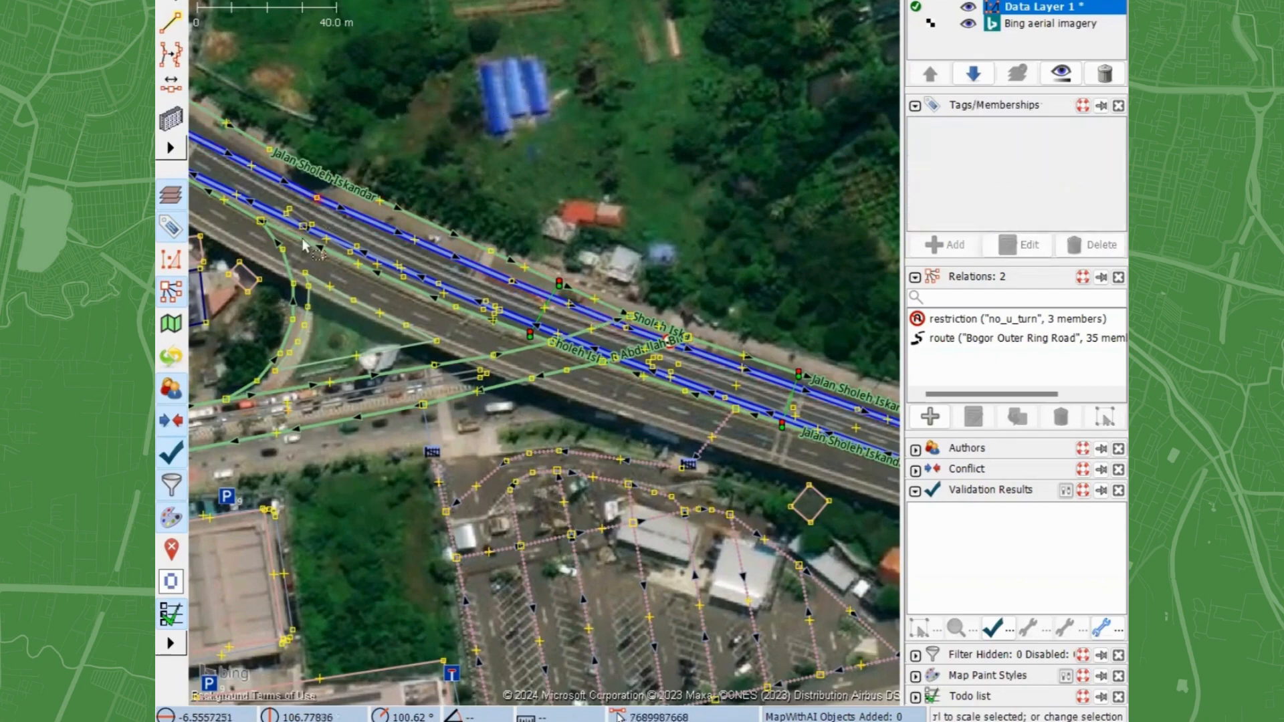
Inspect the Bogor Outer Ring Road carriageway and the area around the signal-controlled crossings beside Jalan Sholeh Iskandar.
left_click(750, 383)
left_click(748, 174)
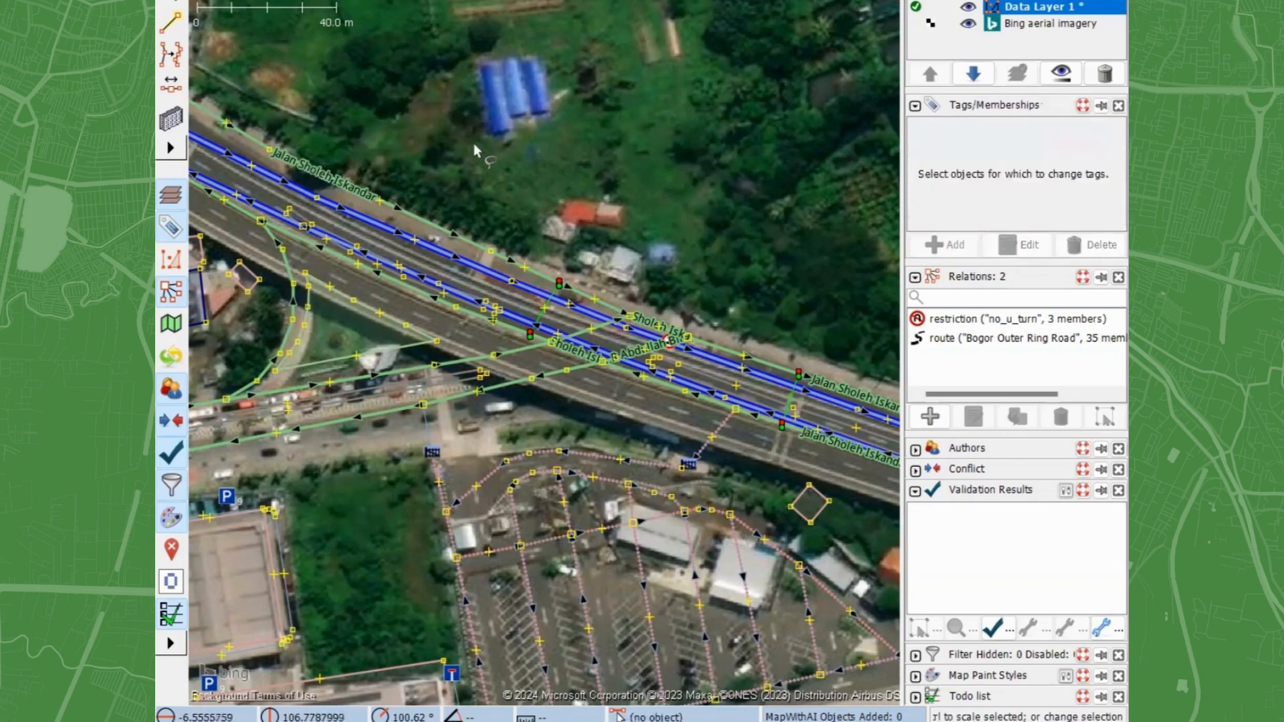
left_click(472, 263)
left_click(695, 220)
left_click(781, 424)
left_click(731, 185)
left_click(495, 310)
left_click(688, 464)
left_click(729, 365)
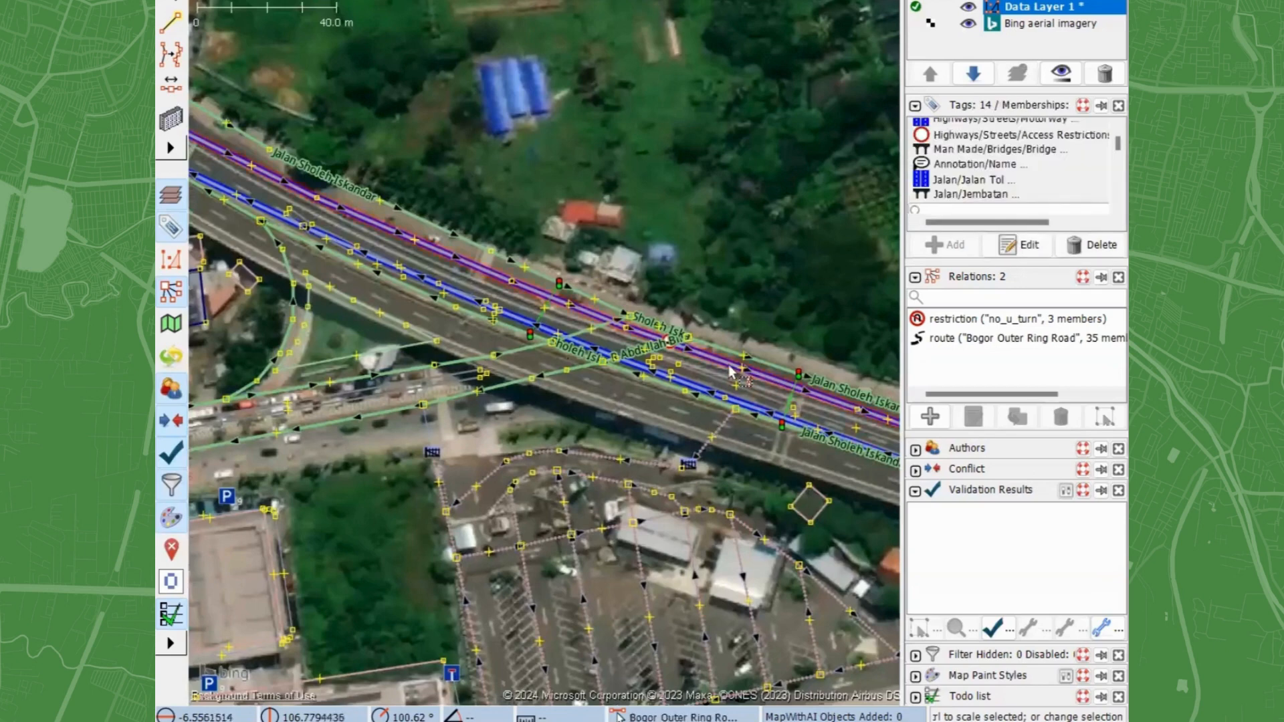
left_click(731, 367)
left_click(733, 342)
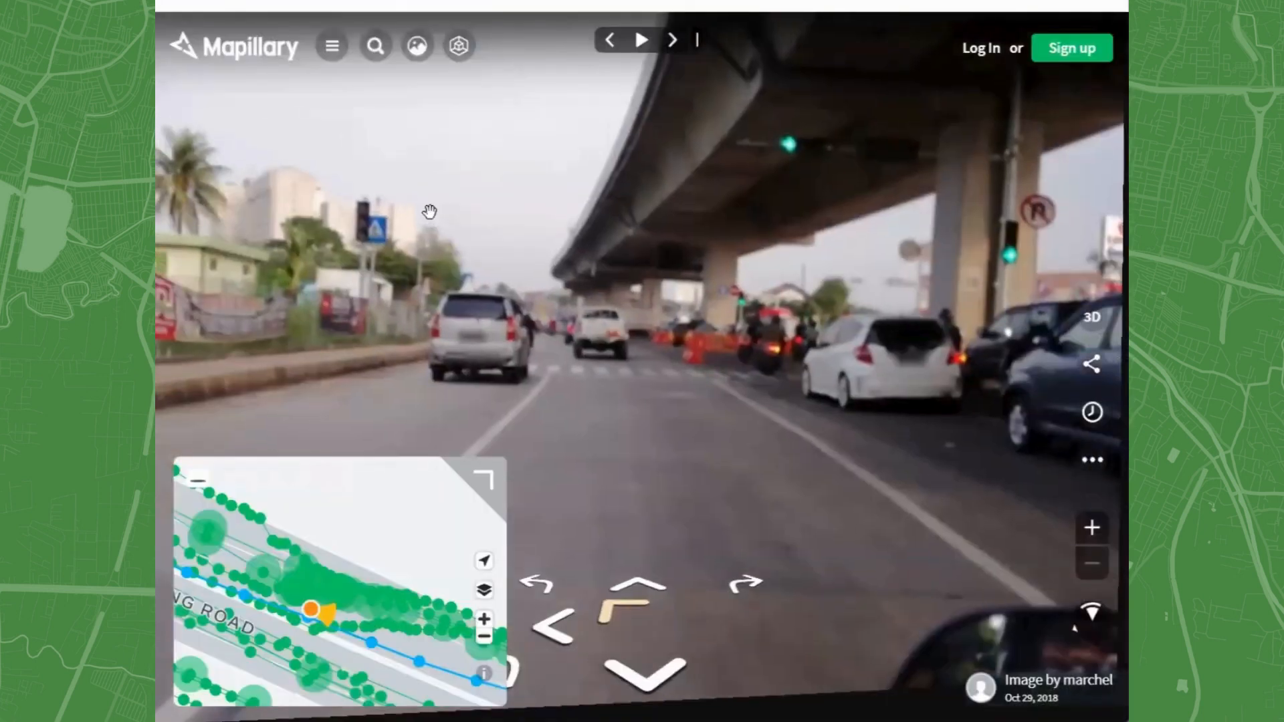
Switch to Mapillary and look around the street-level image of the traffic signals and zebra crossing beside the flyover.
left_click_drag(430, 212, 716, 169)
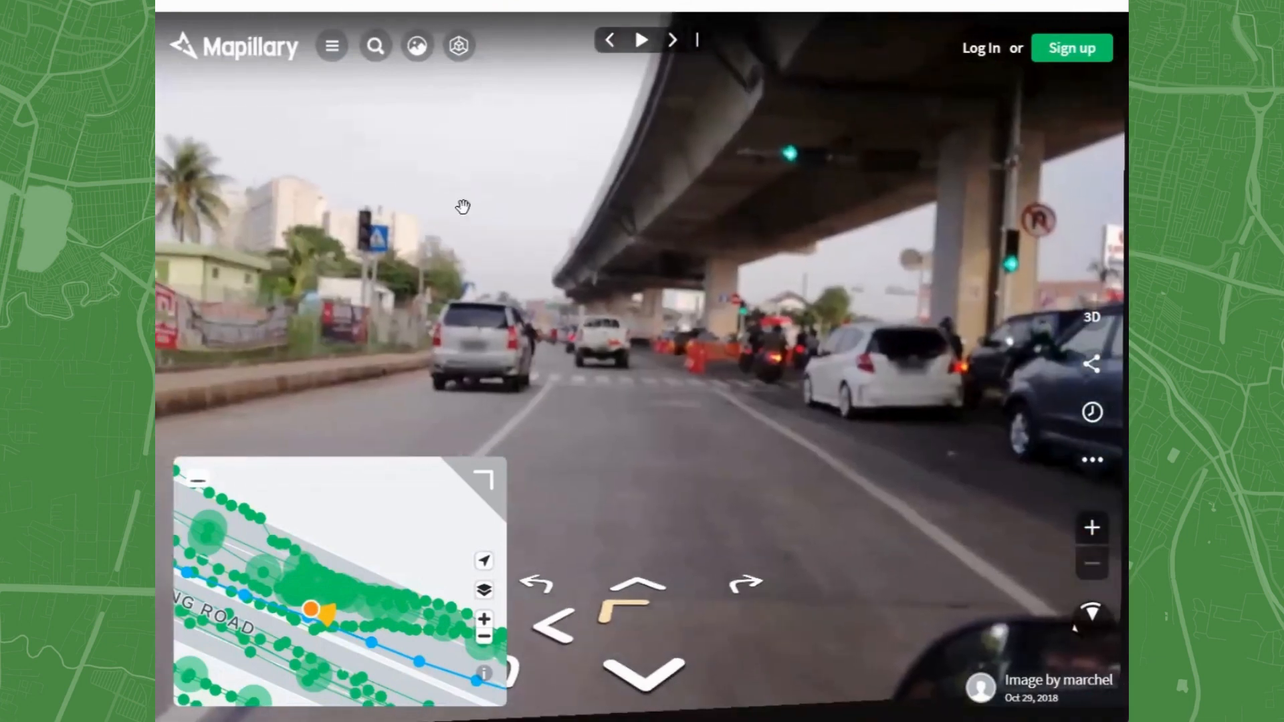
left_click_drag(688, 286, 732, 309)
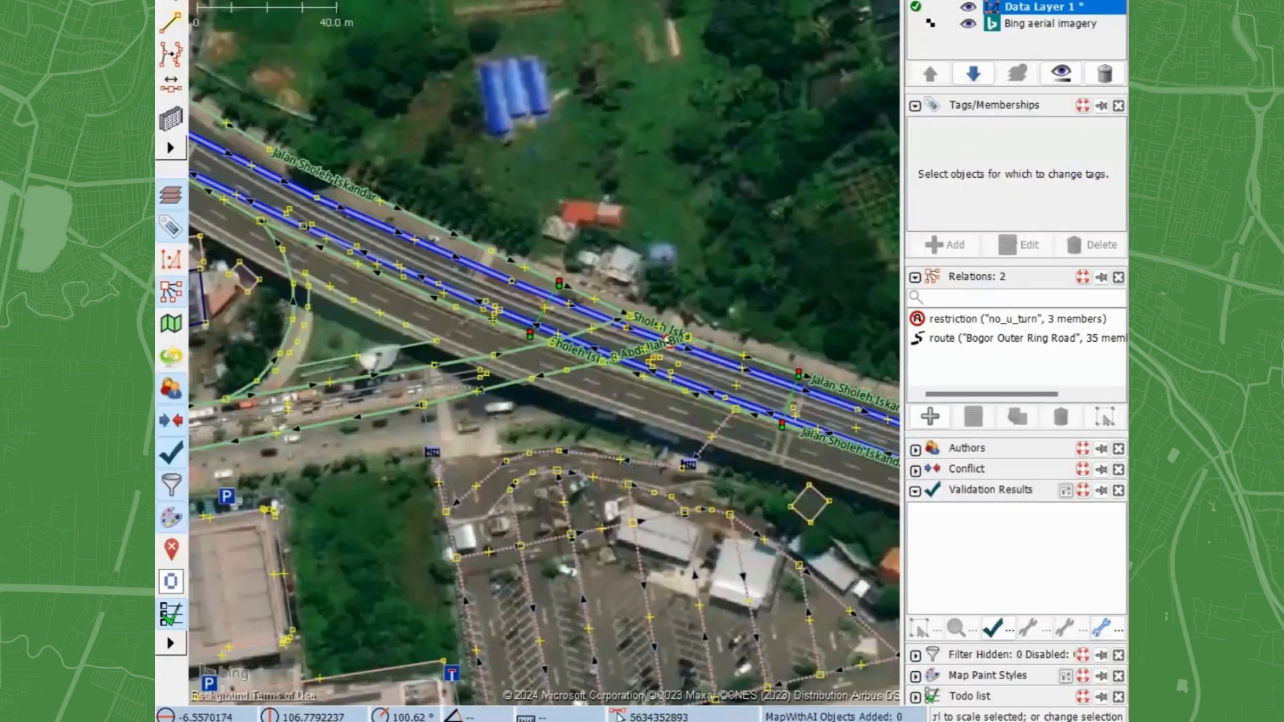
Return to JOSM and examine the traffic island and the Jalan KH. R Abdullah Bin M. Nuh carriageway leading into the intersection.
scroll(540, 309, "up", 3)
left_click(577, 210)
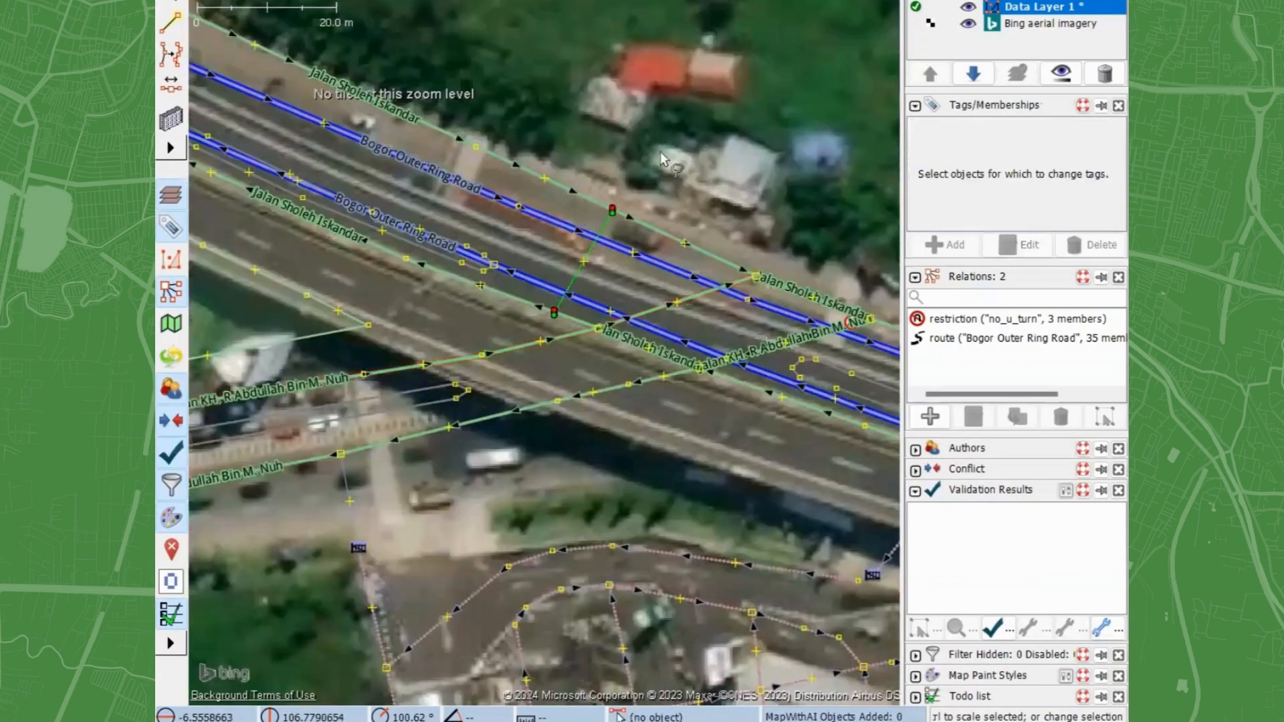
scroll(571, 186, "down", 1)
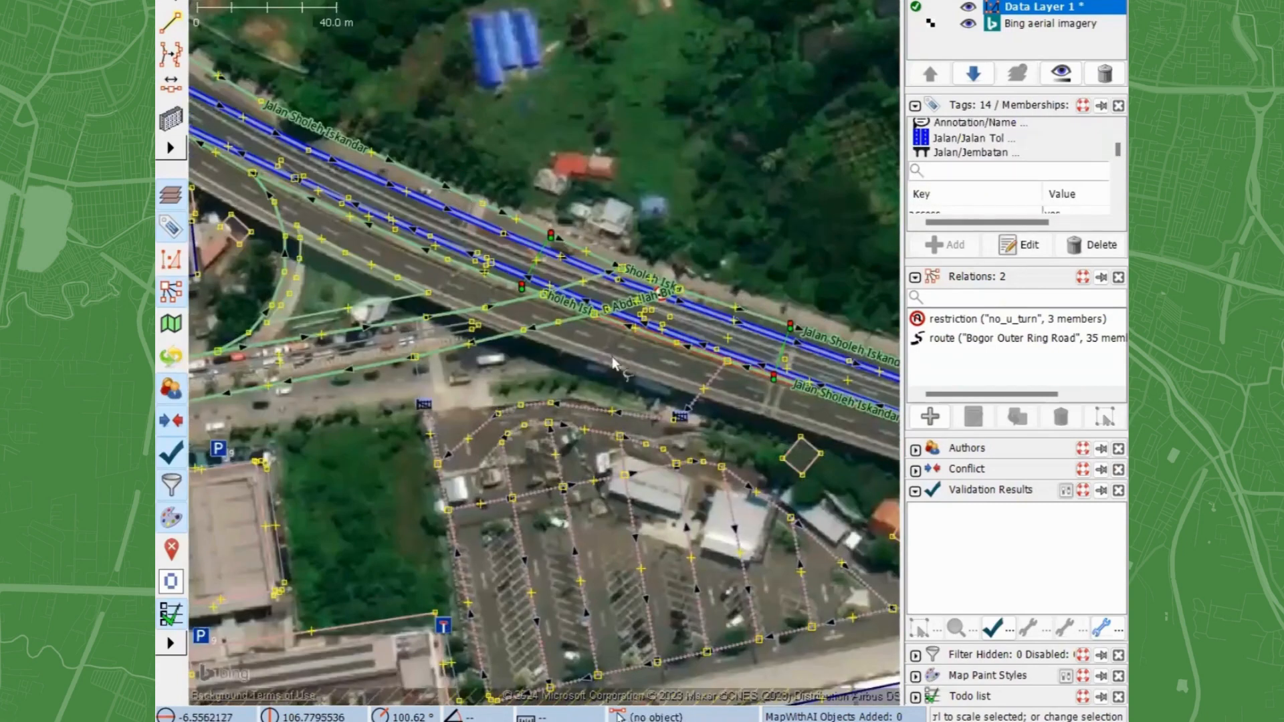
left_click(613, 362)
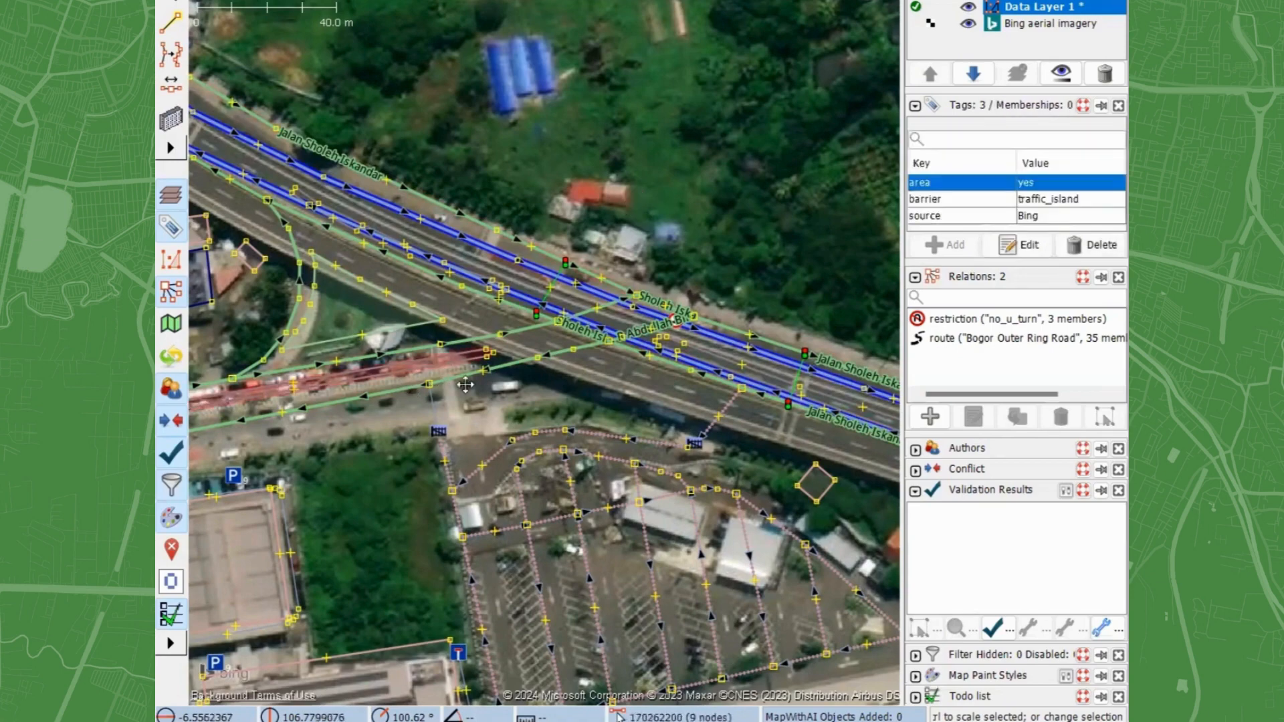
left_click_drag(292, 375, 368, 378)
left_click(371, 379)
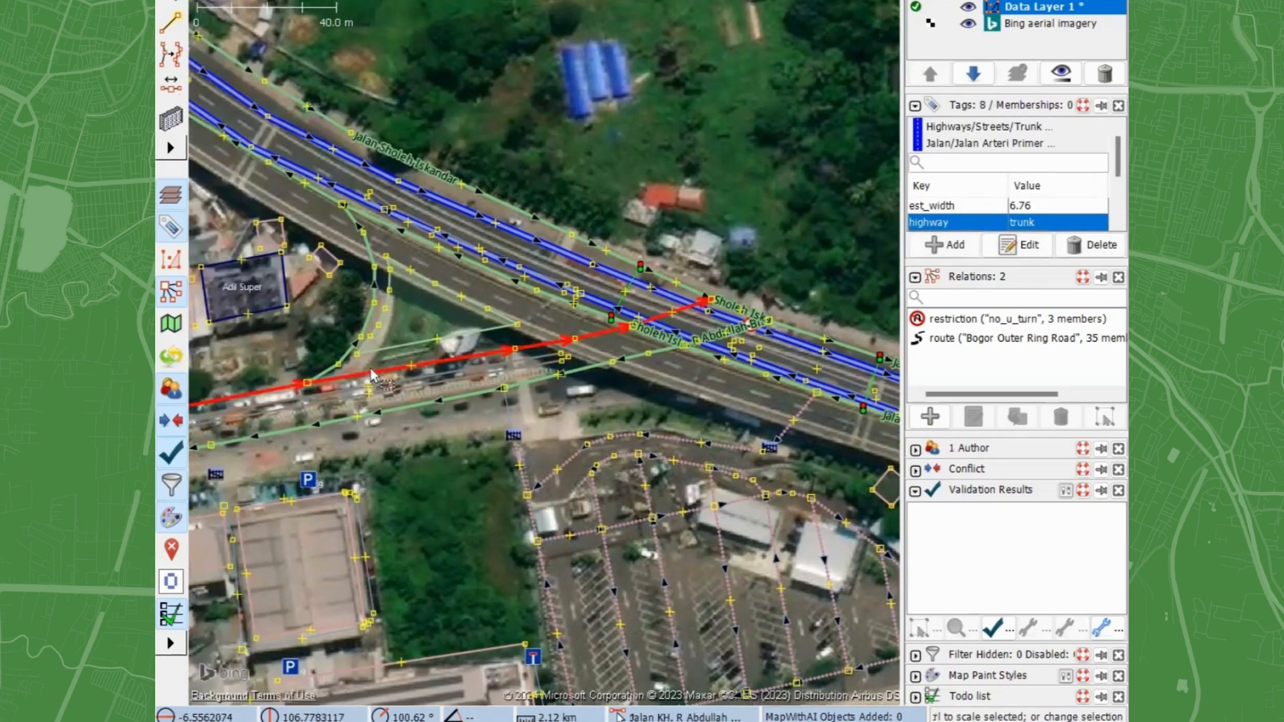
scroll(373, 379, "up", 2)
scroll(241, 408, "up", 2)
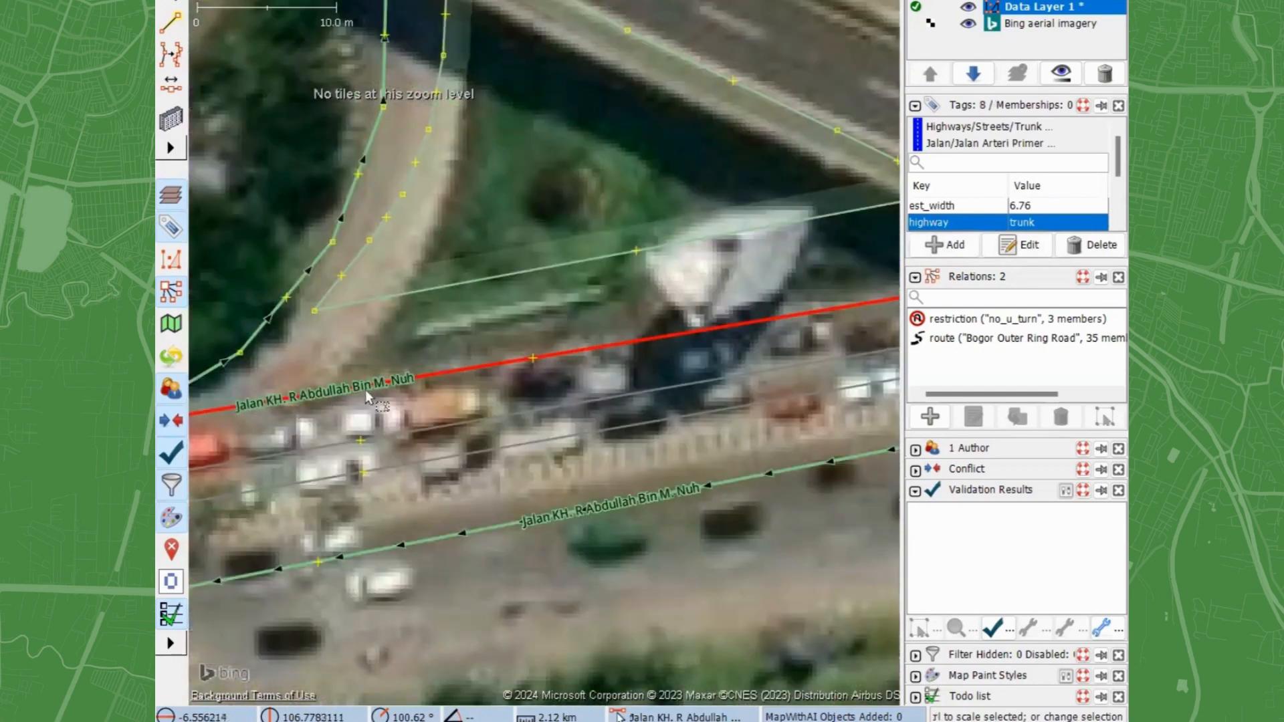
scroll(365, 389, "down", 4)
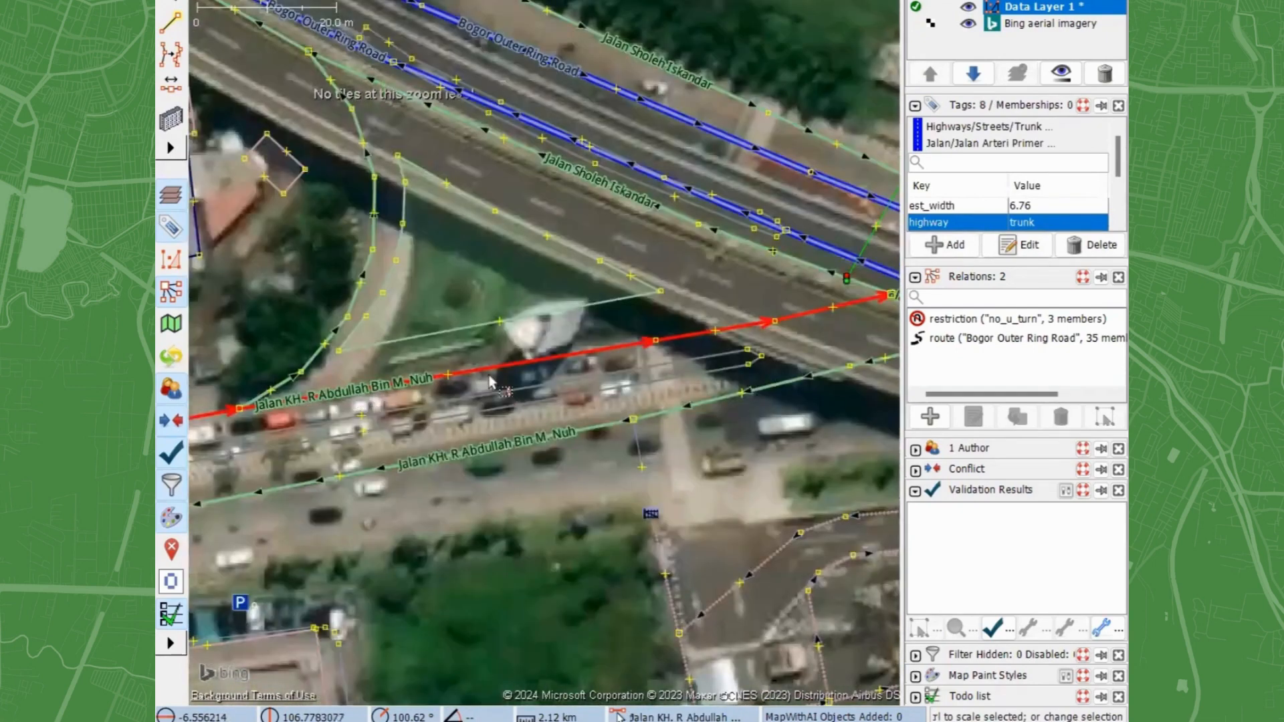
scroll(270, 393, "up", 4)
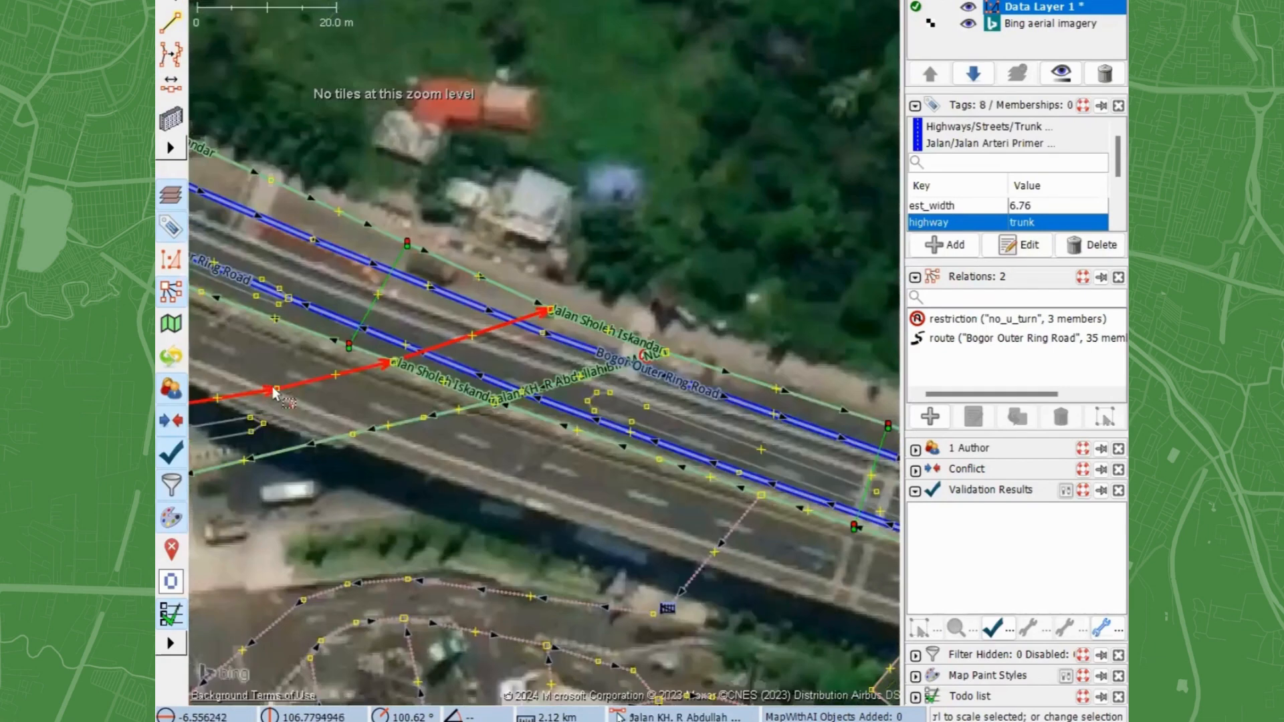
Check the tags of the southern Jalan Sholeh Iskandar carriageway west of the intersection and the trunk link curving up to it.
left_click(723, 360)
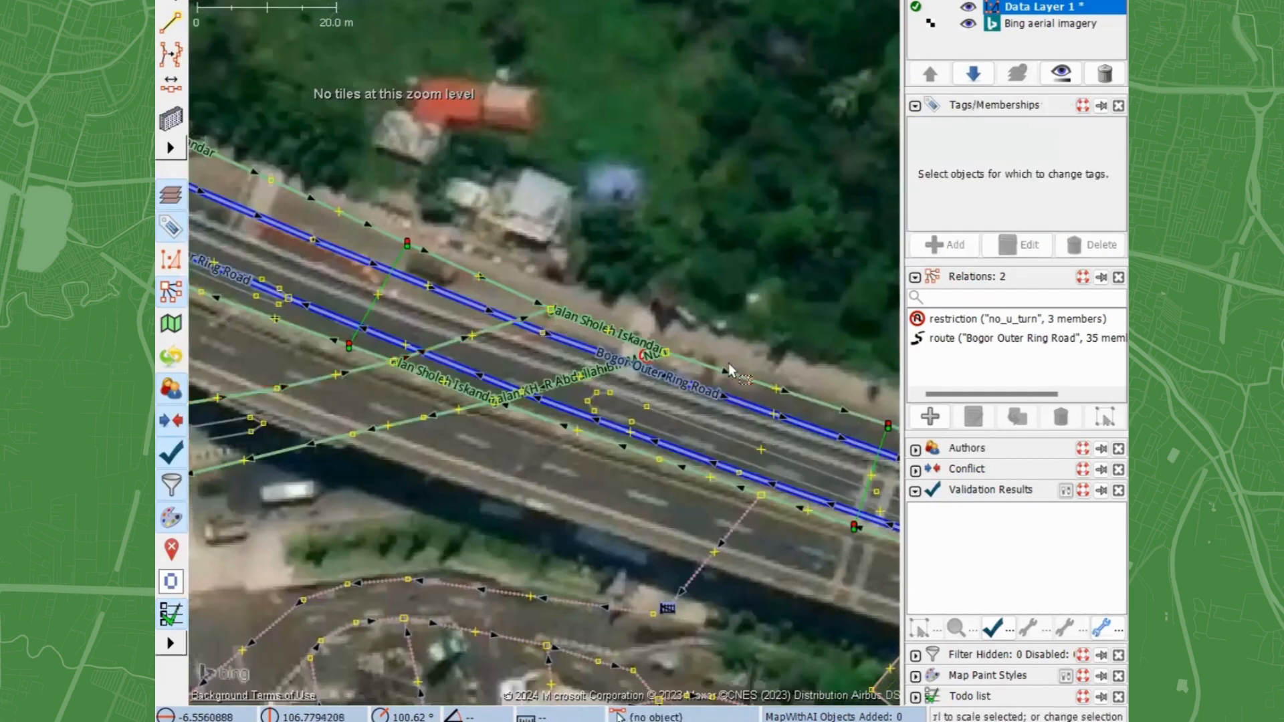
left_click(714, 367)
left_click(472, 334)
left_click(723, 359)
left_click(722, 367)
left_click_drag(309, 387, 688, 385)
left_click(591, 312)
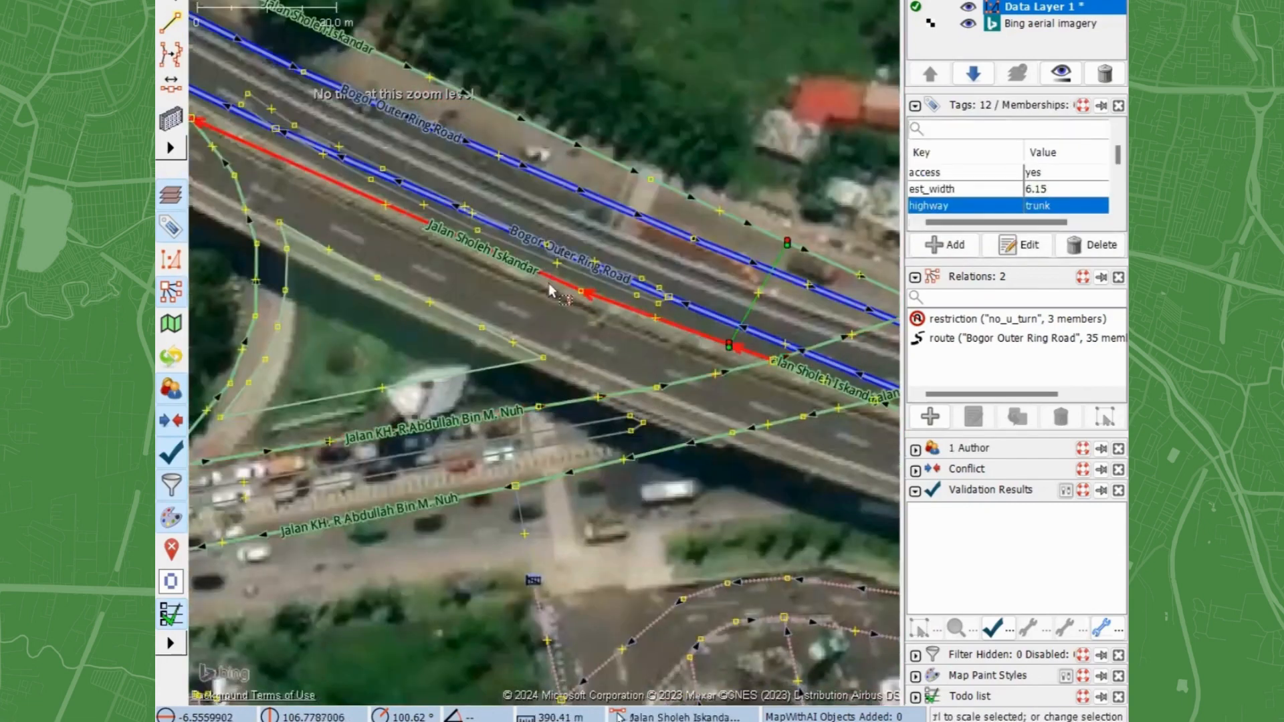
scroll(562, 298, "down", 2)
scroll(547, 359, "up", 1)
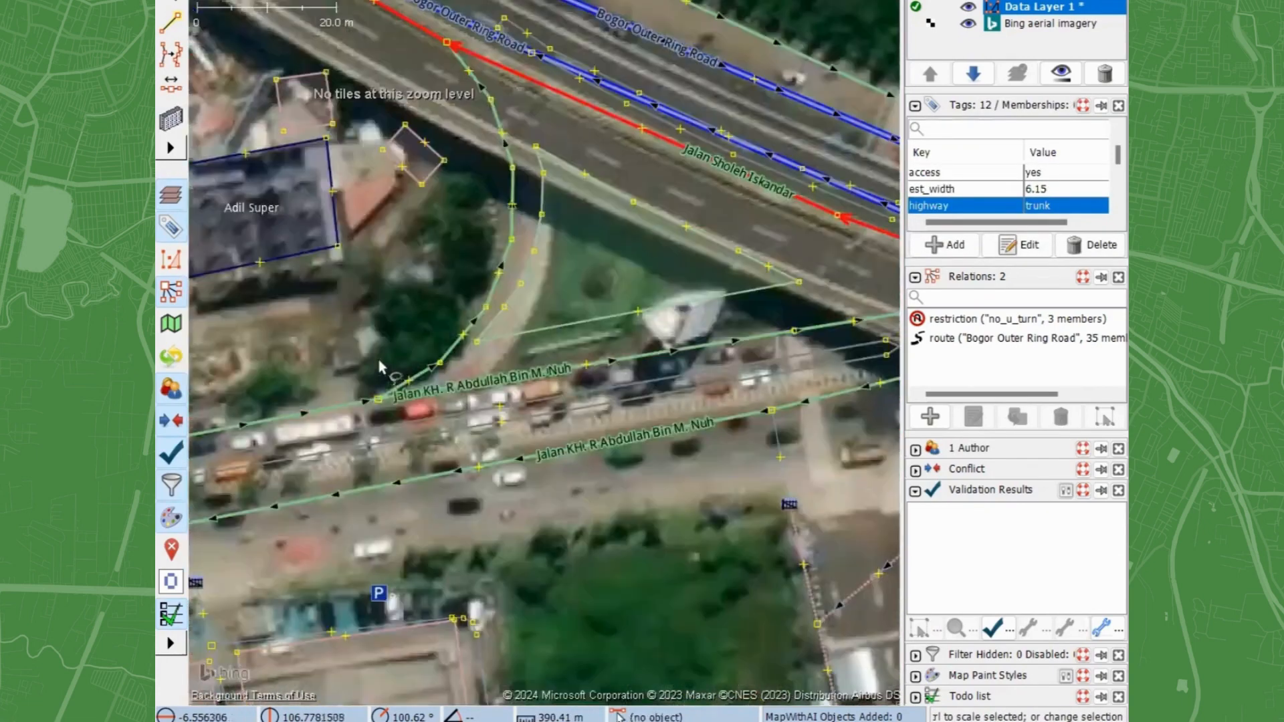
left_click(476, 296)
left_click_drag(433, 296, 409, 298)
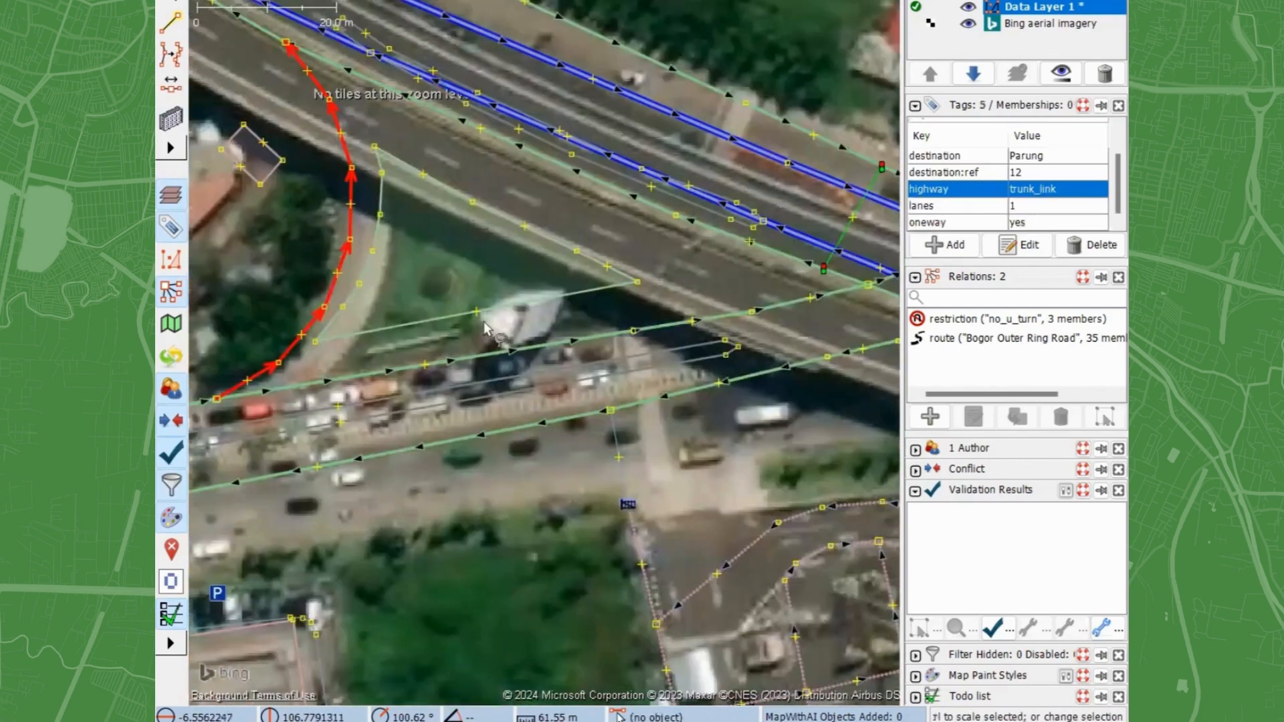
left_click_drag(638, 298, 347, 312)
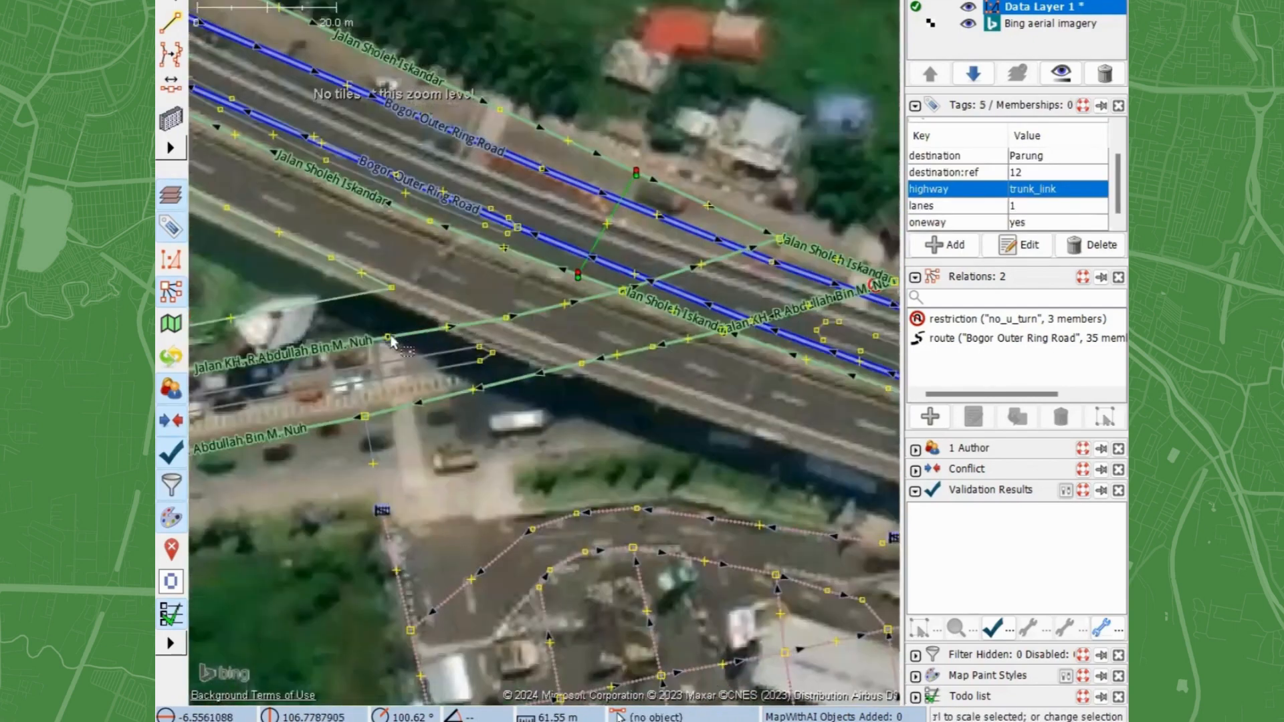
Inspect the three ways entering the intersection: Jalan KH. R Abdullah Bin M. Nuh and both Jalan Sholeh Iskandar carriageways.
left_click(412, 335)
left_click_drag(494, 280, 465, 277)
left_click_drag(690, 299, 685, 265)
left_click(673, 295)
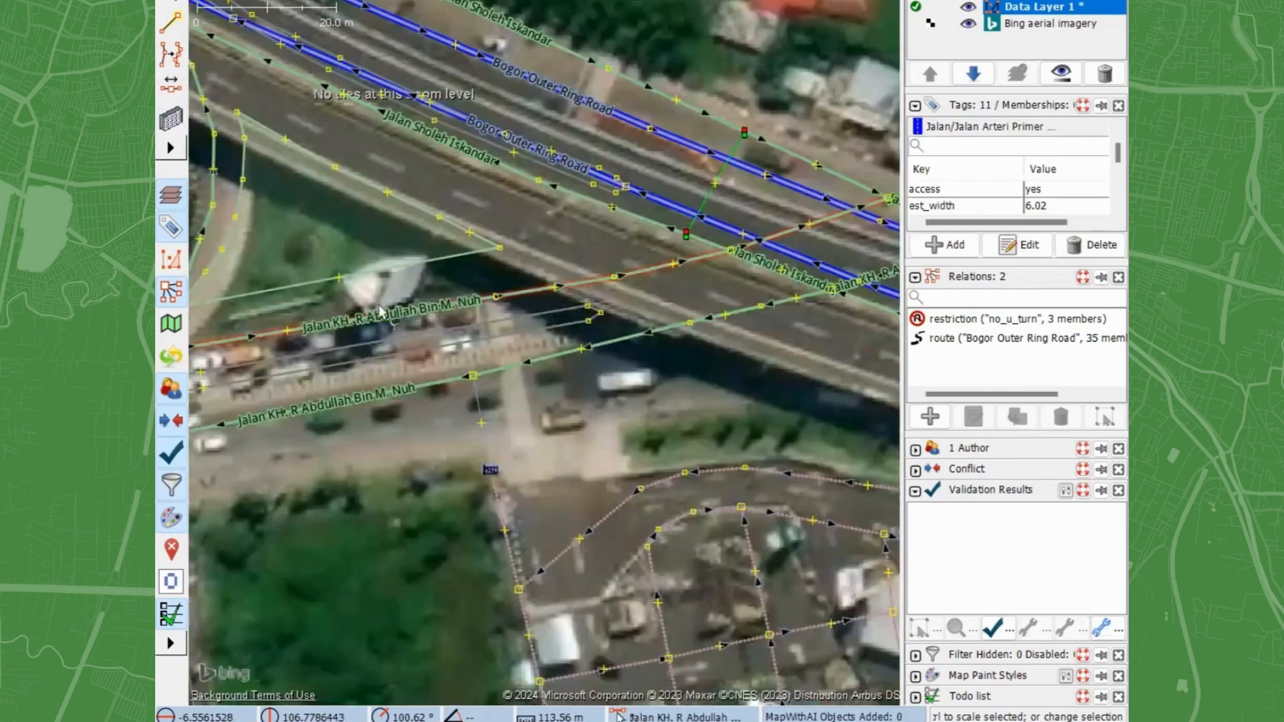
left_click(675, 261)
left_click_drag(766, 240, 614, 274)
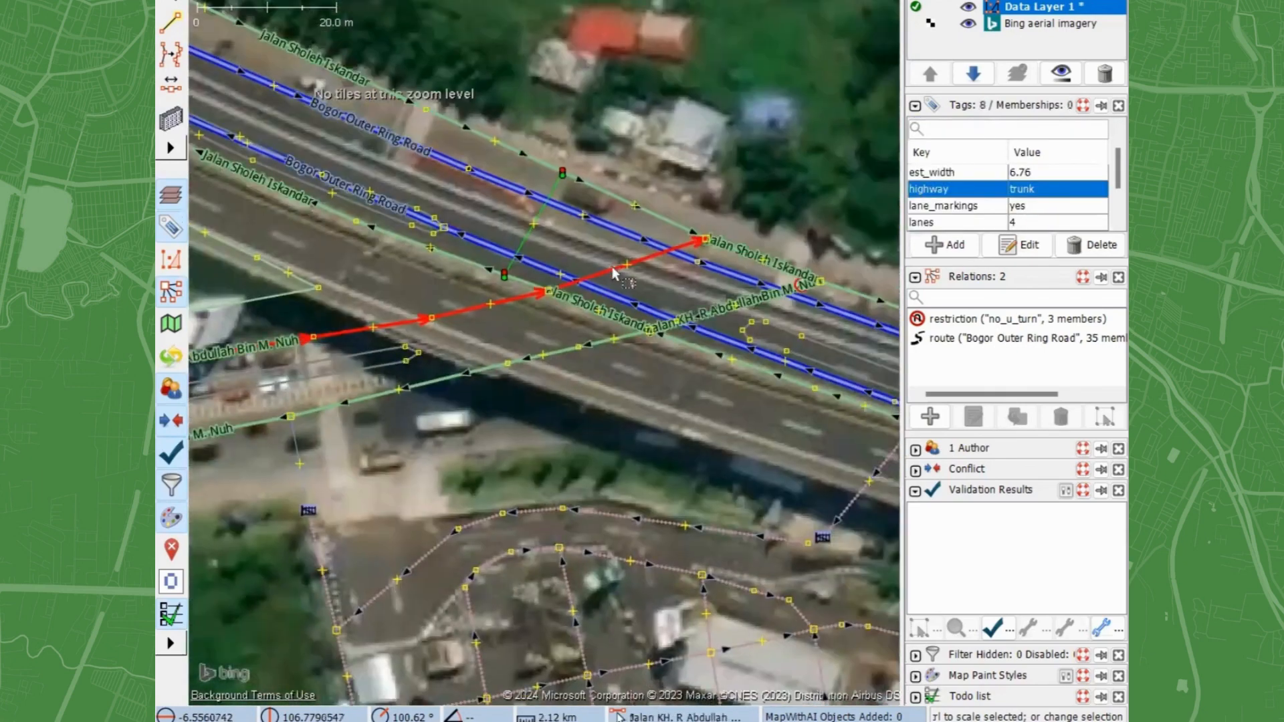
left_click(495, 154)
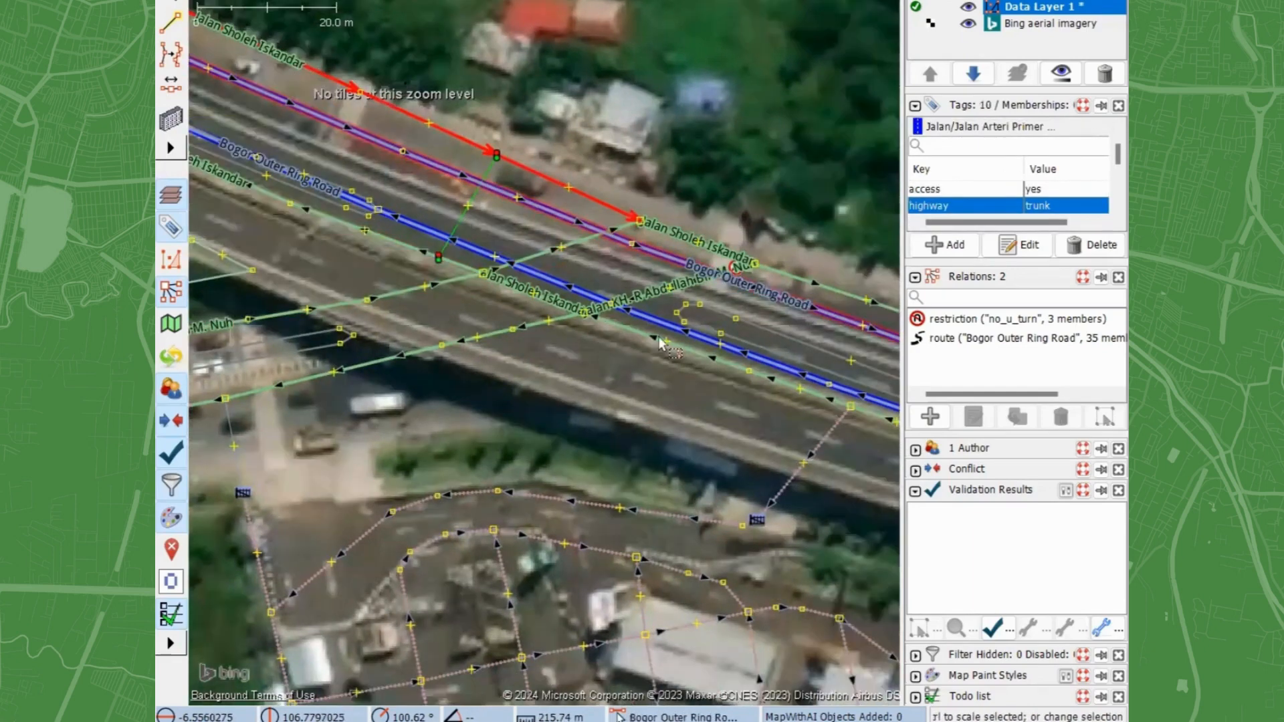
left_click(658, 342)
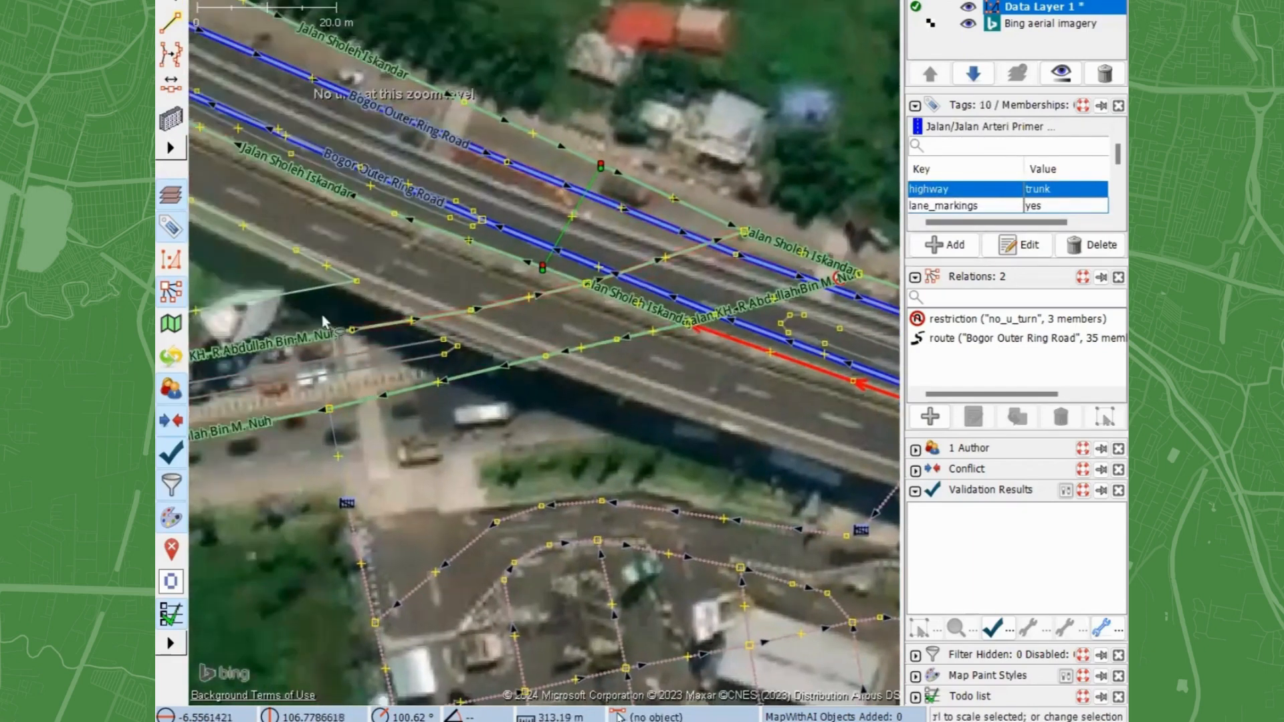
Compare the southern Jalan Sholeh Iskandar carriageway's segments before and after the junction with Jalan KH. R Abdullah Bin M. Nuh.
mouse_move(323, 315)
left_mouse_down()
mouse_move(406, 451)
mouse_move(405, 475)
mouse_move(447, 440)
left_mouse_up()
scroll(445, 434, "down", 2)
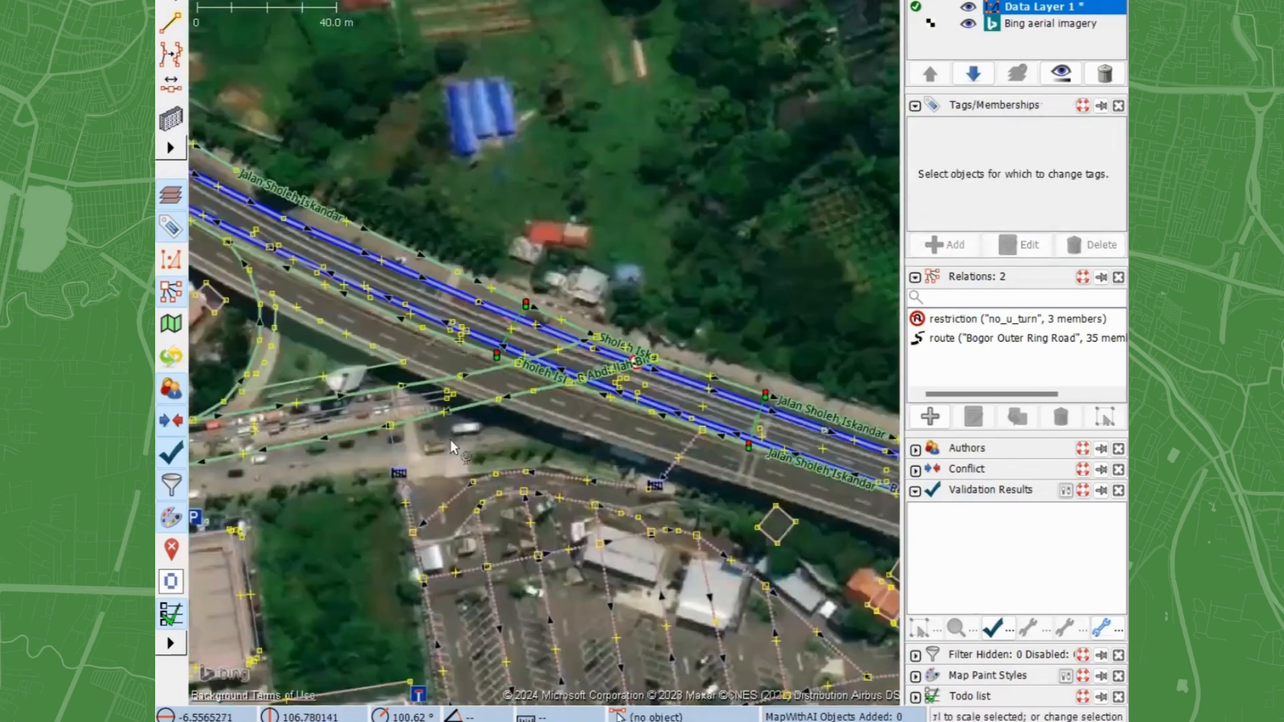
left_click(620, 385)
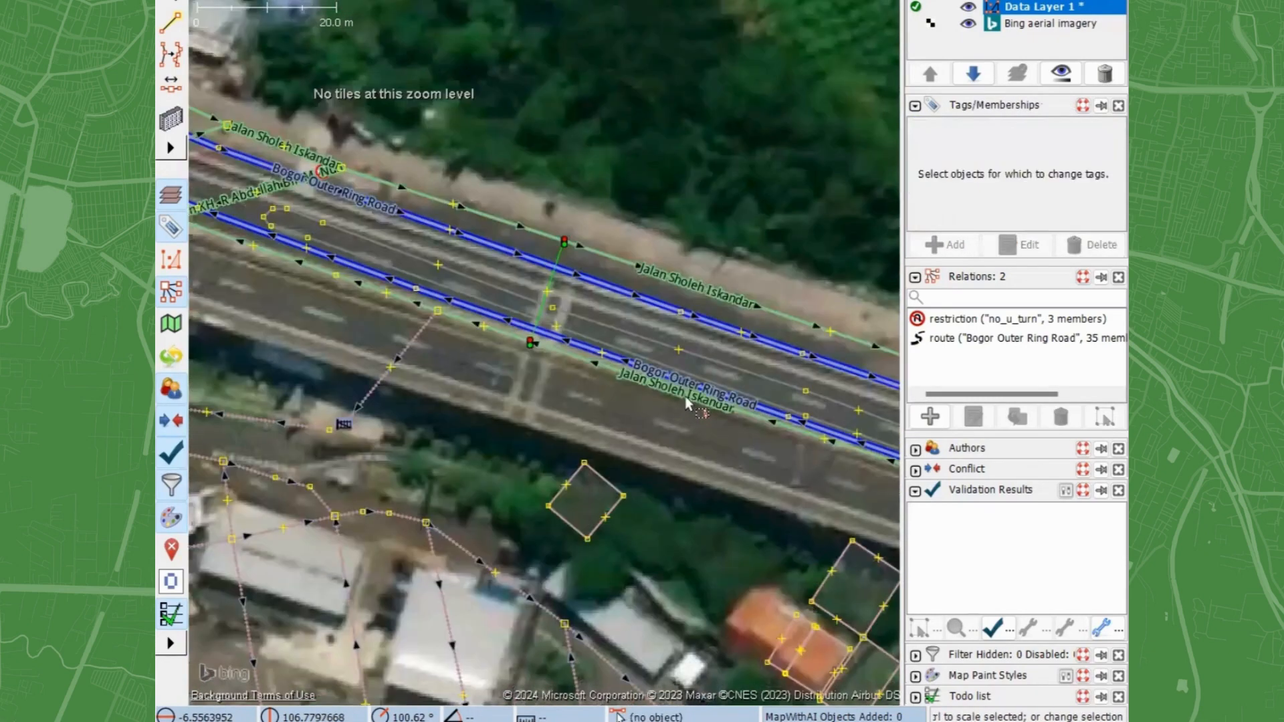
left_click(685, 396)
scroll(684, 396, "up", 2)
left_click(684, 394)
scroll(685, 394, "down", 2)
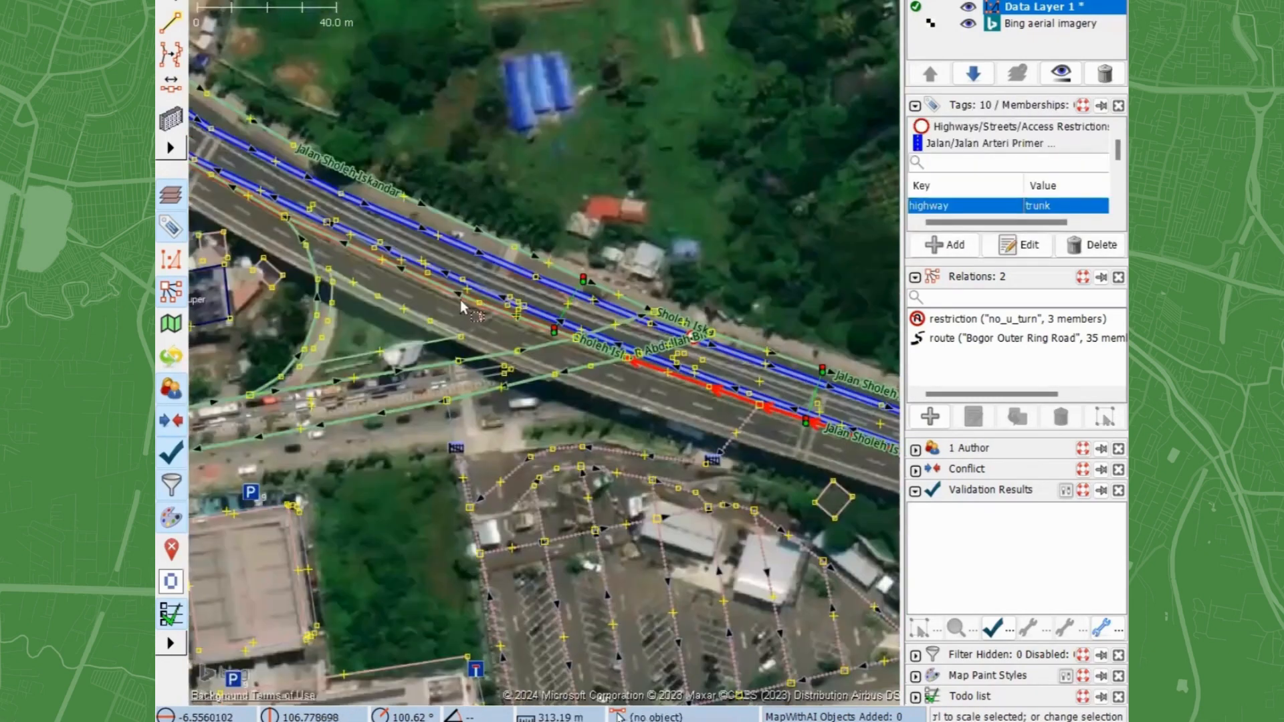
left_click(433, 292)
scroll(549, 346, "up", 2)
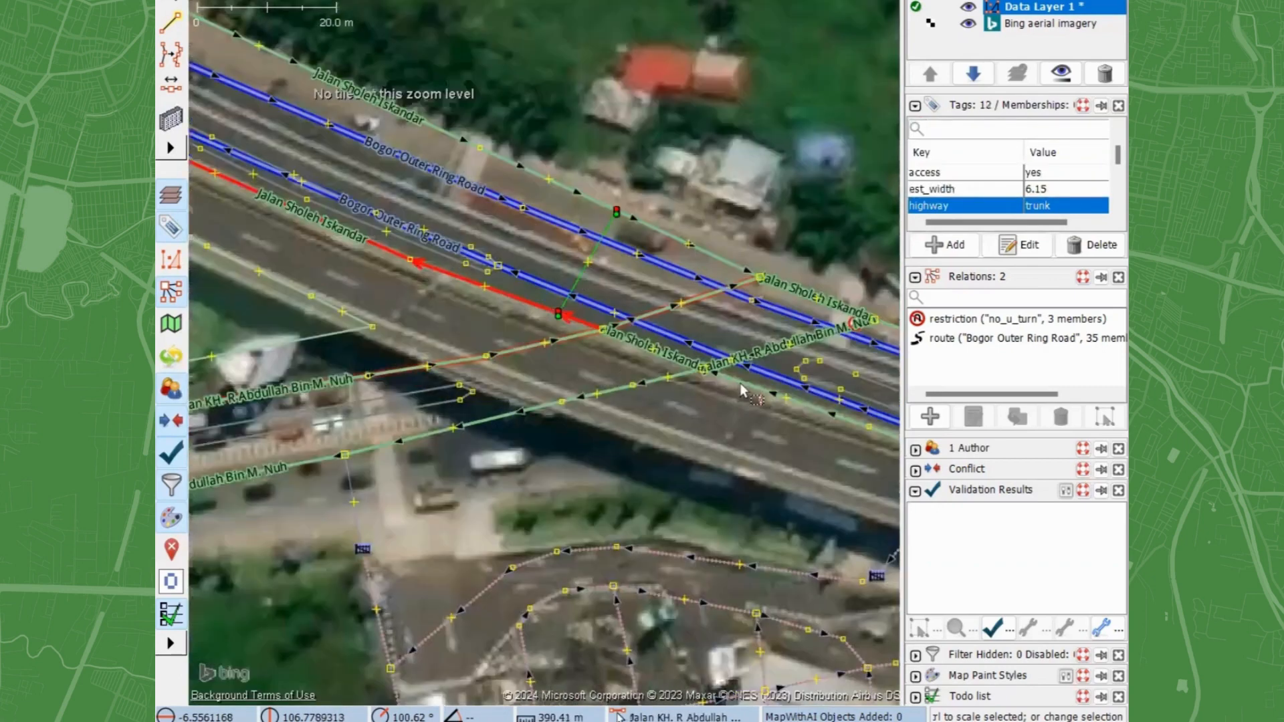
Review the outgoing Jalan KH. R Abdullah Bin M. Nuh carriageway and the northern Jalan Sholeh Iskandar segments on both sides of the junction.
left_click(739, 382)
left_click(592, 395)
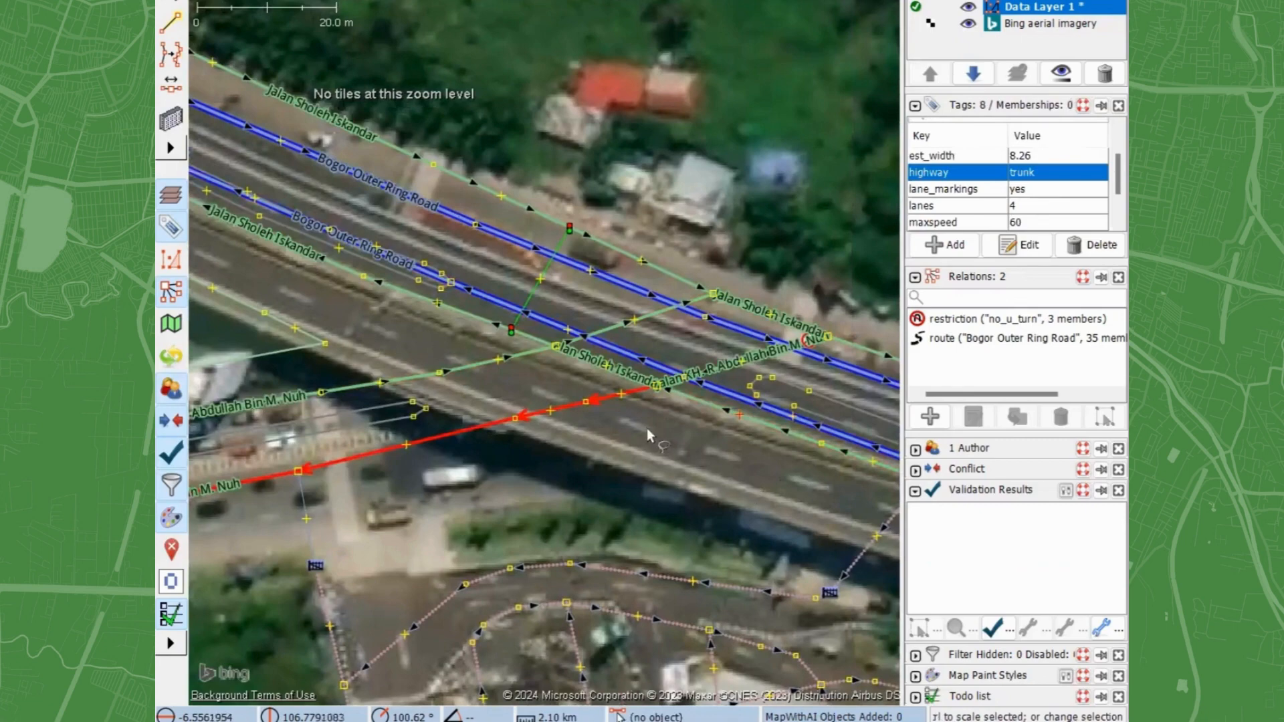
left_click_drag(711, 503, 743, 585)
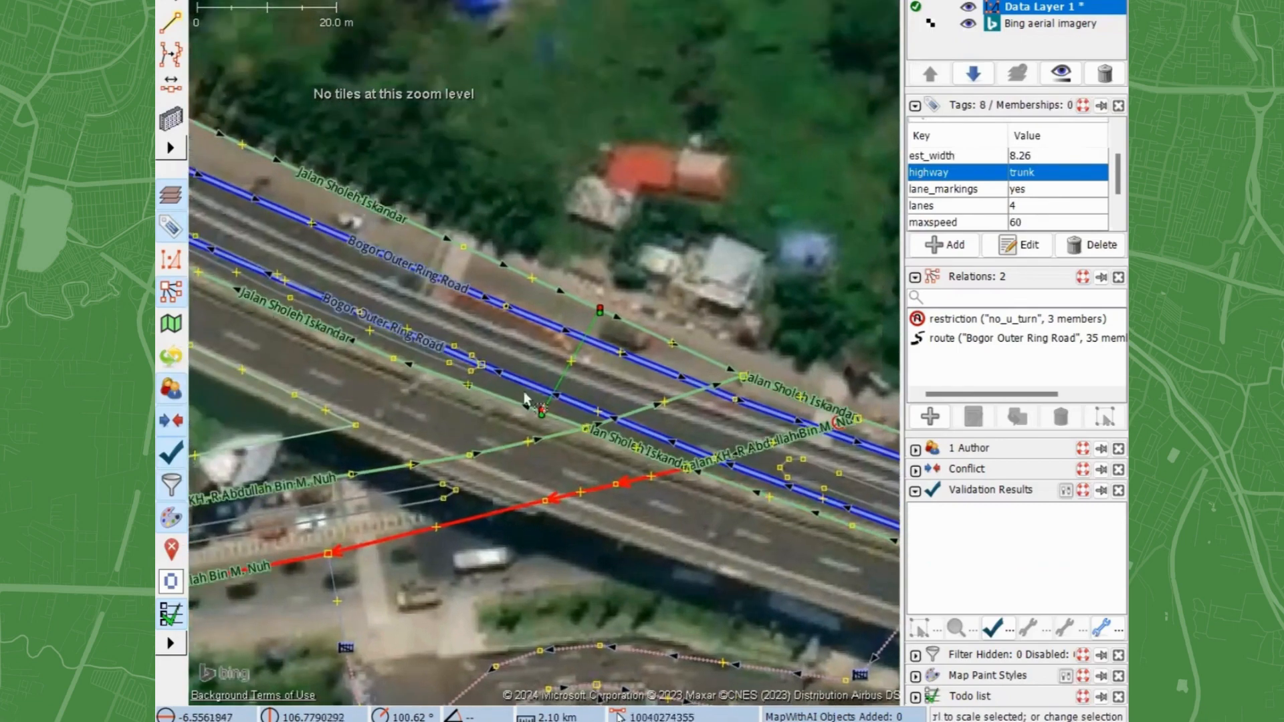
left_click(409, 231)
scroll(409, 232, "down", 3)
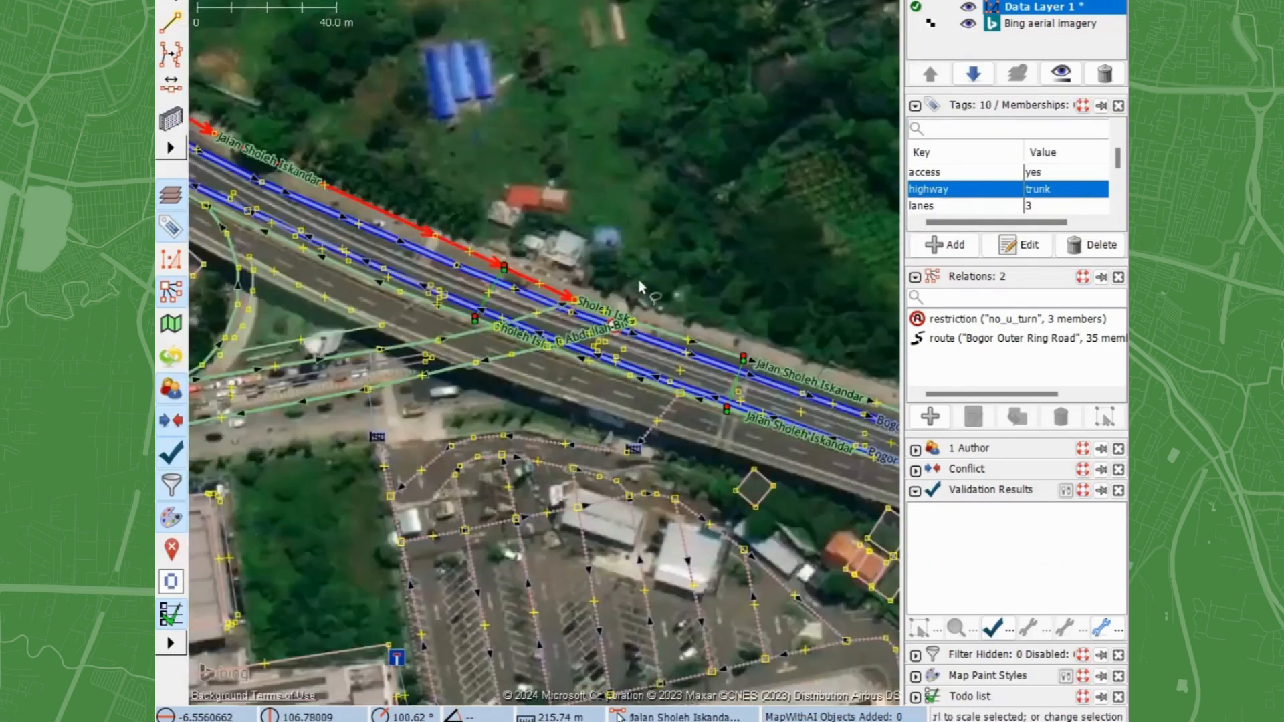
scroll(670, 300, "up", 3)
left_click(652, 367)
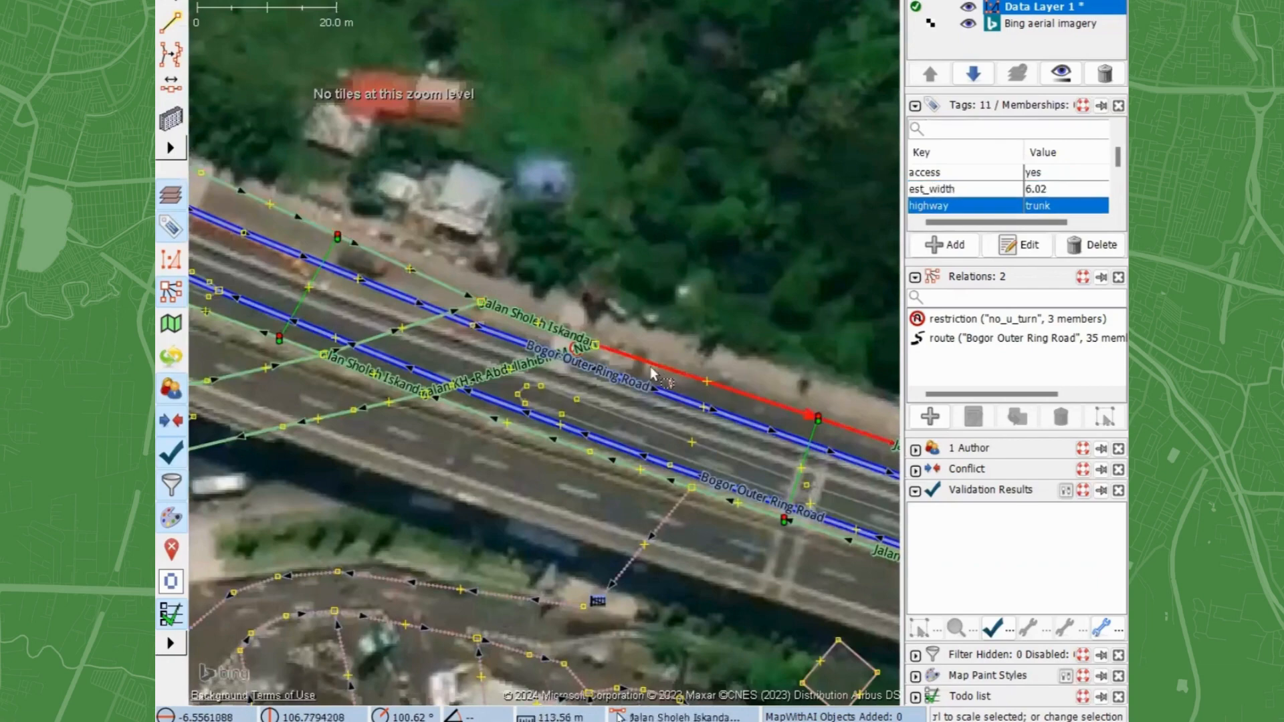
left_click(395, 263)
left_click(228, 446)
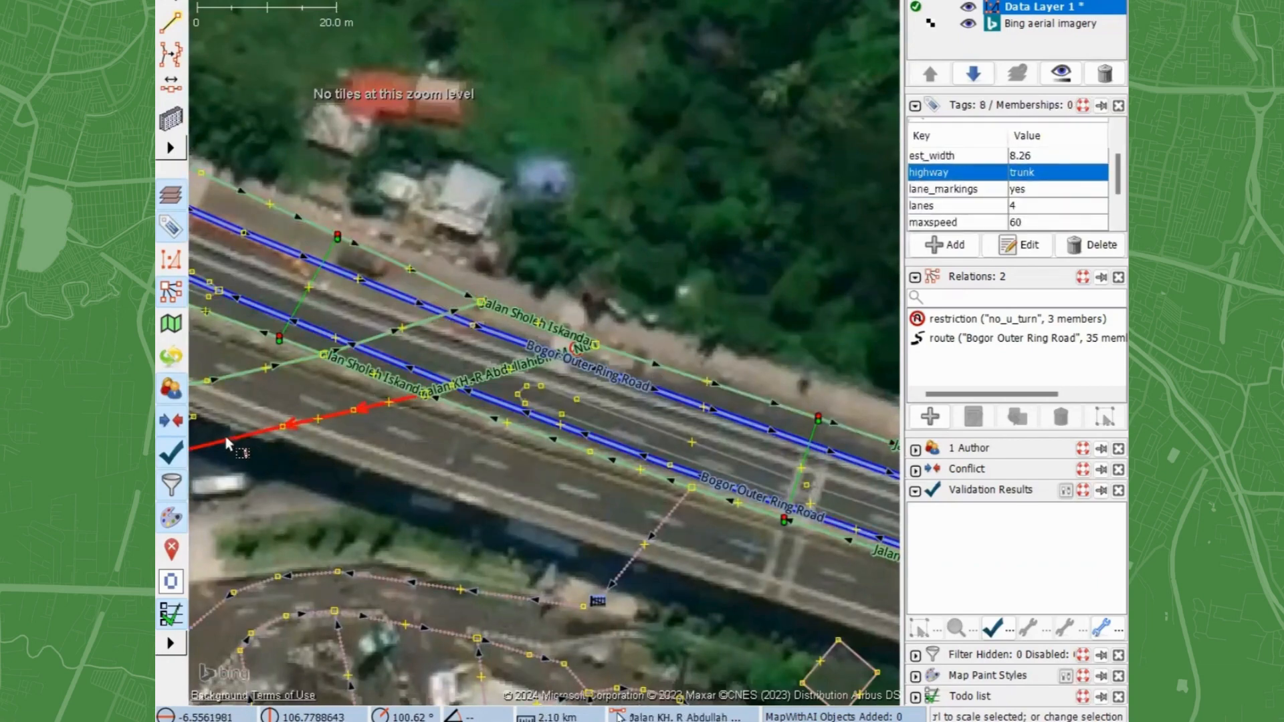
Survey the layout of the whole intersection and the positions of its traffic signals, in close-up and in overview.
scroll(589, 341, "down", 2)
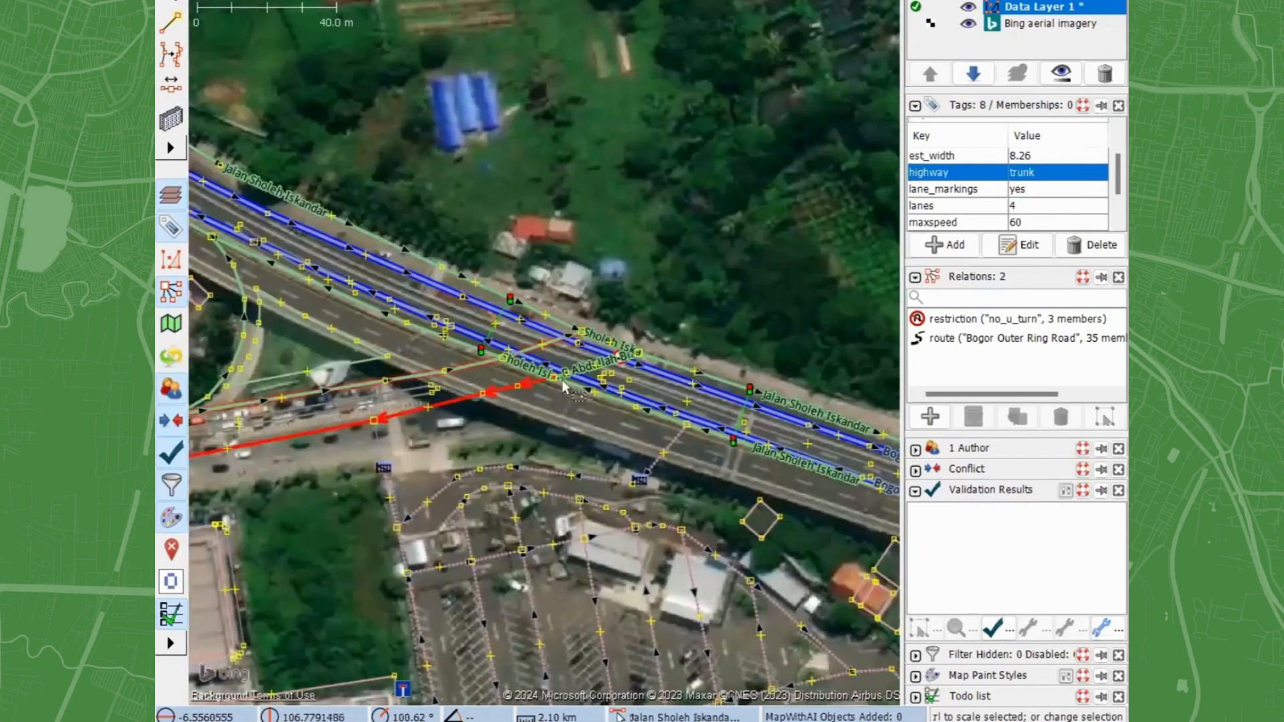
scroll(568, 342, "up", 4)
scroll(551, 275, "down", 4)
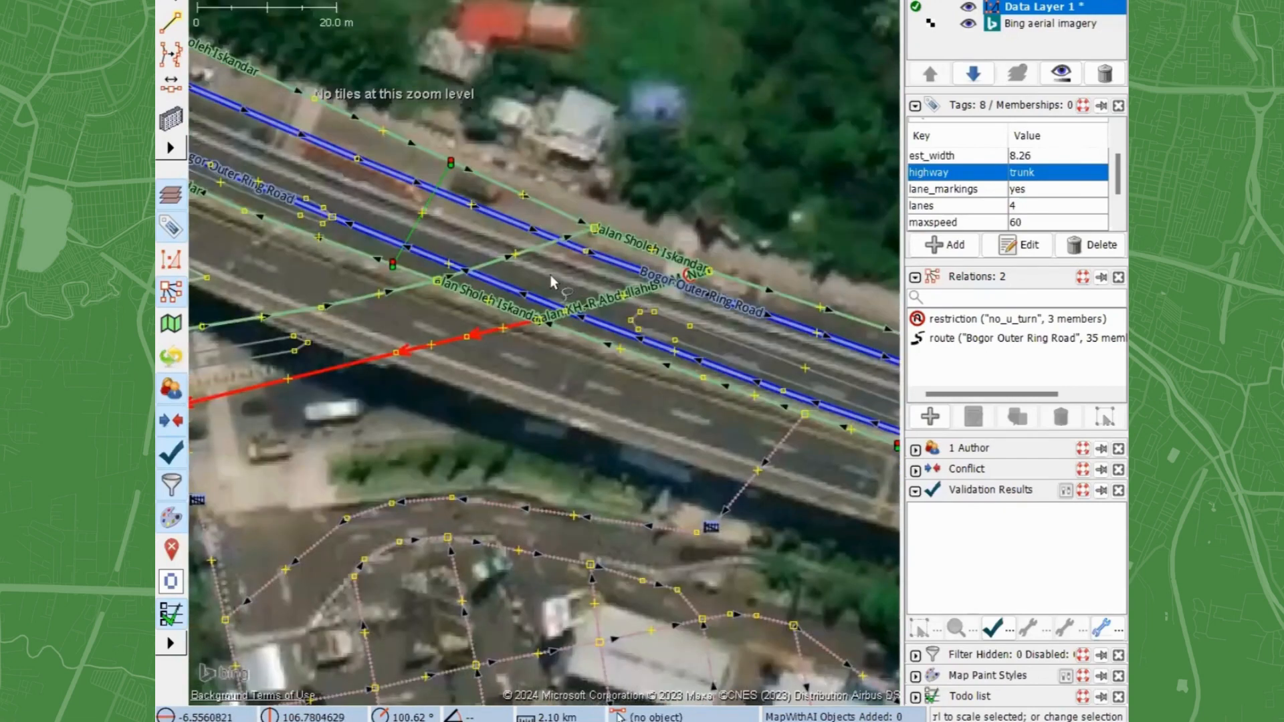
scroll(533, 326, "up", 1)
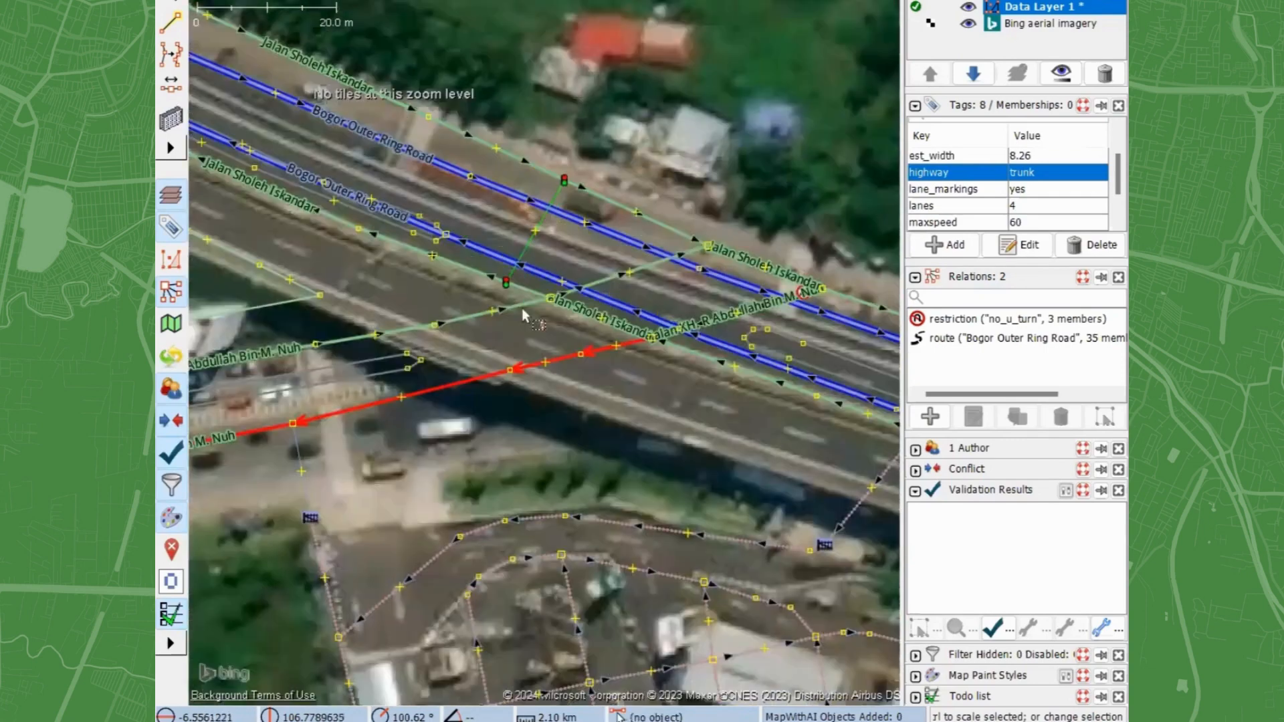
scroll(680, 175, "up", 1)
scroll(647, 182, "up", 1)
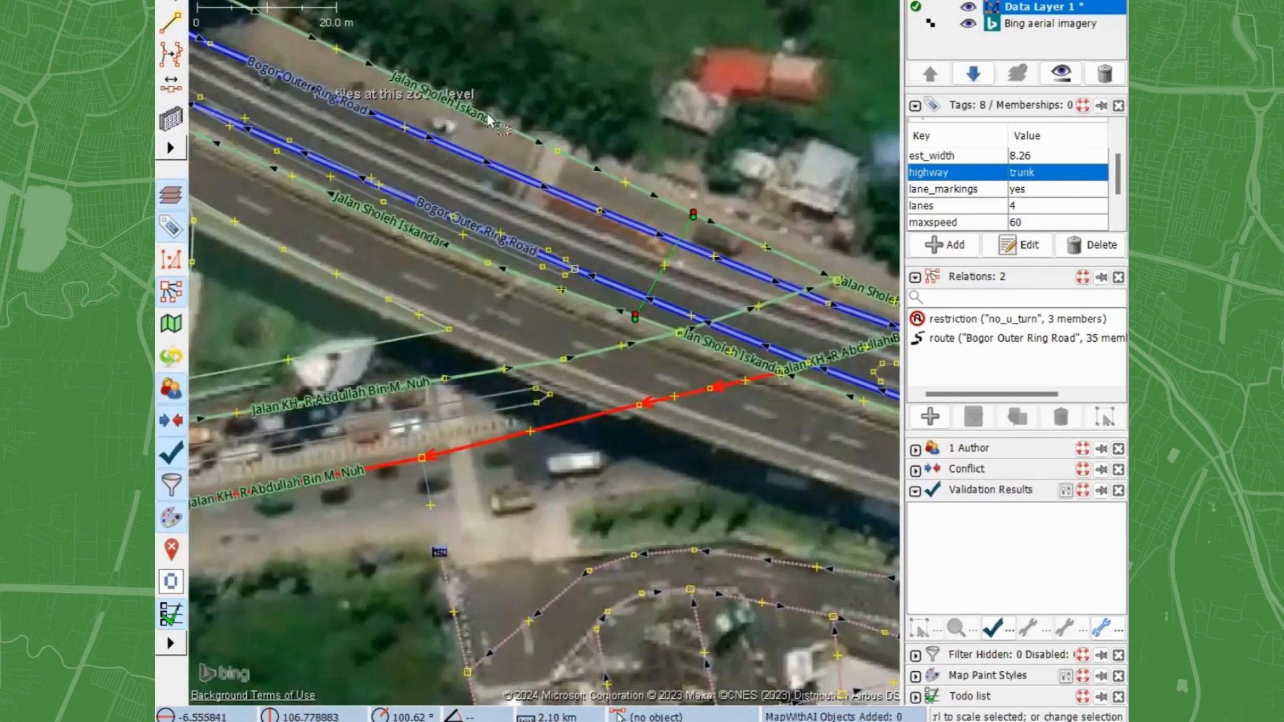
scroll(607, 214, "down", 1)
scroll(607, 215, "down", 4)
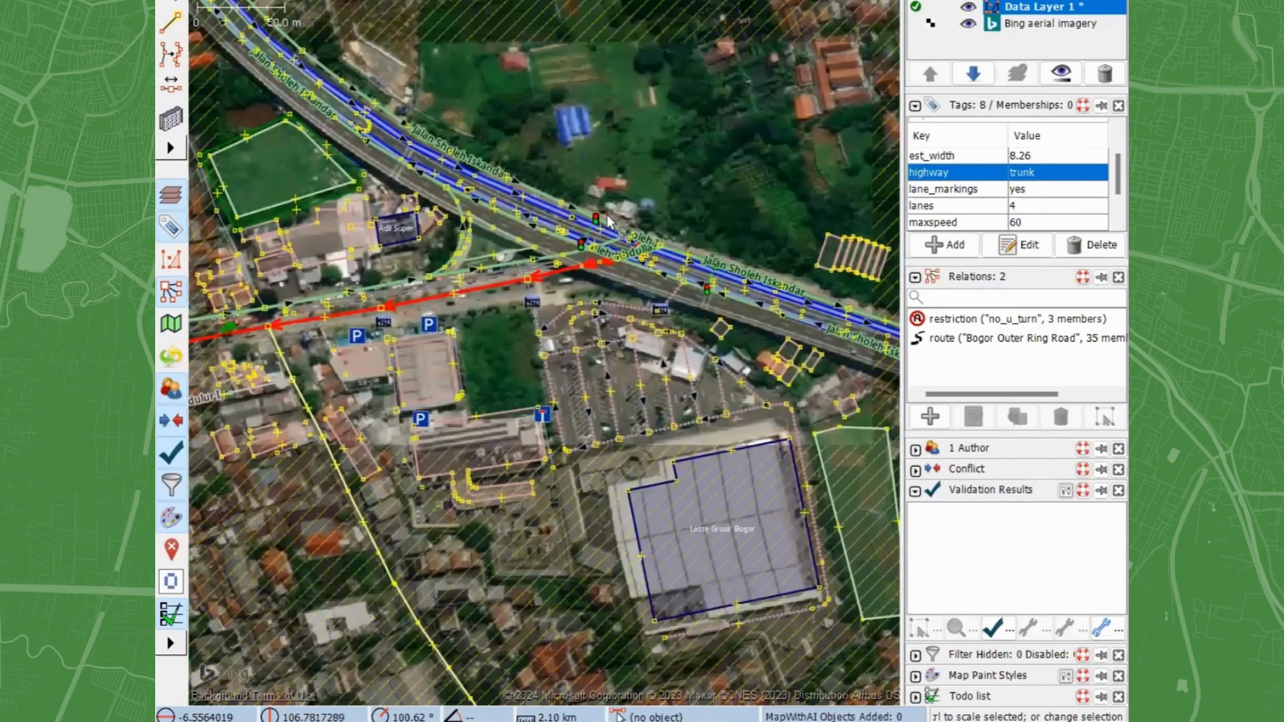
Inspect the northern Jalan Sholeh Iskandar carriageway before the junction, and examine the nearby Jalan KH. R Abdullah Bin M. Nuh approach in the aerial imagery.
scroll(655, 242, "up", 2)
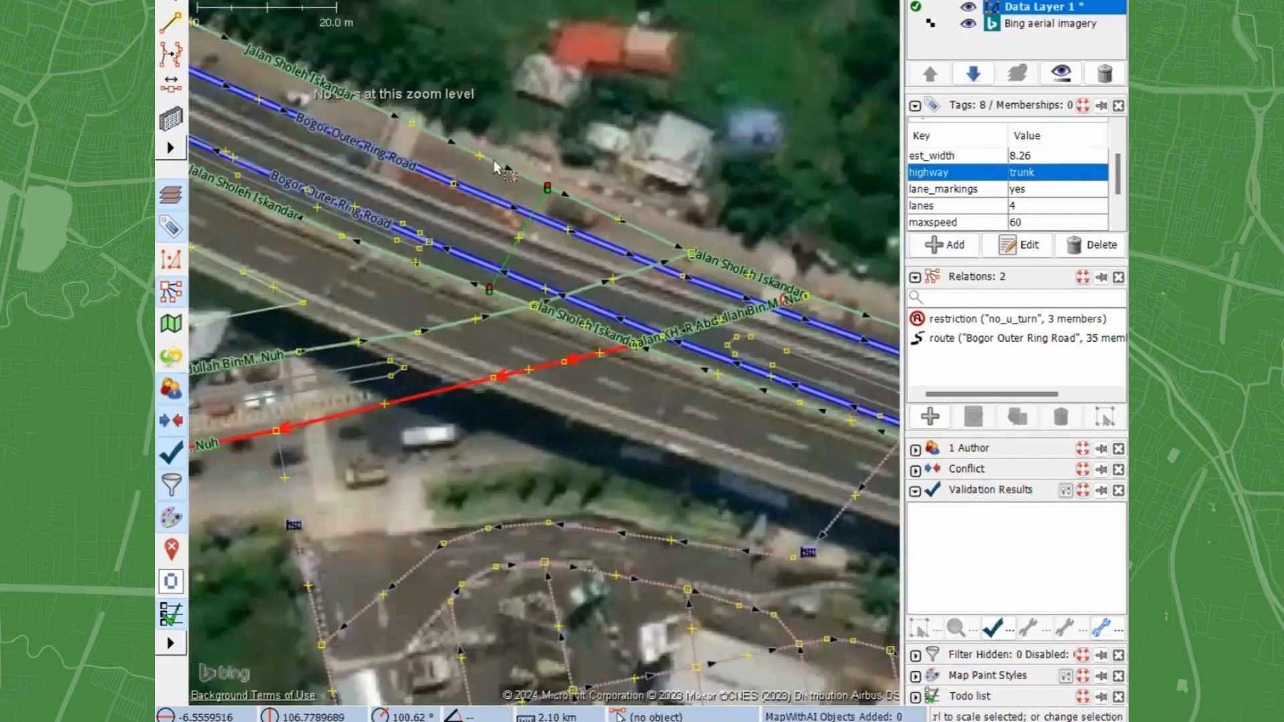
left_click(522, 174)
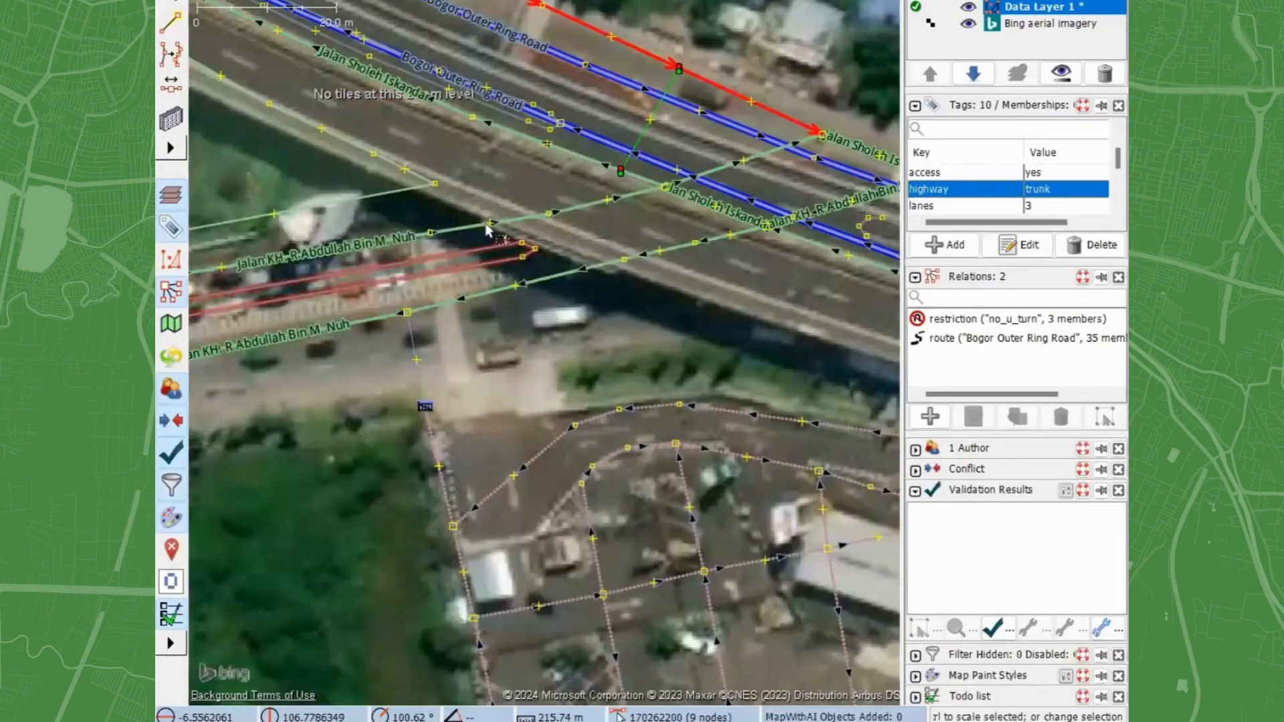
scroll(483, 218, "up", 5)
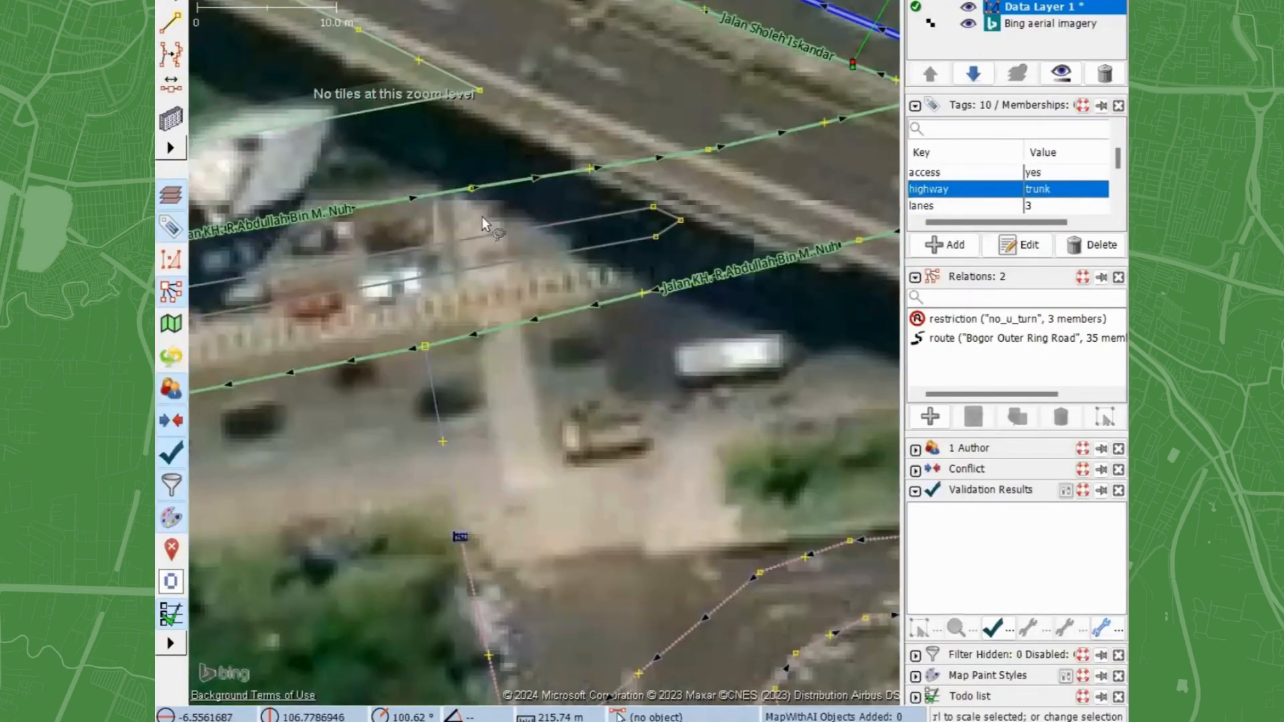
left_click(514, 449)
scroll(514, 448, "down", 2)
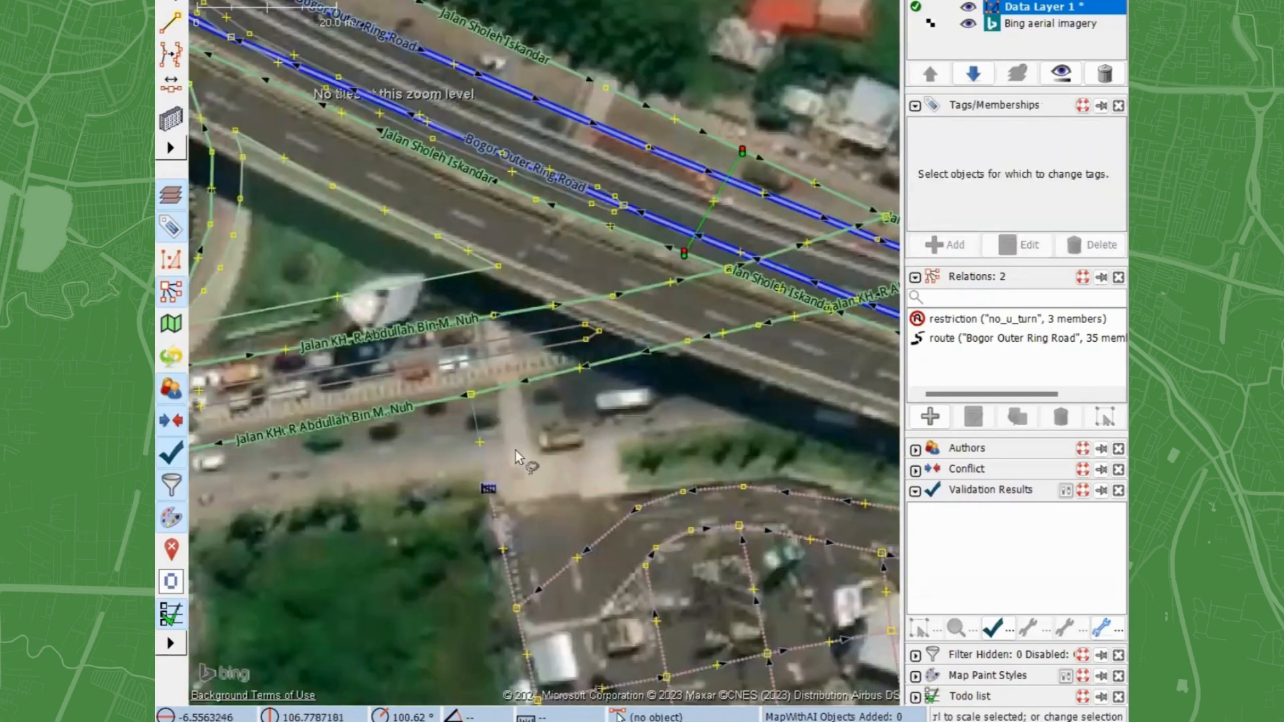
Examine the untagged node on the incoming Jalan KH. R Abdullah Bin M. Nuh carriageway just before the elevated road, and its surroundings.
left_click(490, 319)
scroll(489, 322, "up", 4)
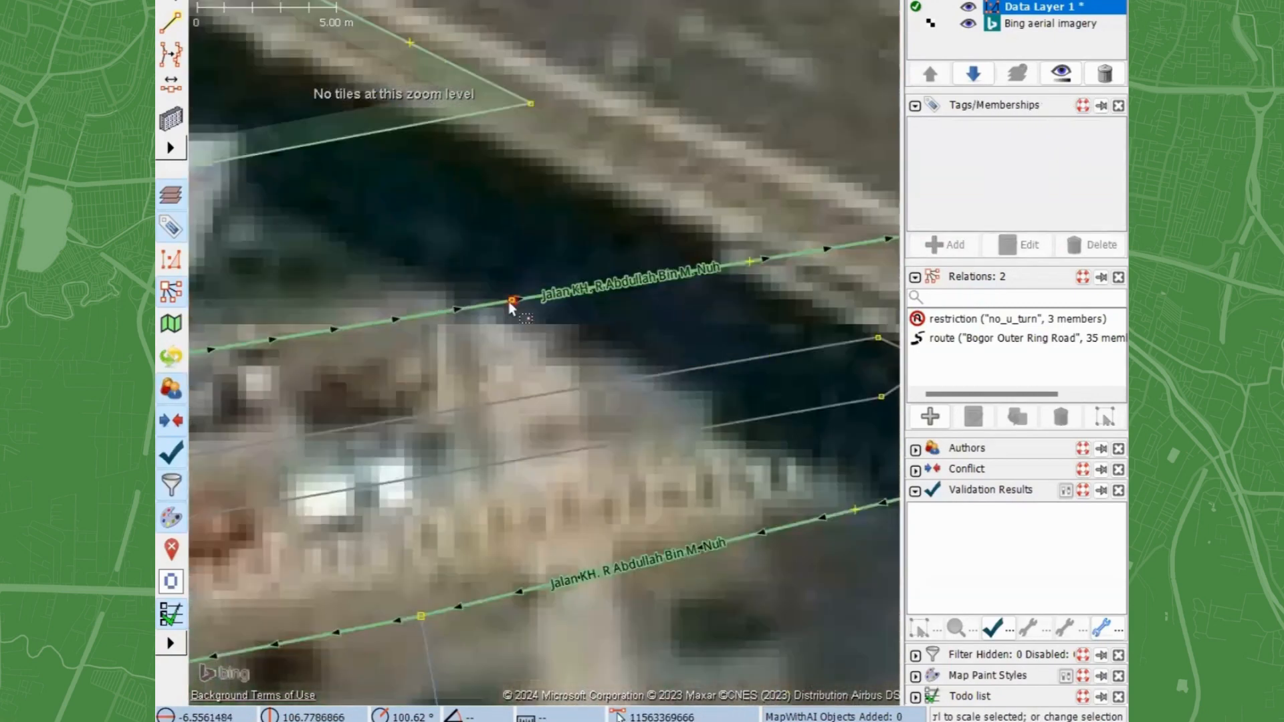
scroll(481, 326, "down", 4)
scroll(484, 336, "down", 2)
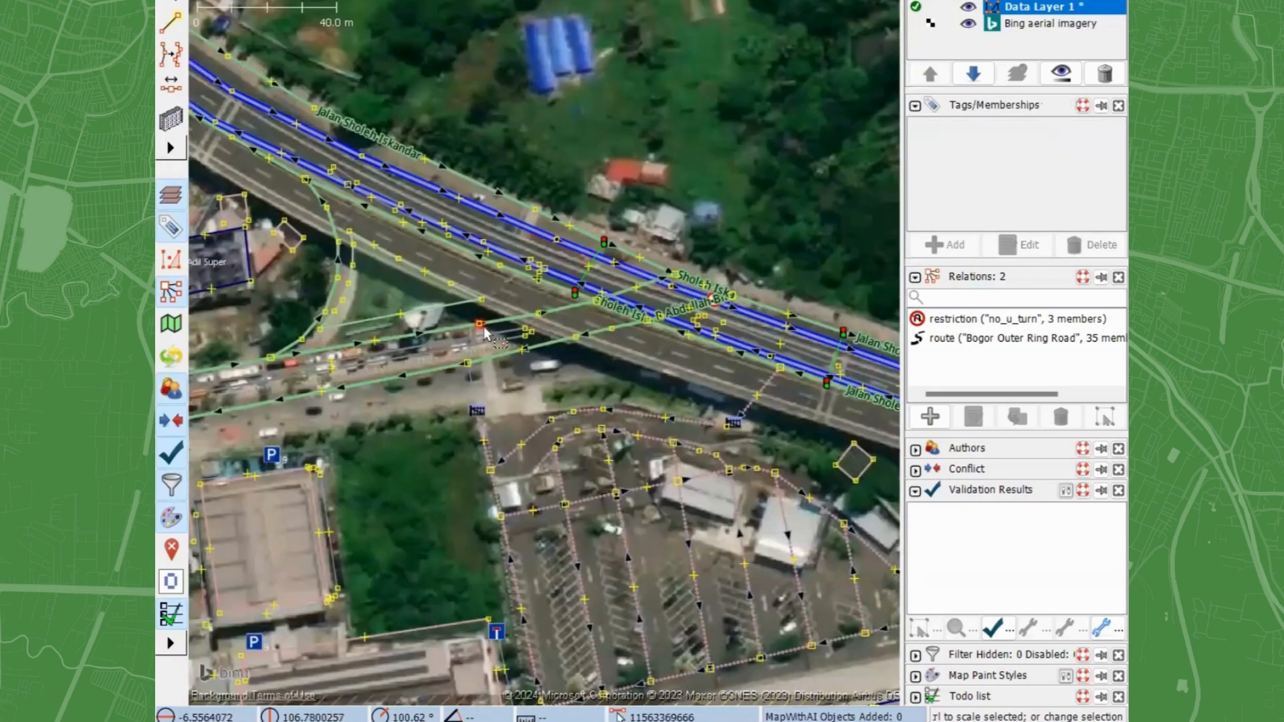
left_click_drag(450, 361, 420, 392)
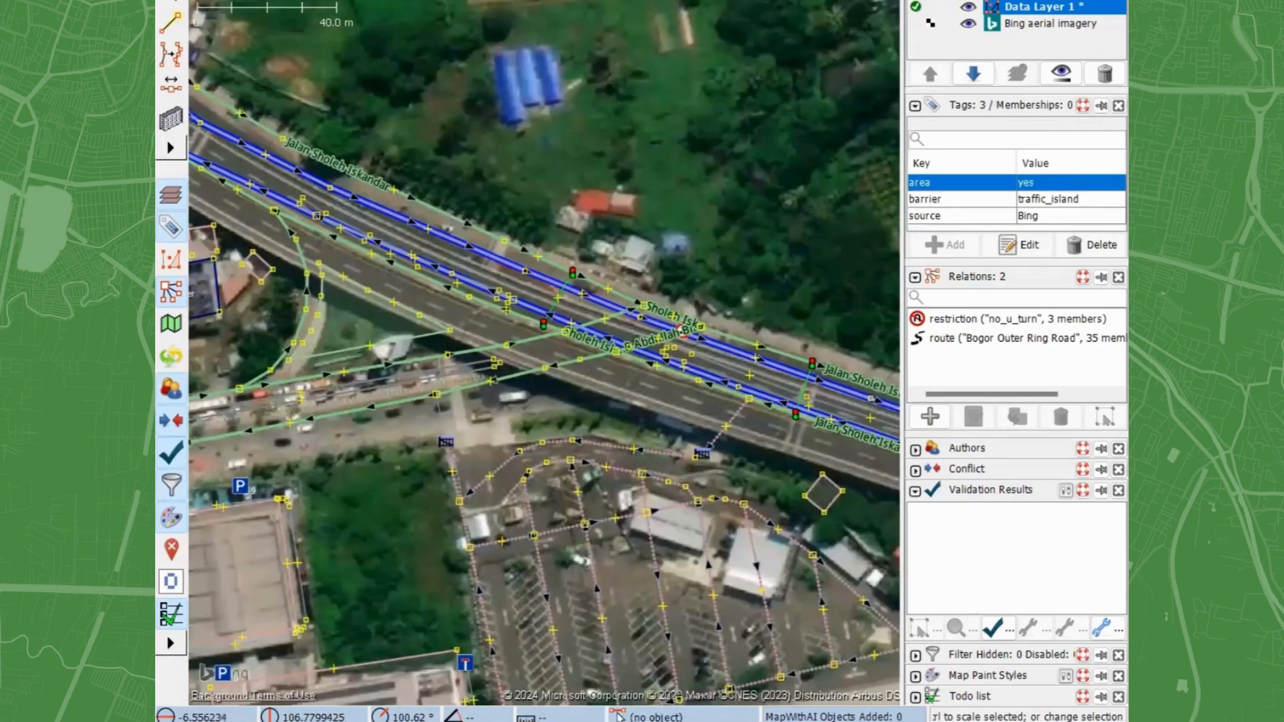
left_click(631, 234)
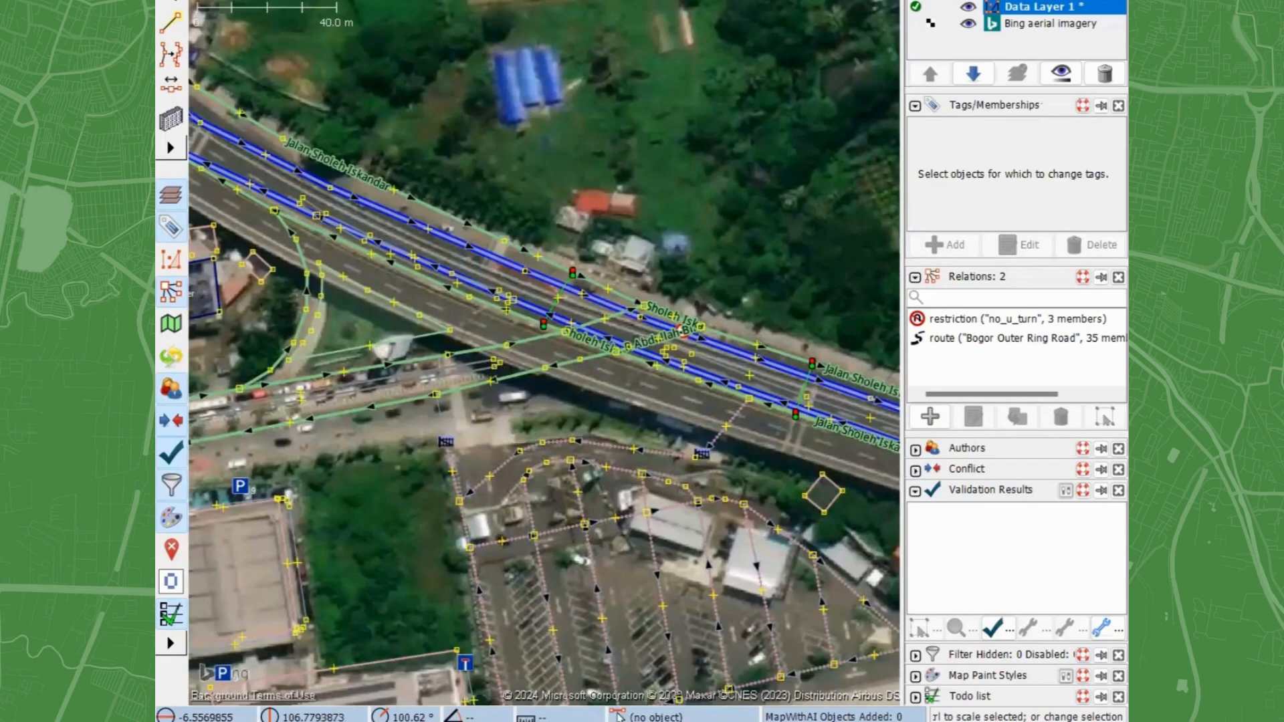
left_click(607, 586)
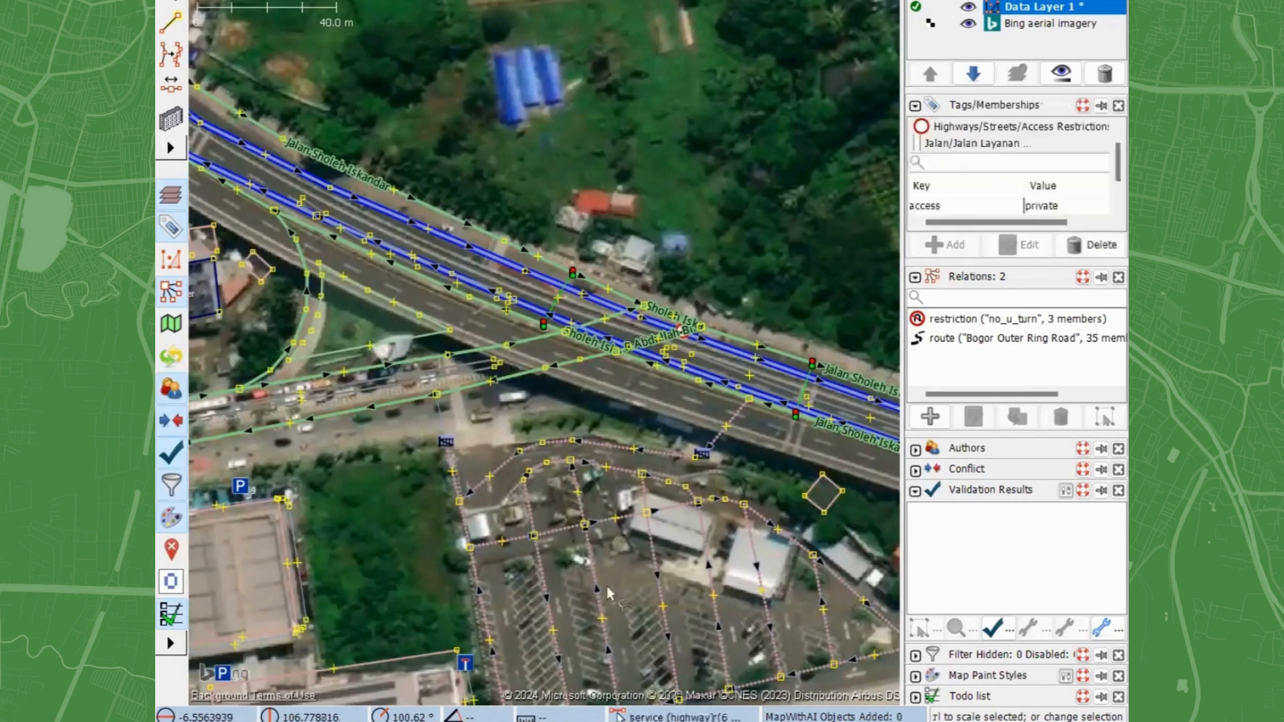
Switch to Mapillary and compare street photos along the incoming Jalan KH. R Abdullah Bin M. Nuh, enlarging the Jan 24, 2020 one.
left_click(618, 701)
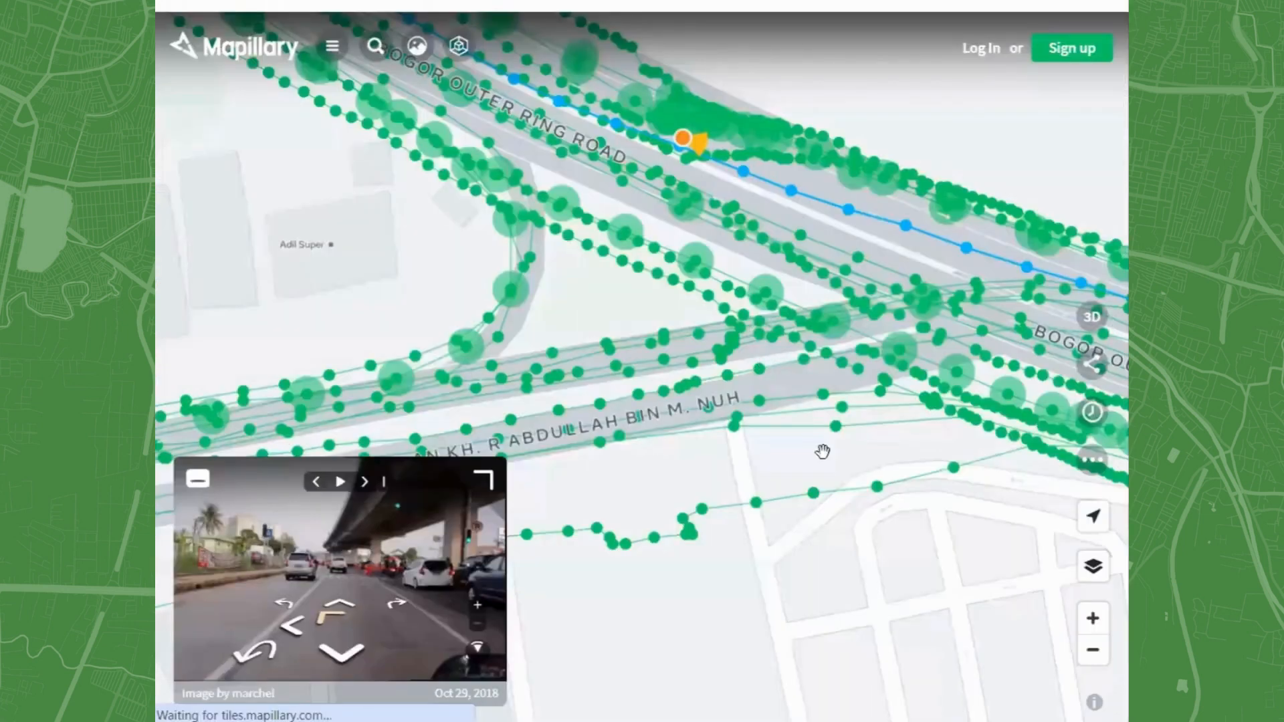
left_click(689, 329)
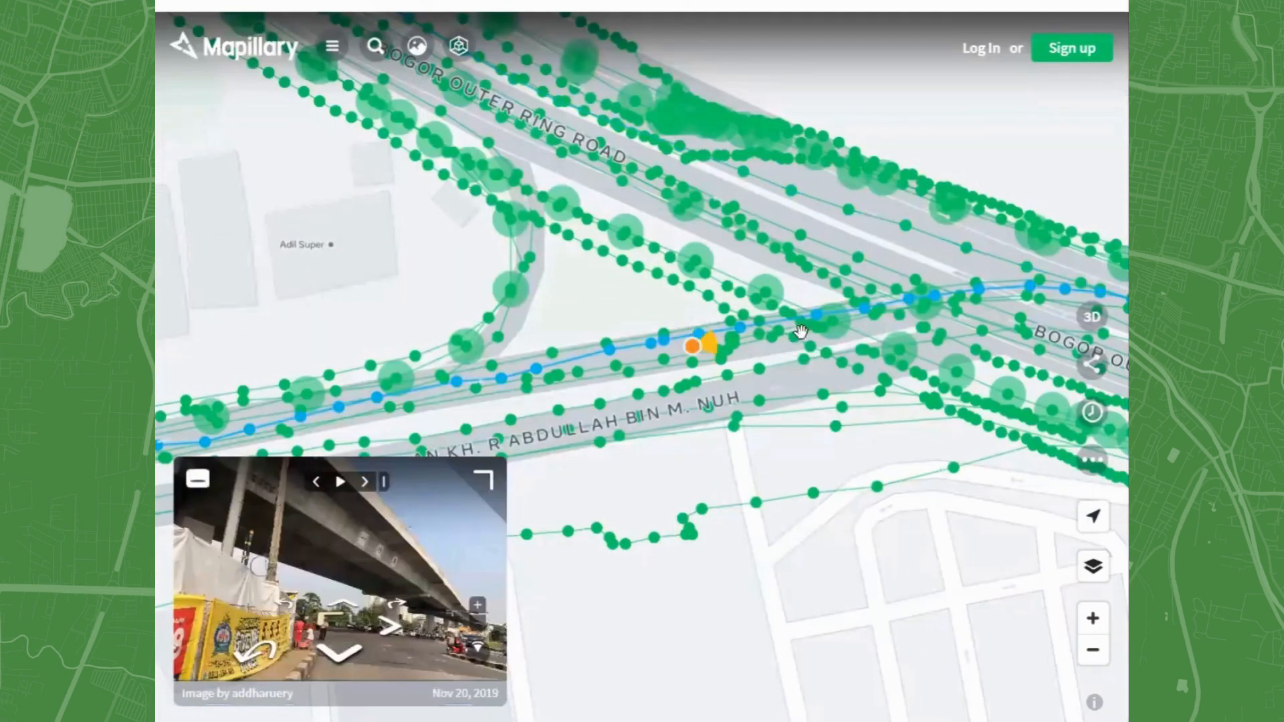
left_click(662, 393)
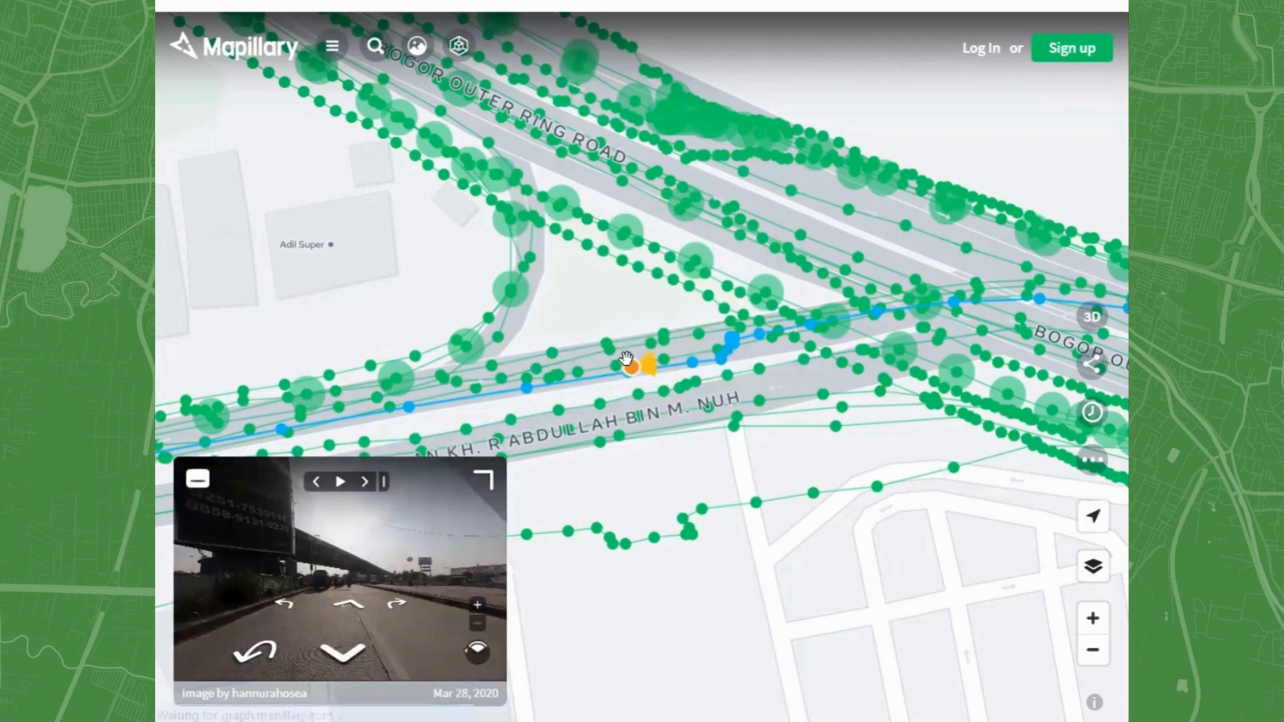
left_click(616, 367)
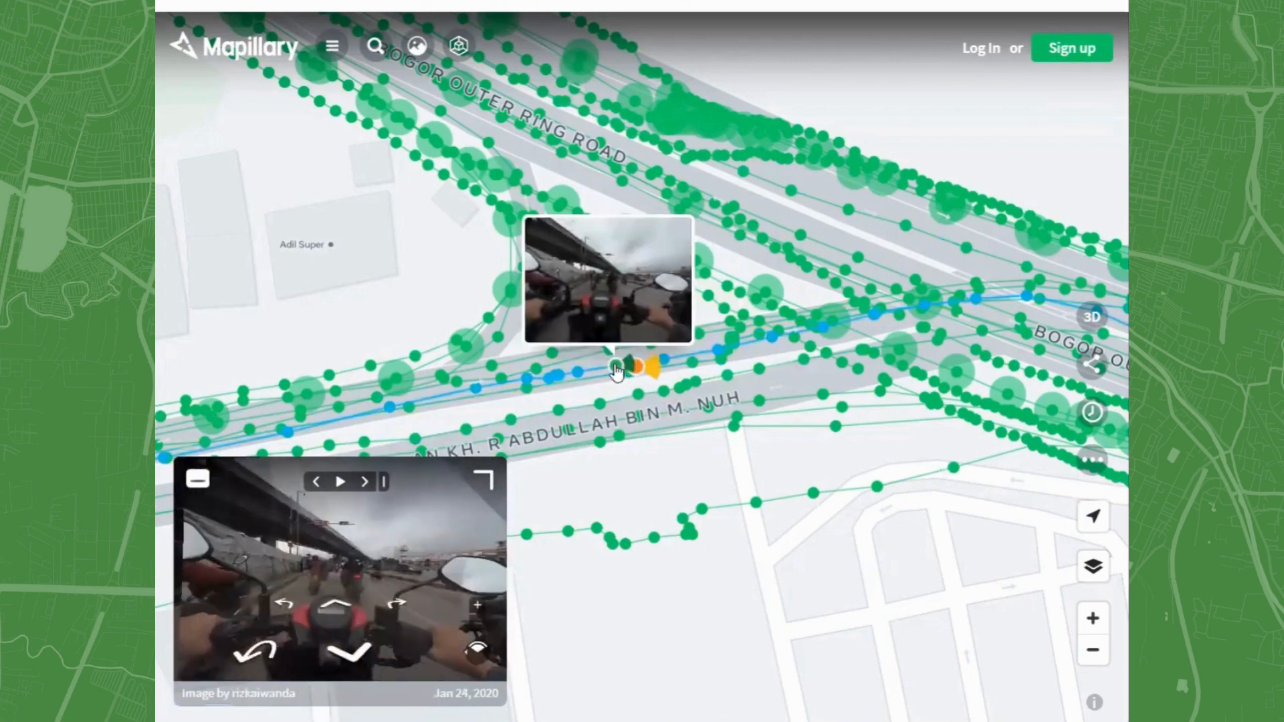
left_click(484, 480)
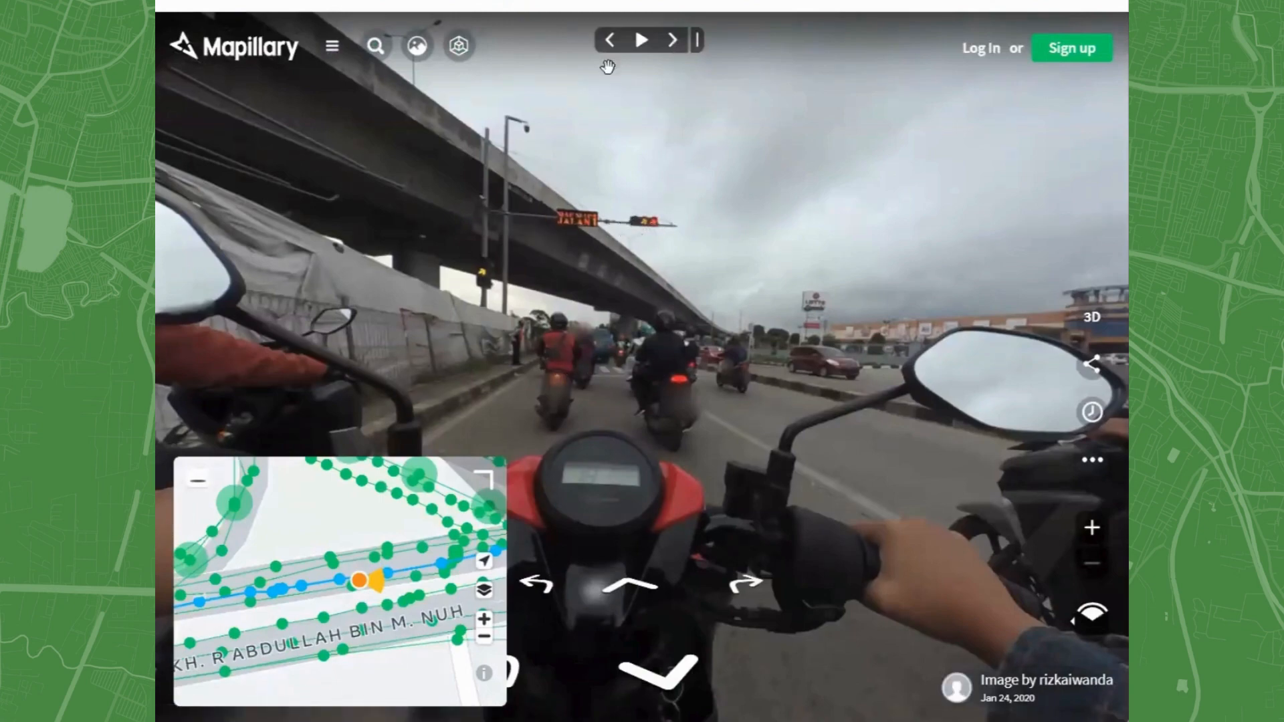
Return to JOSM and locate the node on the incoming Jalan KH. R Abdullah Bin M. Nuh that matches the traffic signal's position.
left_click(746, 706)
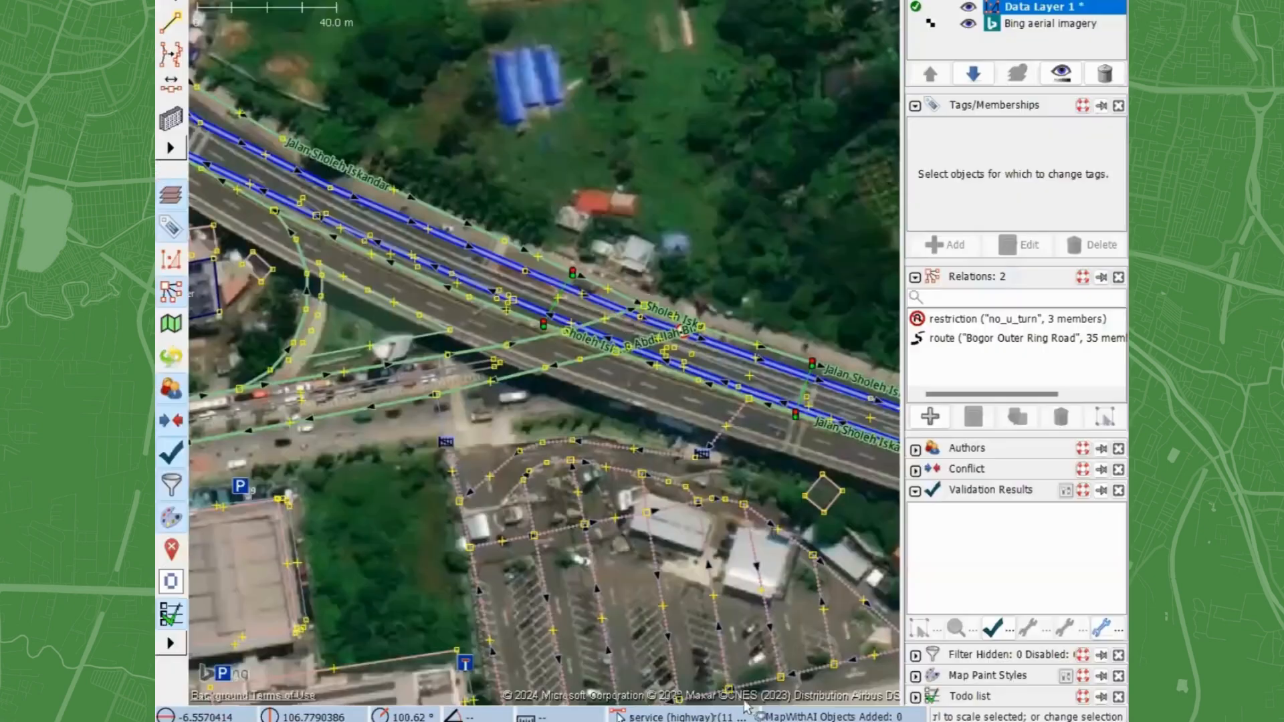
left_click(463, 390)
scroll(434, 375, "up", 4)
left_click(454, 350)
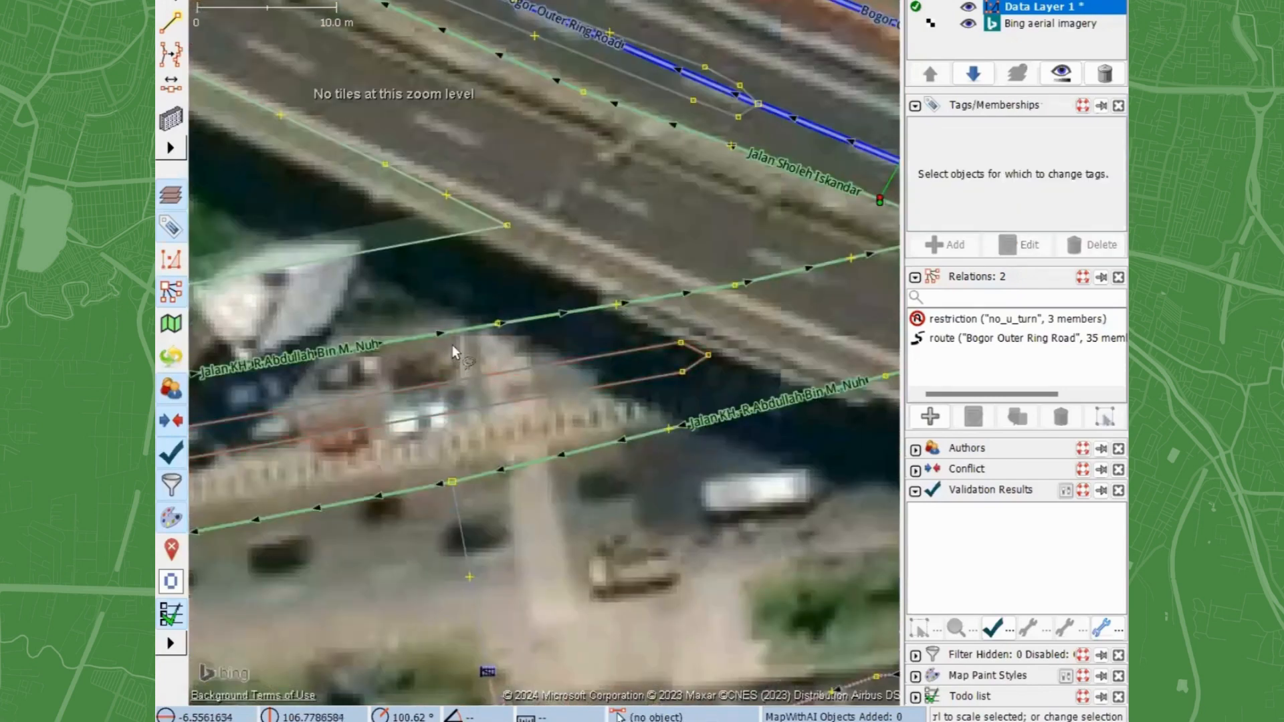
left_click(460, 339)
left_click(274, 220)
left_click(497, 323)
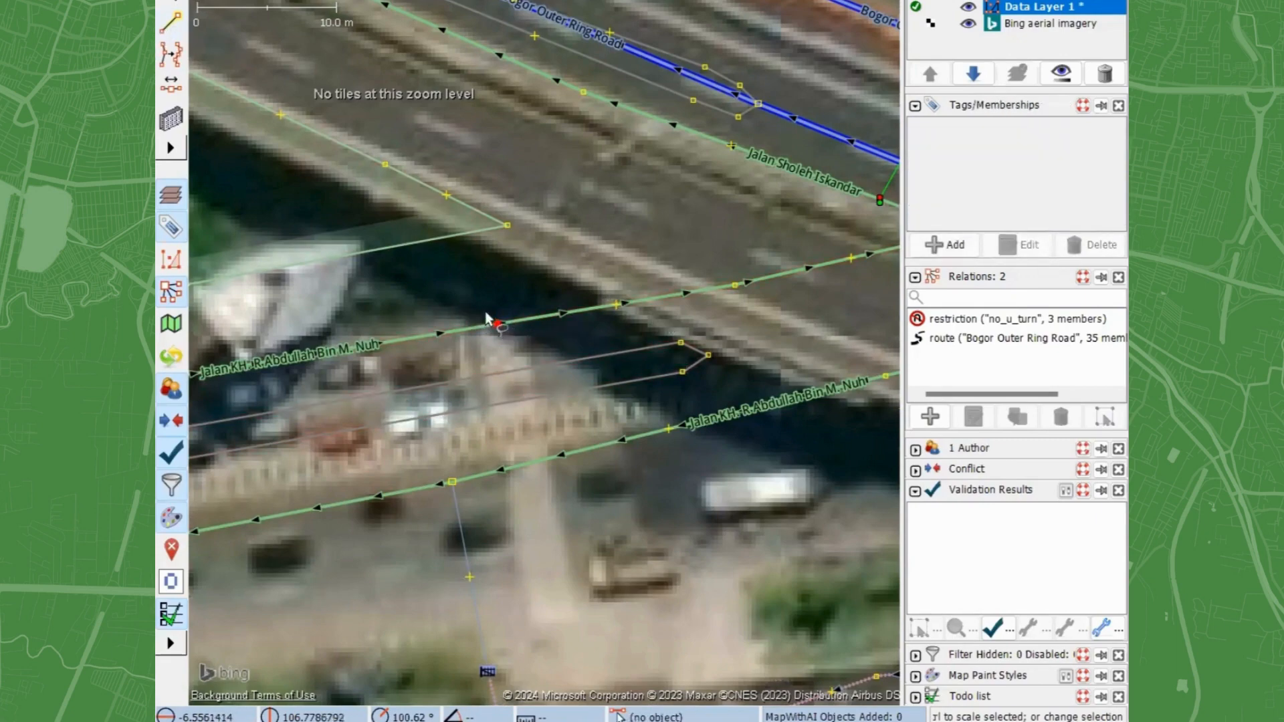
scroll(500, 328, "up", 4)
scroll(511, 334, "down", 6)
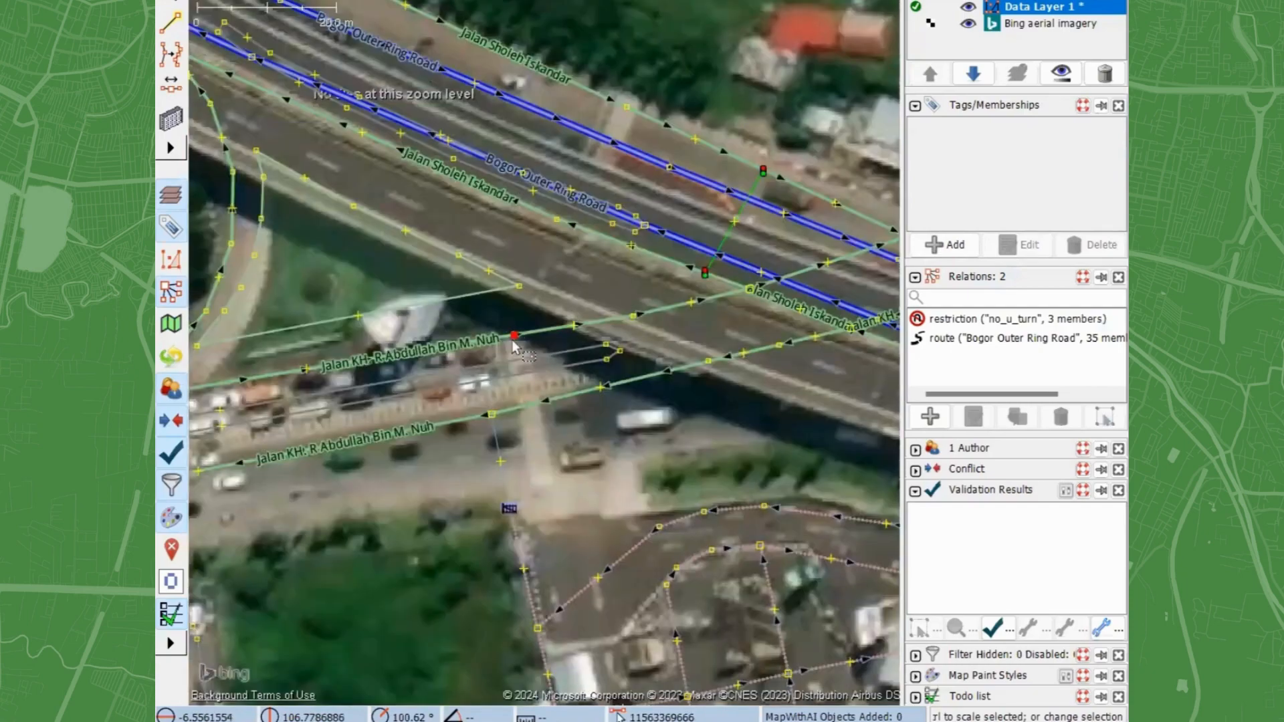
left_click(516, 345)
left_click(514, 337)
Check the mapping guidance for incoming ways at complex intersections on the highway=traffic_signals wiki page.
left_click_drag(612, 336, 538, 351)
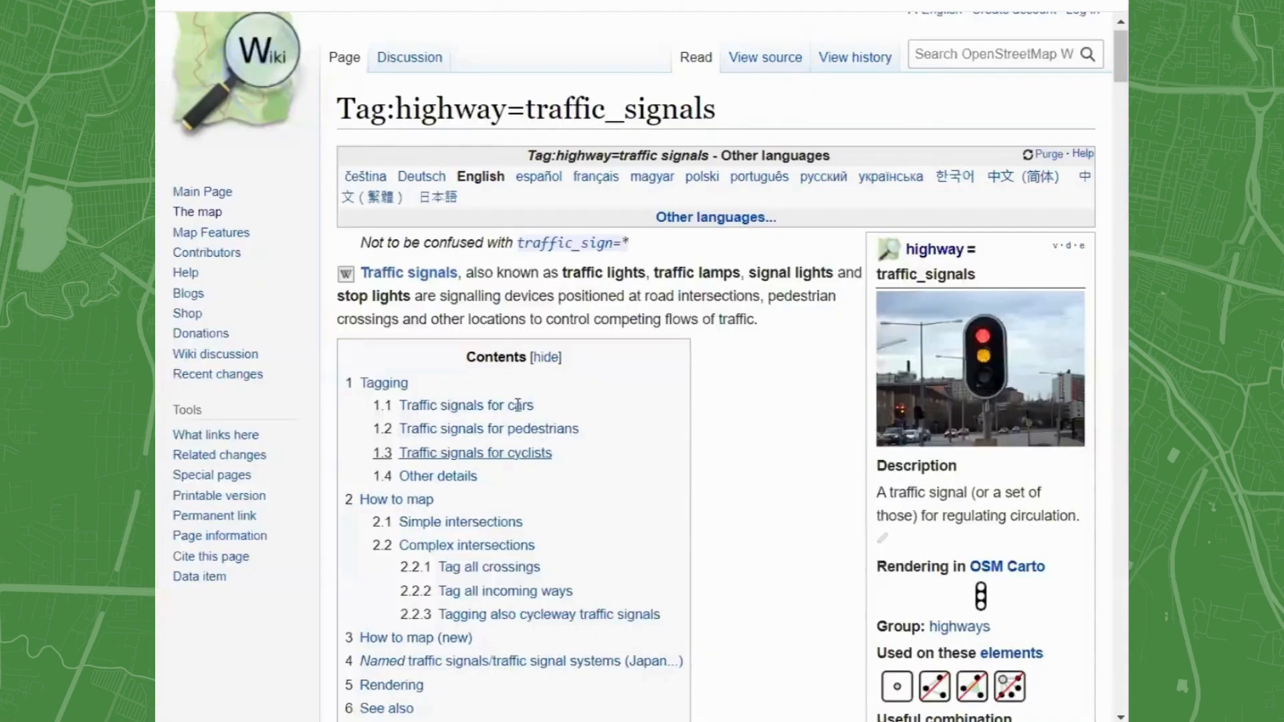
scroll(518, 405, "down", 20)
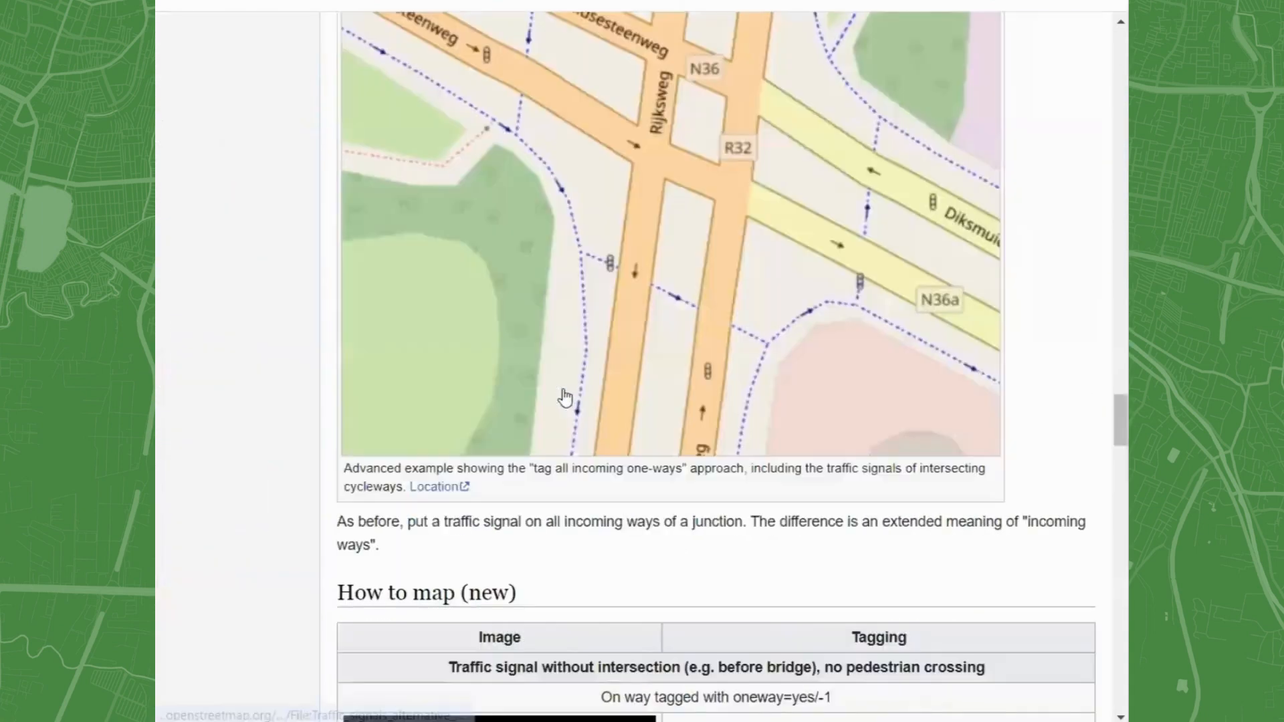
scroll(502, 372, "up", 10)
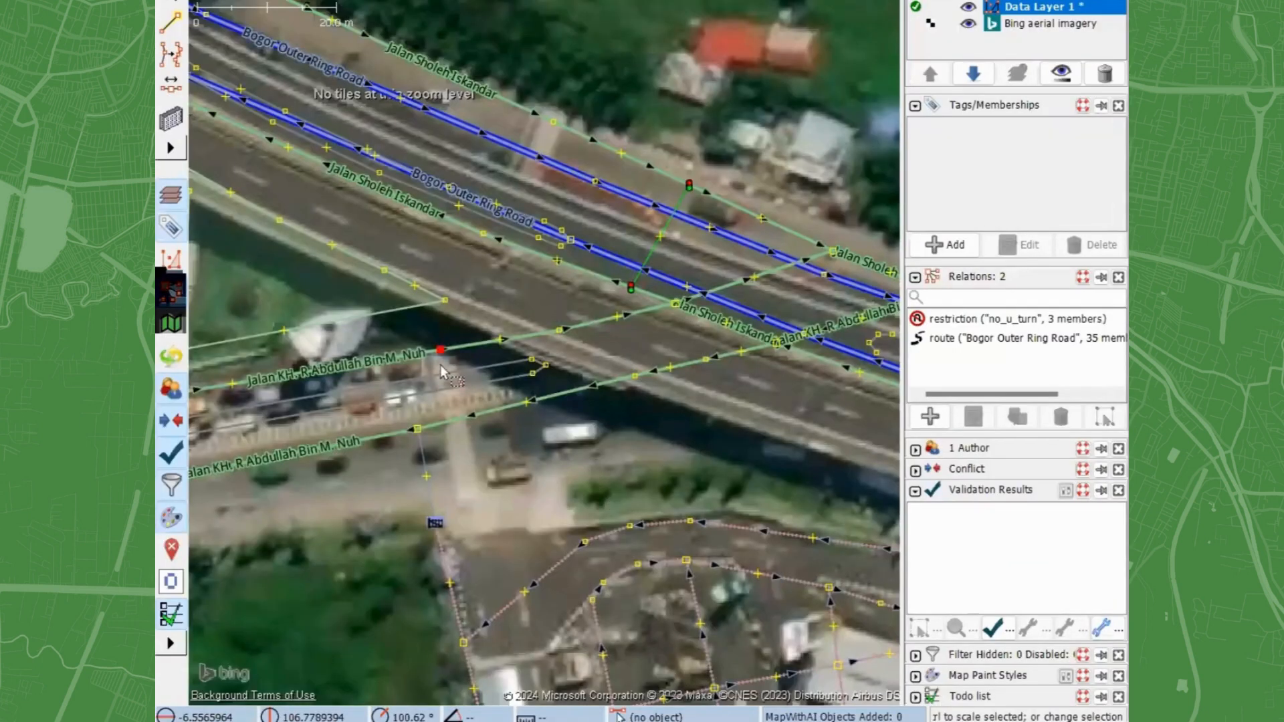
Back in JOSM, inspect the nodes where incoming Jalan KH. R Abdullah Bin M. Nuh meets the southern and northern Jalan Sholeh Iskandar carriageways.
left_click_drag(589, 355, 409, 368)
left_click(498, 317)
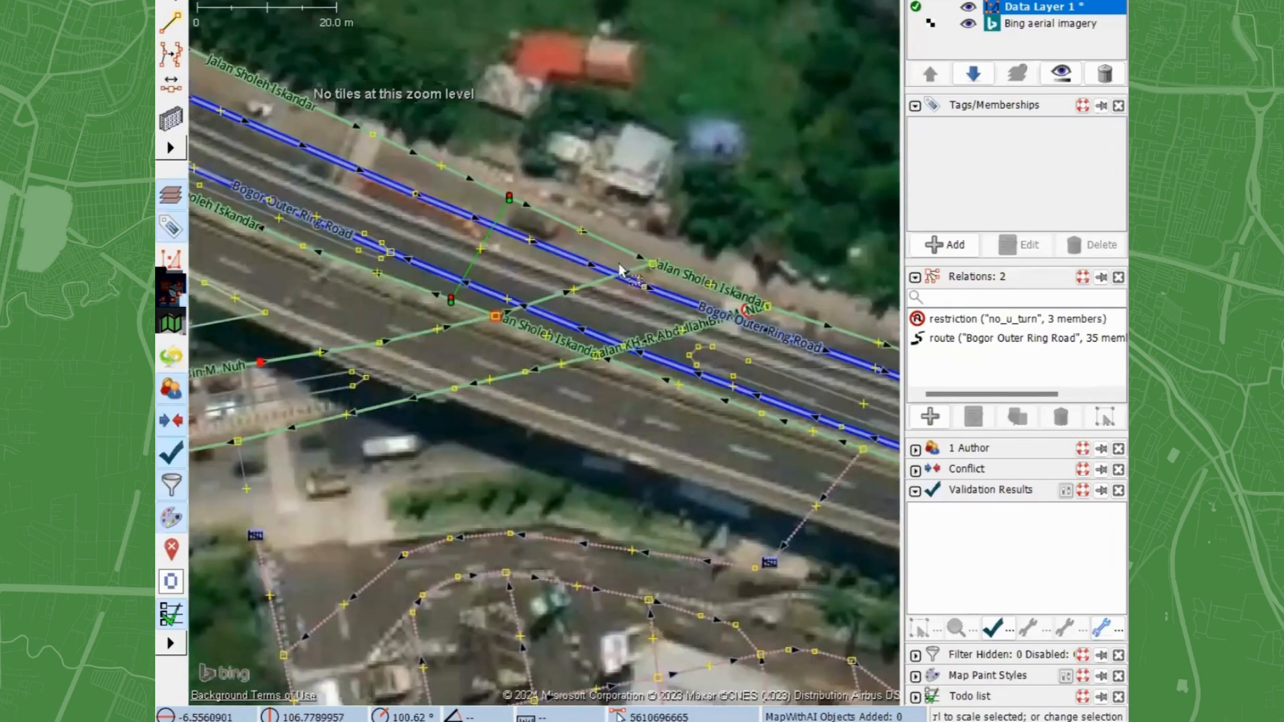
left_click(653, 263)
left_click_drag(472, 289, 479, 291)
Tag the existing node on the incoming Jalan KH. R Abdullah Bin M. Nuh before the elevated road as highway=traffic_signals.
scroll(409, 353, "up", 3)
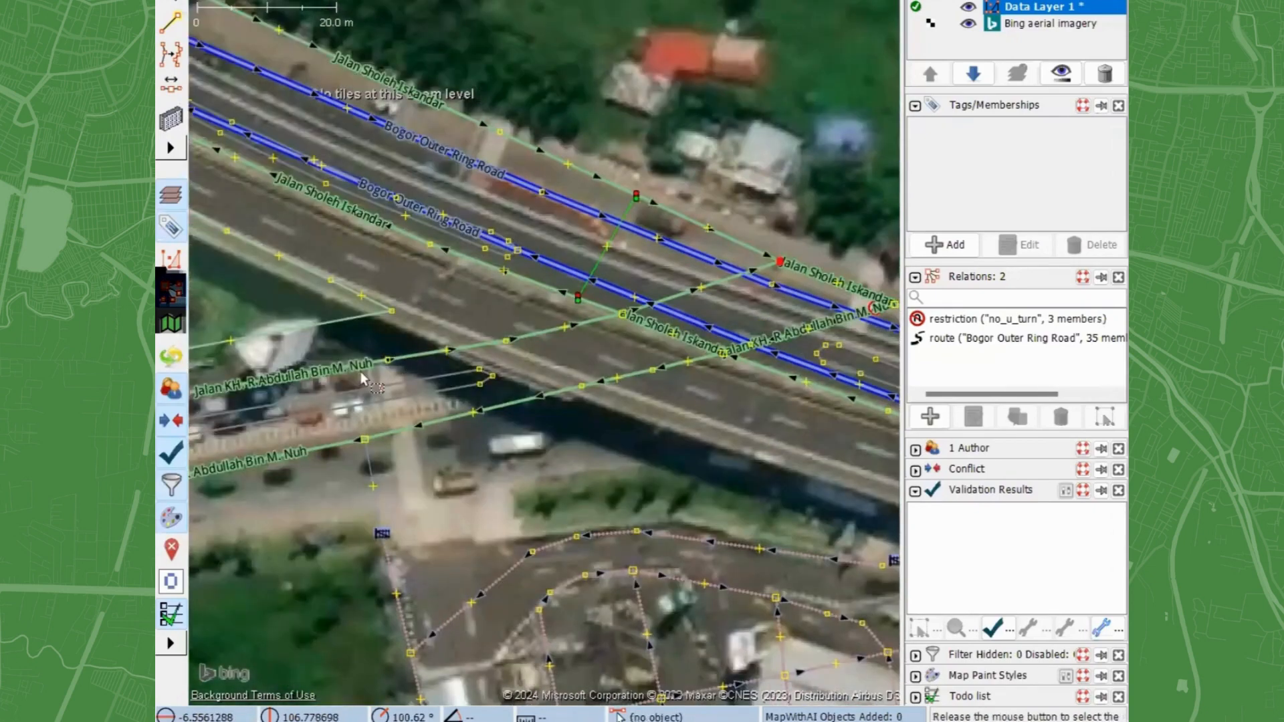
key("a")
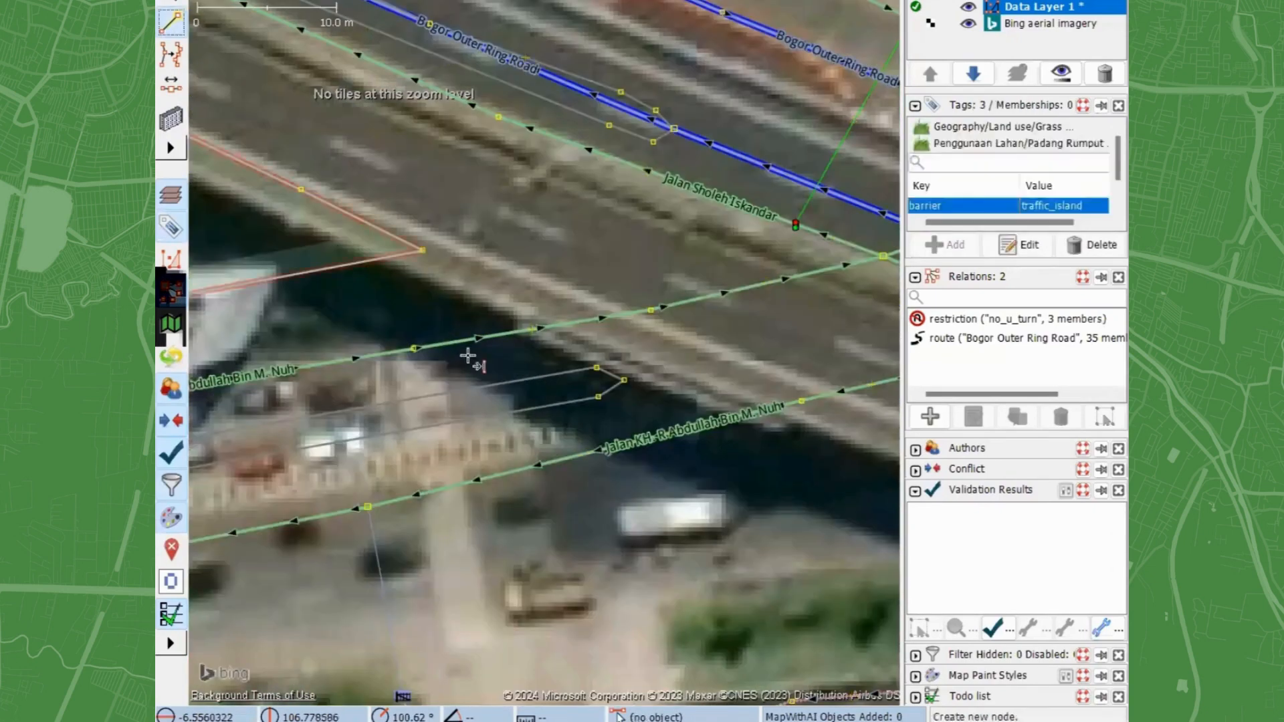
key("s")
left_click(415, 345)
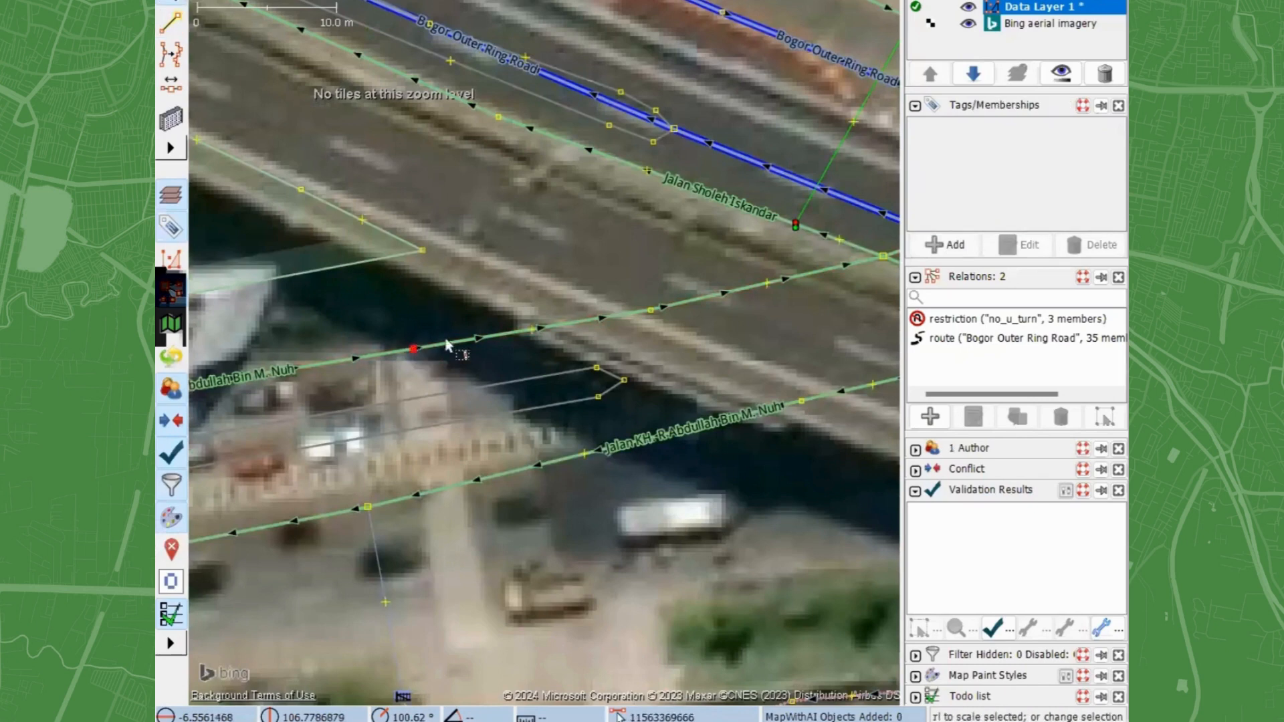
left_click(926, 243)
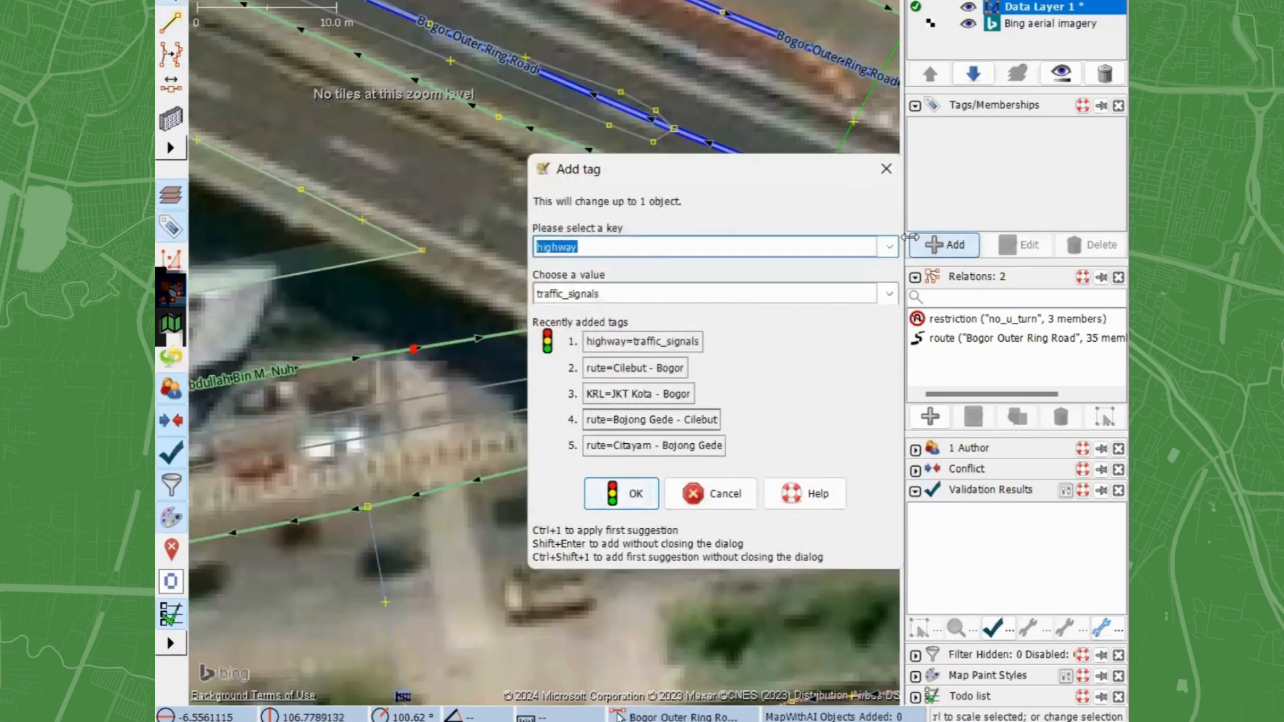
left_click(633, 502)
left_click(402, 310)
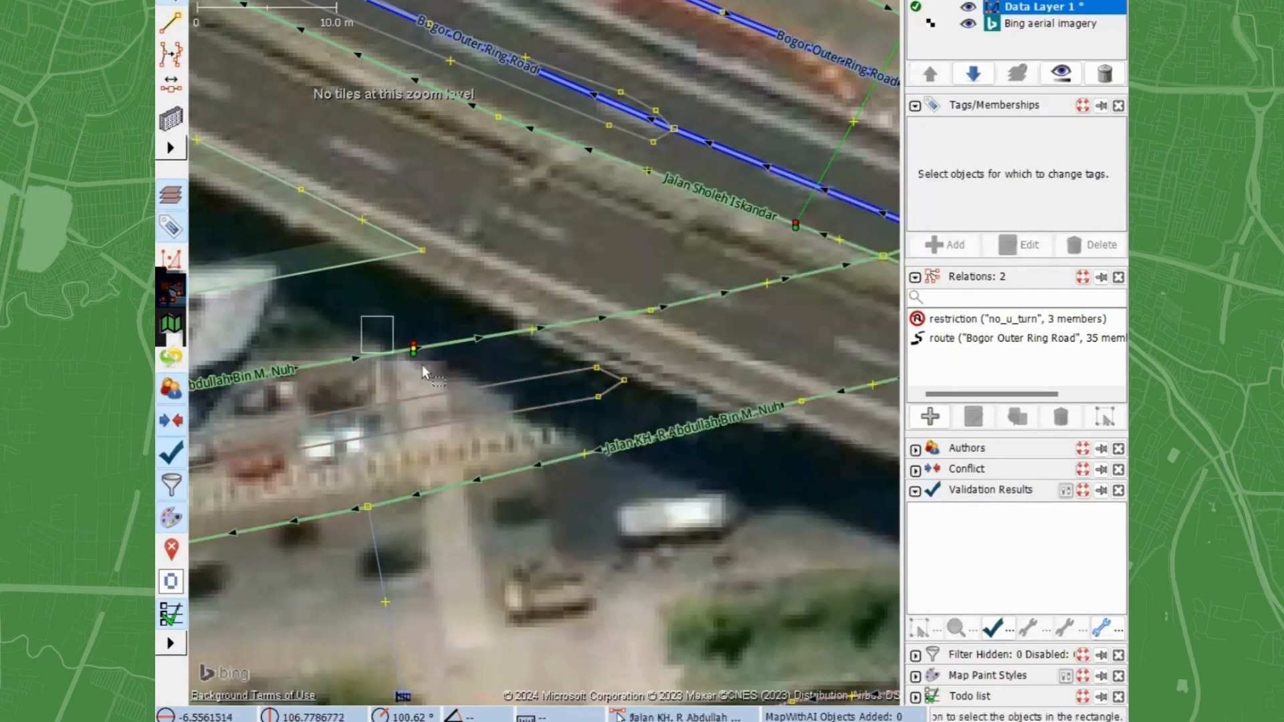
mouse_move(423, 371)
left_mouse_down()
mouse_move(452, 373)
mouse_move(418, 382)
left_mouse_up()
scroll(419, 382, "down", 2)
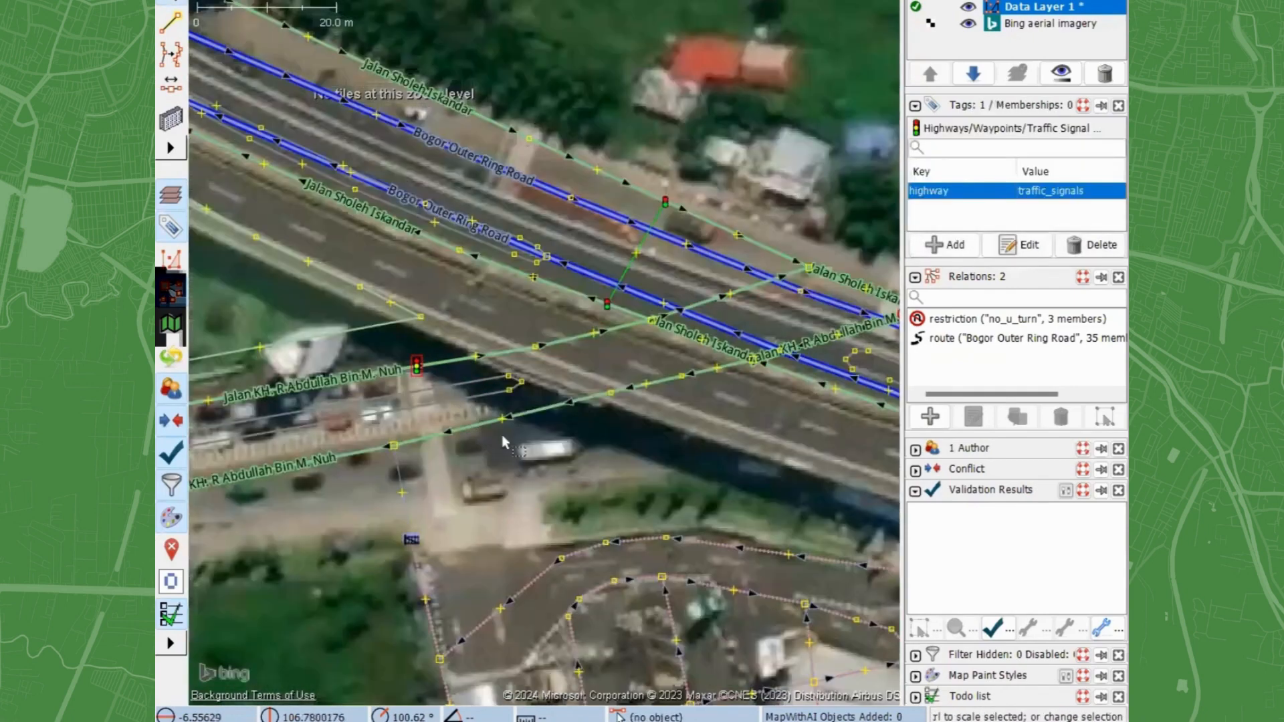
Review the incoming Jalan KH. R Abdullah Bin M. Nuh and northern Jalan Sholeh Iskandar ways in relation to their traffic signals.
scroll(408, 437, "down", 2)
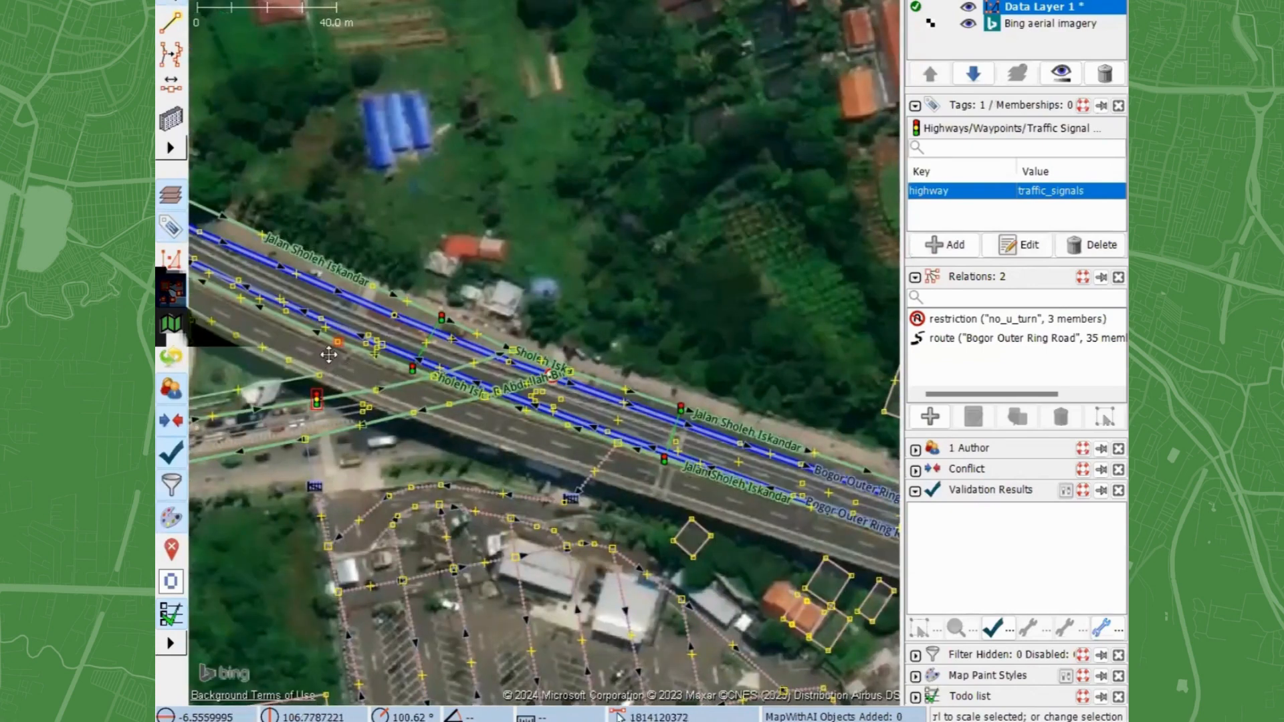
scroll(539, 444, "up", 2)
left_click(515, 459)
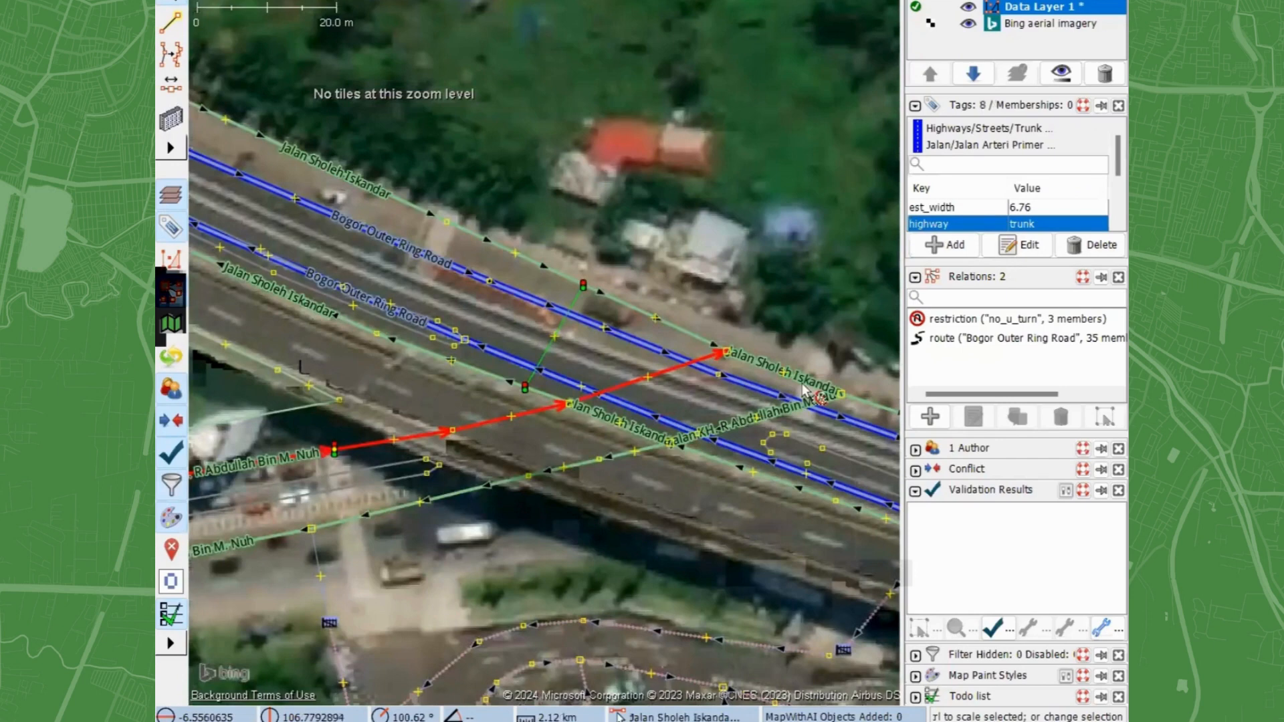
left_click(469, 231)
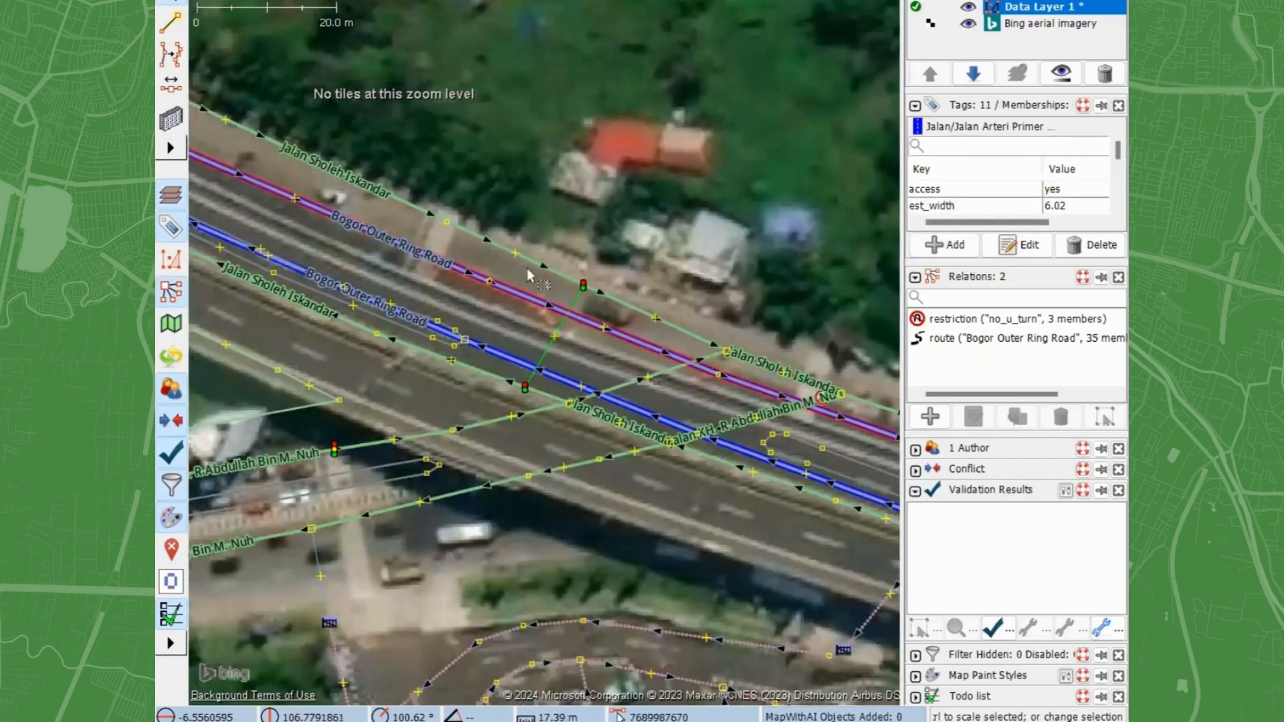
left_click(507, 479)
left_click(672, 326)
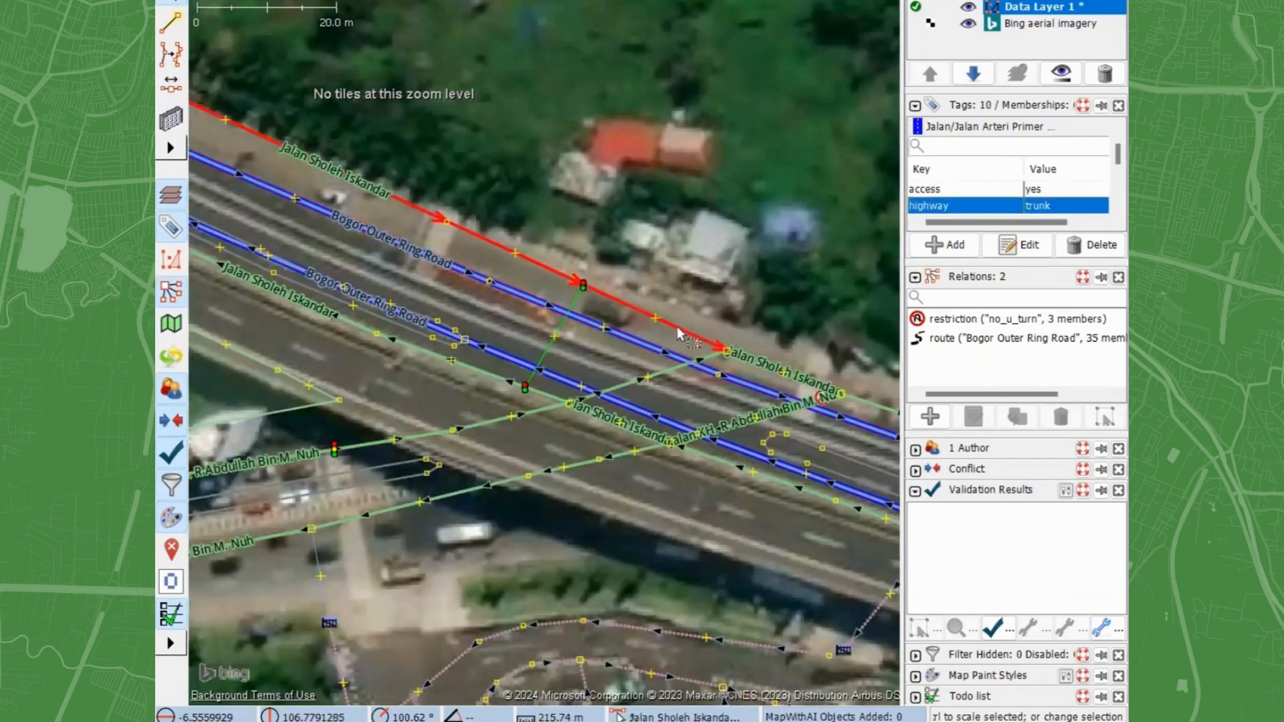
Shift the existing node on northern Jalan Sholeh Iskandar slightly west along the road, at the pale strip before the intersection.
left_click(786, 373)
scroll(528, 223, "up", 2)
left_click(574, 248)
left_click_drag(575, 248, 725, 297)
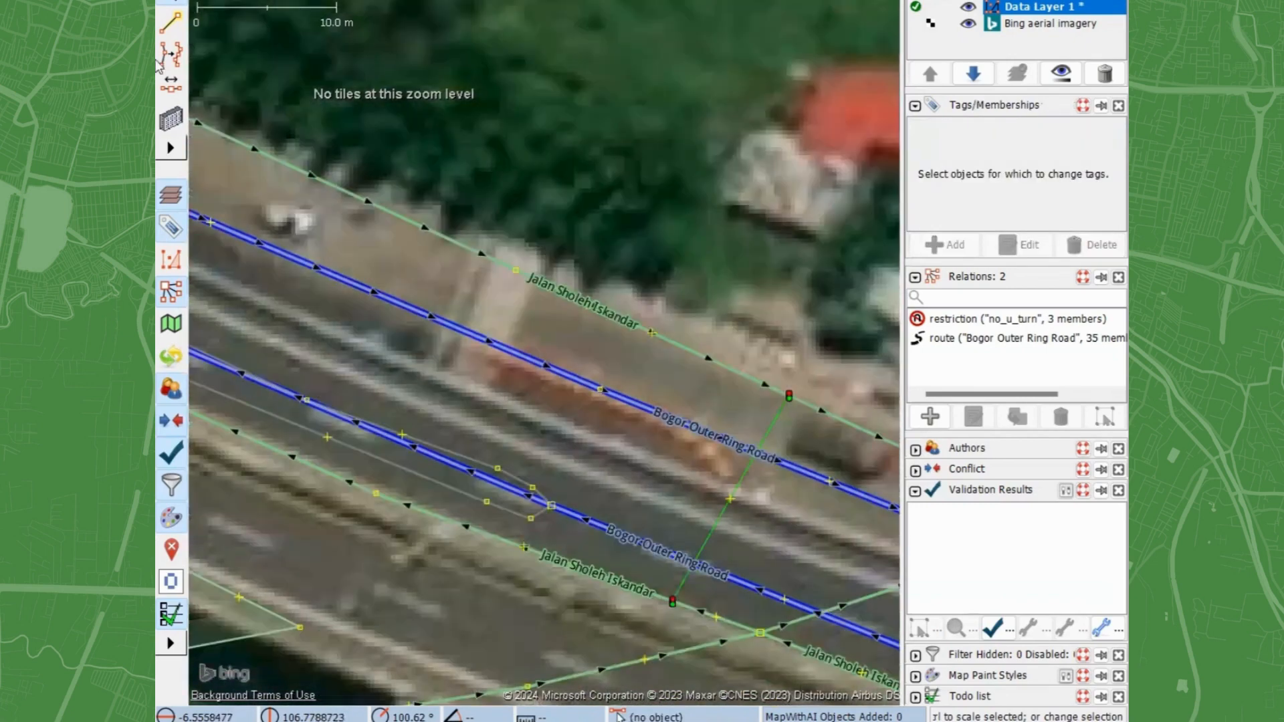
left_click(173, 22)
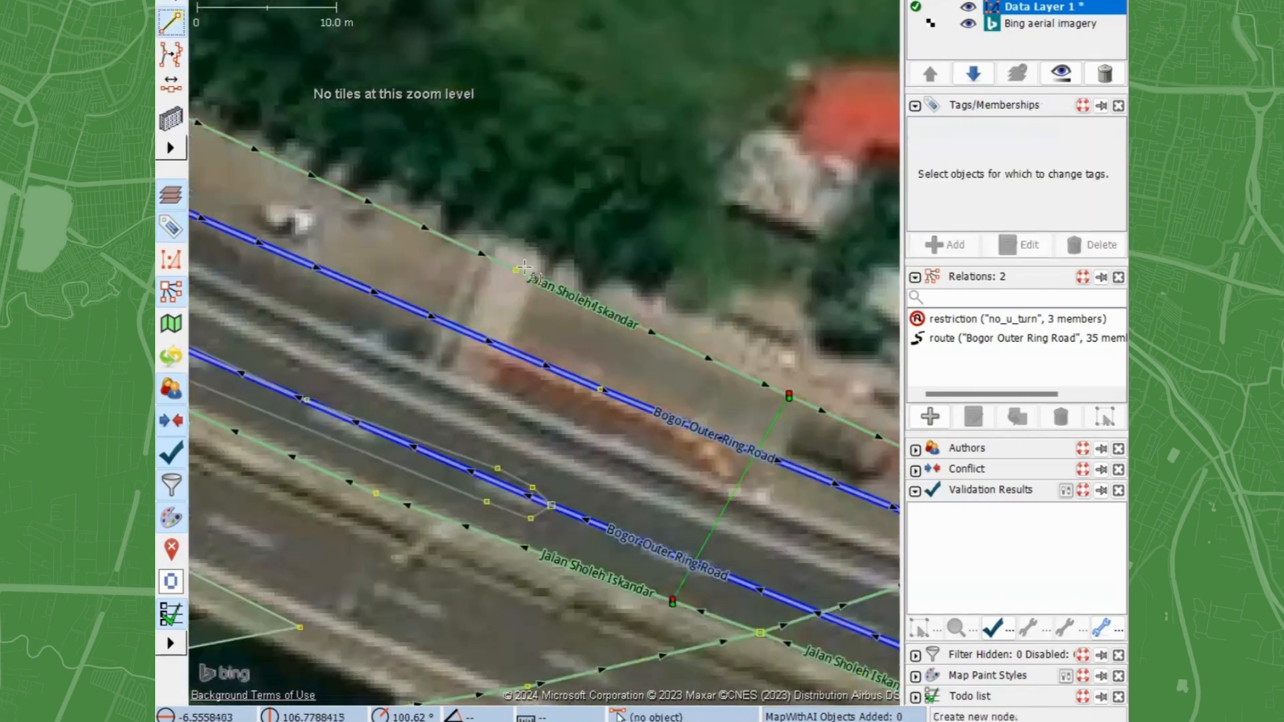
key("s")
mouse_move(516, 271)
left_mouse_down()
mouse_move(322, 188)
mouse_move(528, 278)
mouse_move(510, 271)
left_mouse_up()
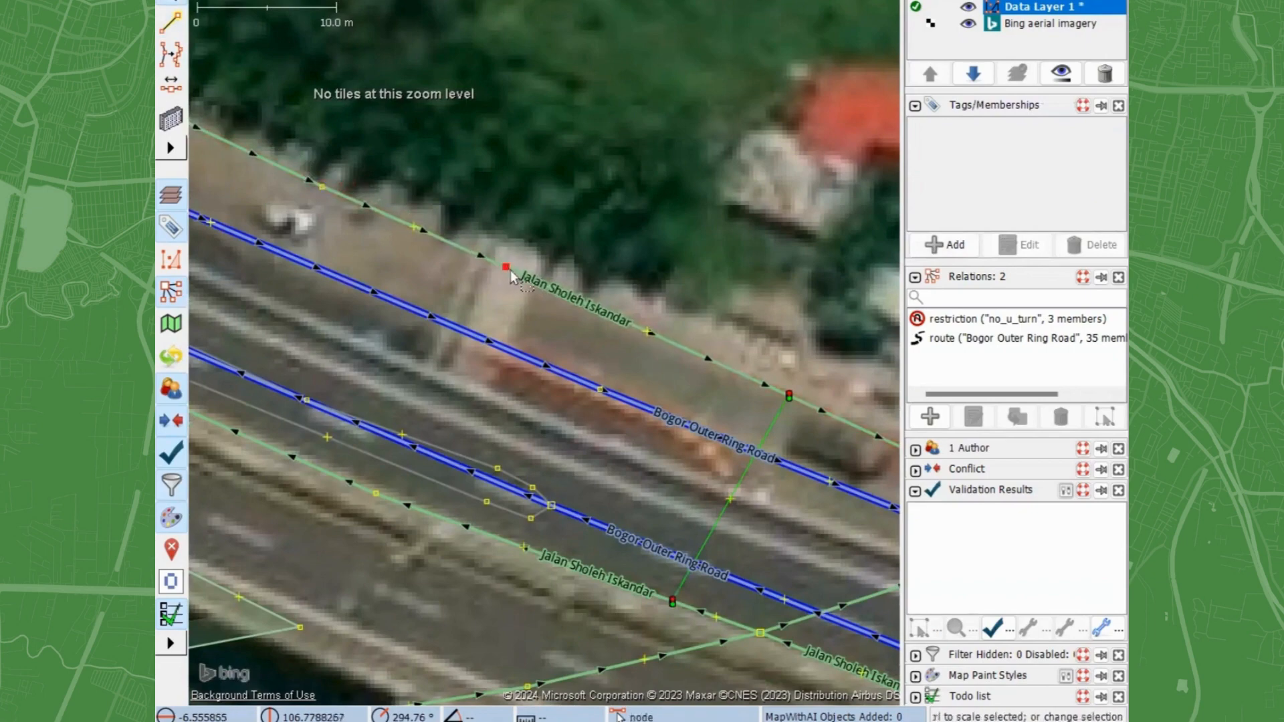
Tag the repositioned node on northern Jalan Sholeh Iskandar as highway=traffic_signals.
left_click(942, 247)
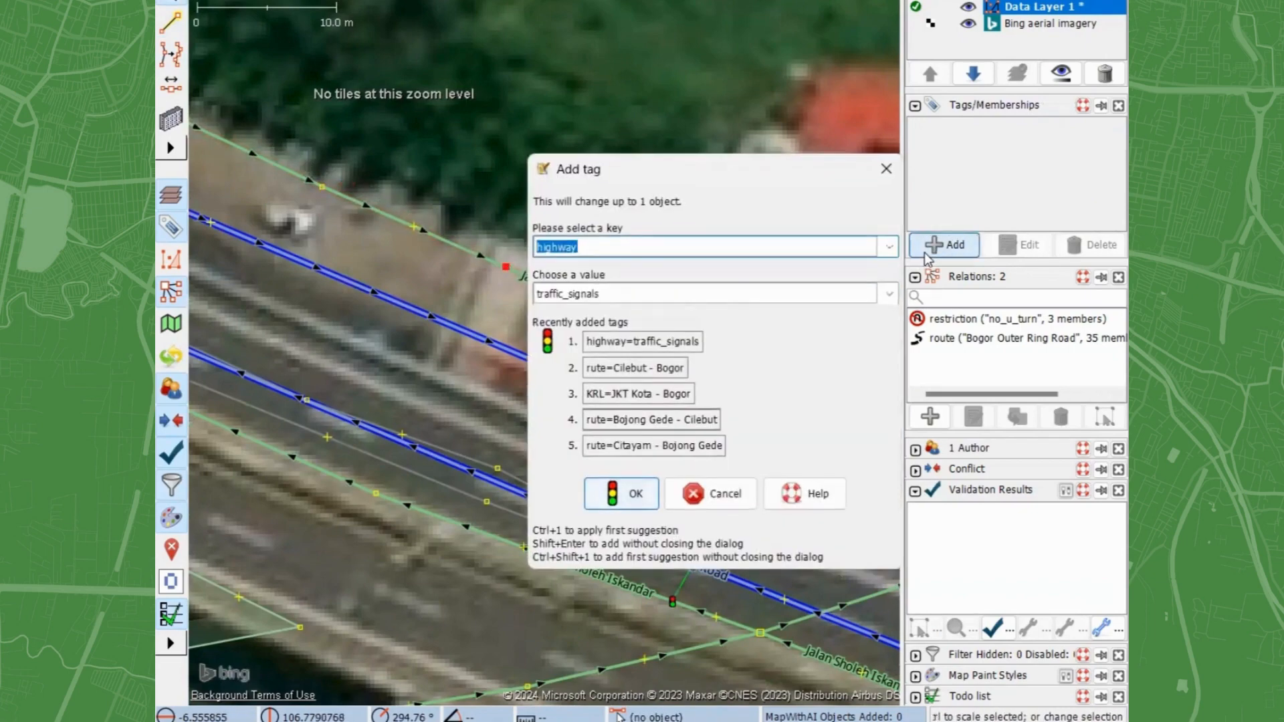
left_click(634, 496)
left_click(569, 234)
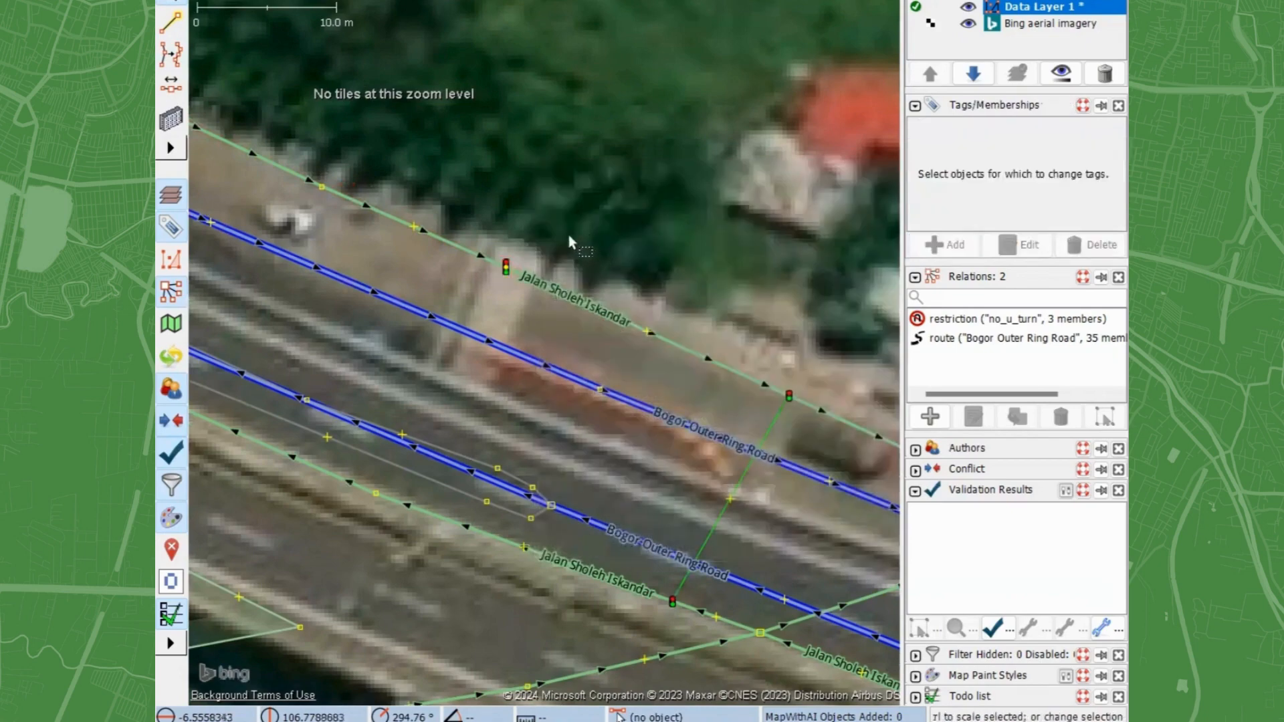
Review the signal node on northern Jalan Sholeh Iskandar in relation to the outgoing Jalan KH. R Abdullah Bin M. Nuh.
left_click_drag(568, 235, 365, 254)
scroll(487, 234, "down", 2)
left_click(458, 247)
left_click(362, 241)
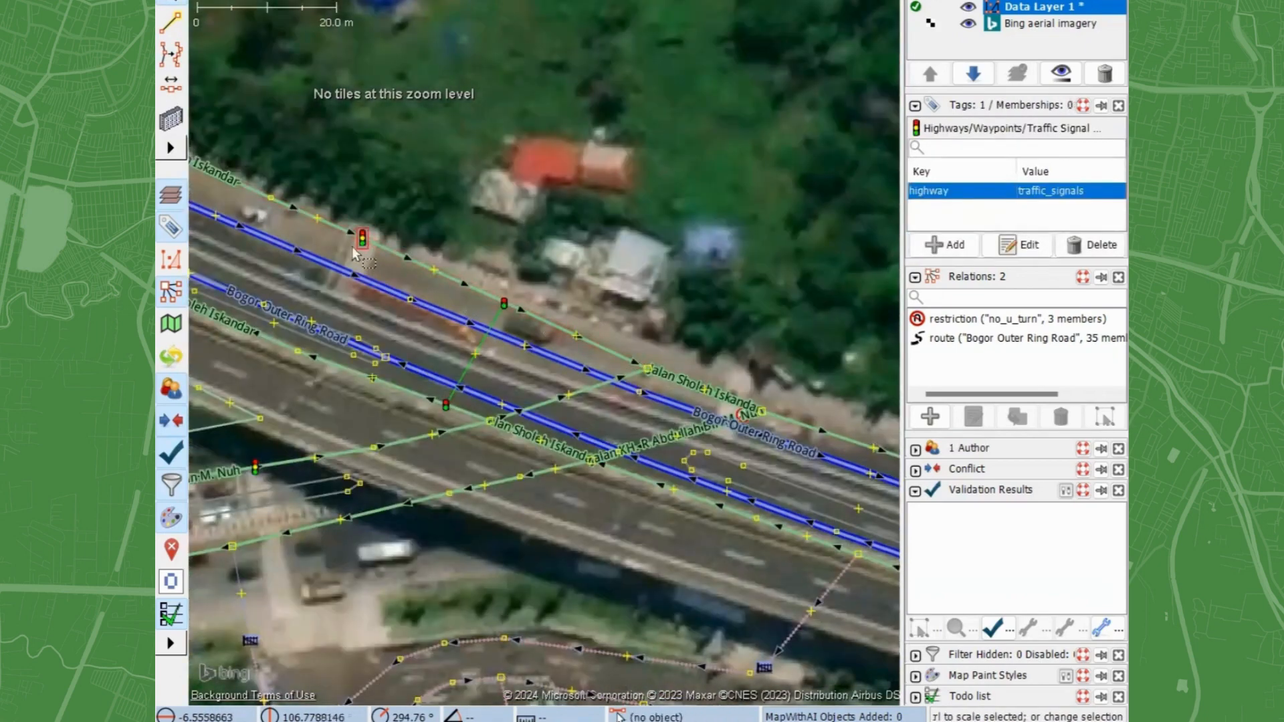
left_click(408, 510)
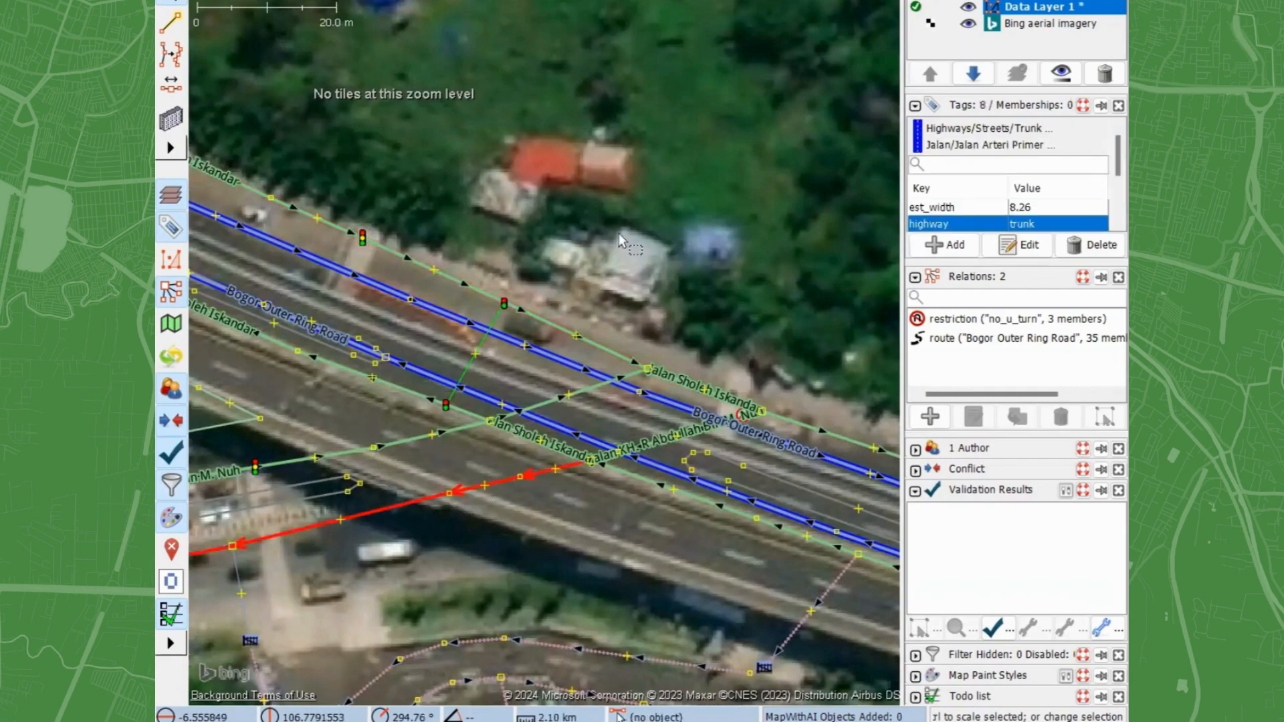
left_click_drag(511, 256, 606, 276)
scroll(464, 251, "up", 2)
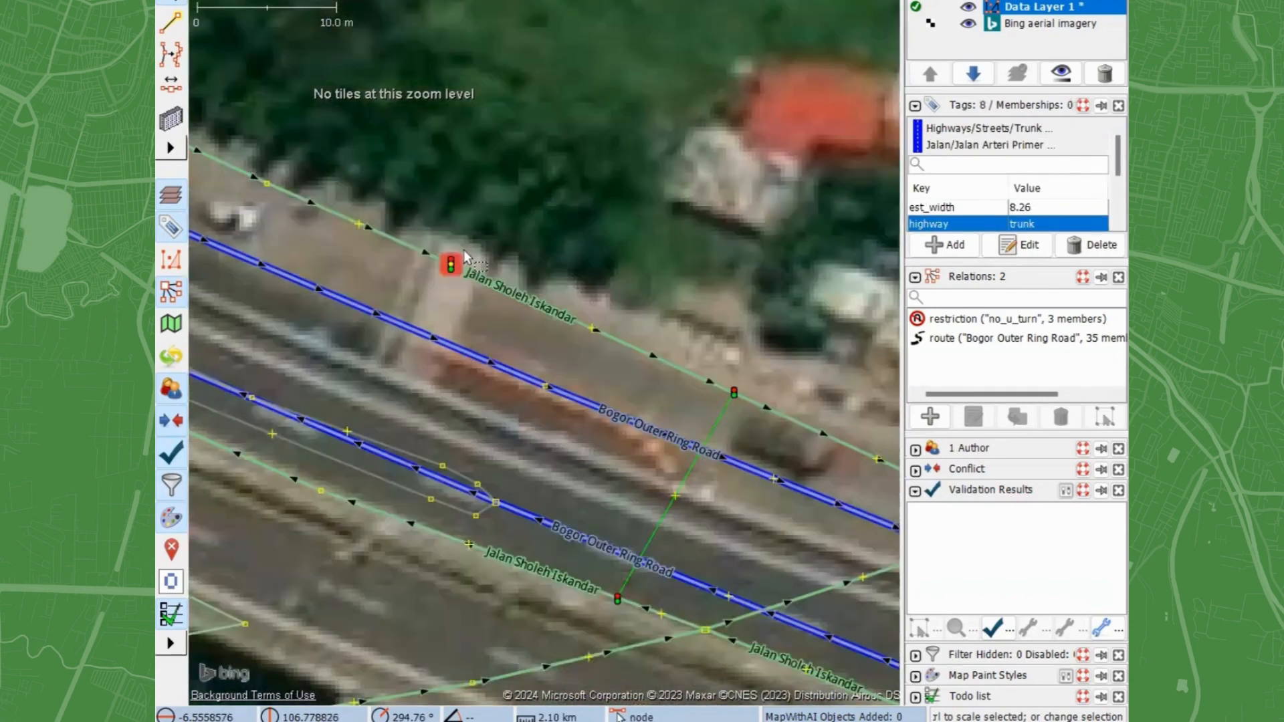
left_click_drag(411, 199, 493, 305)
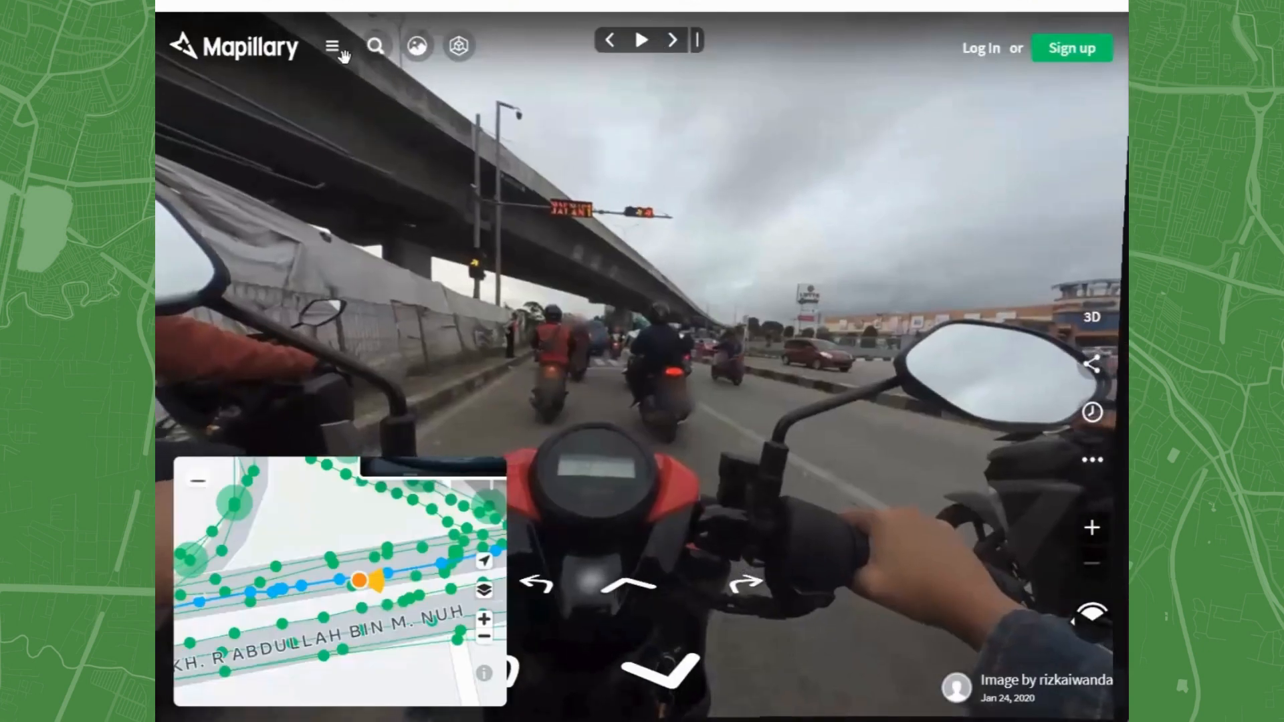
In Mapillary, open a street-level image on the northern Jalan Sholeh Iskandar beside the elevated road.
left_click_drag(404, 500, 338, 593)
left_click_drag(359, 535, 335, 585)
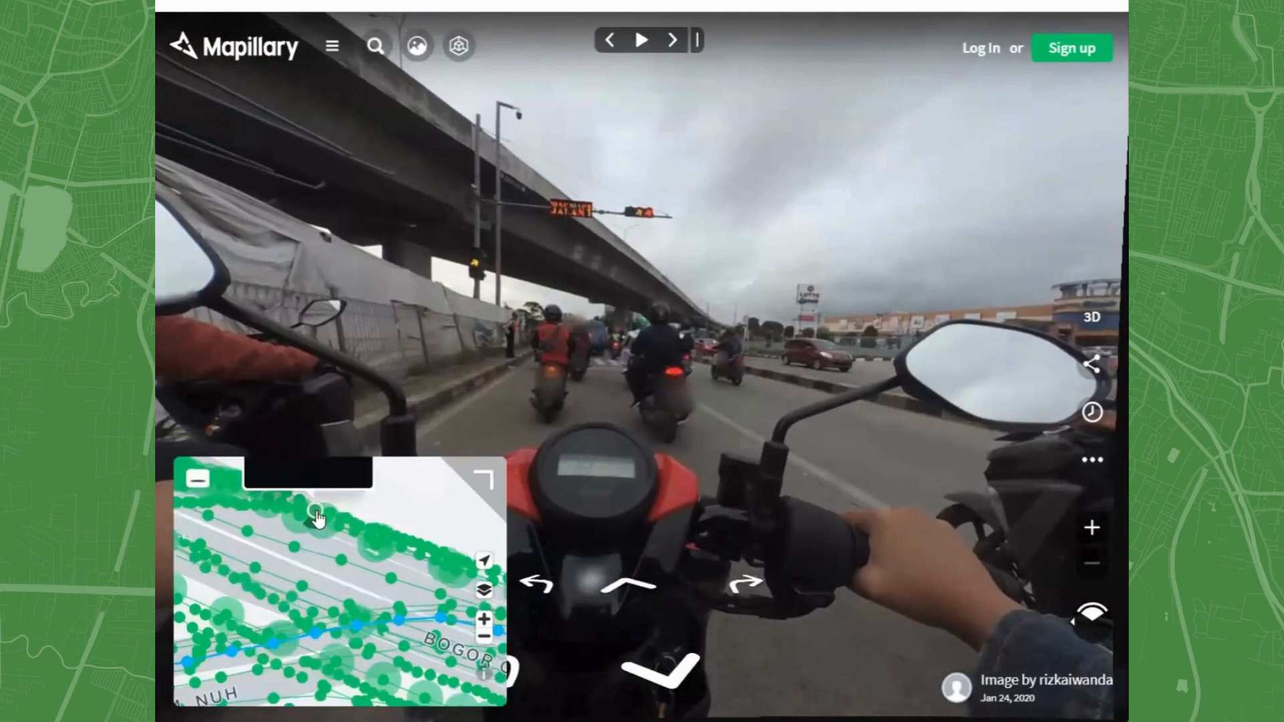
left_click(317, 513)
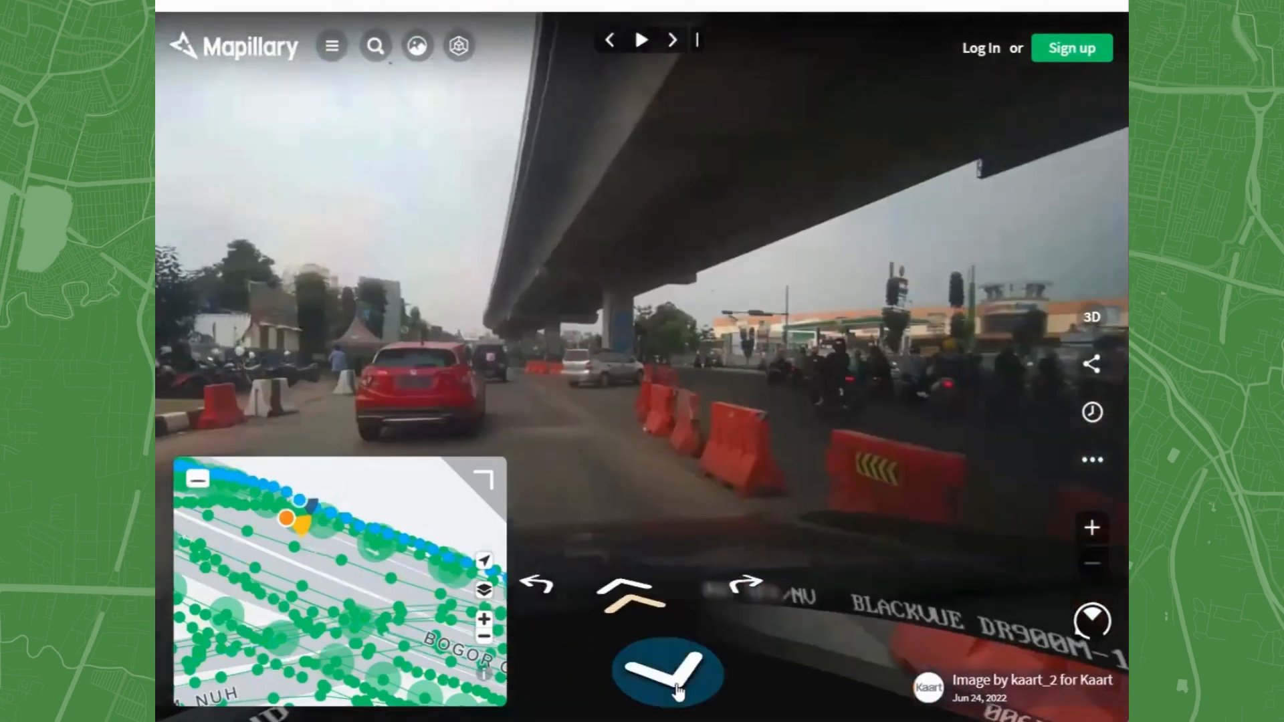
Step back through the northern Jalan Sholeh Iskandar images and examine the traffic signals before the zebra crossing.
left_click(678, 690)
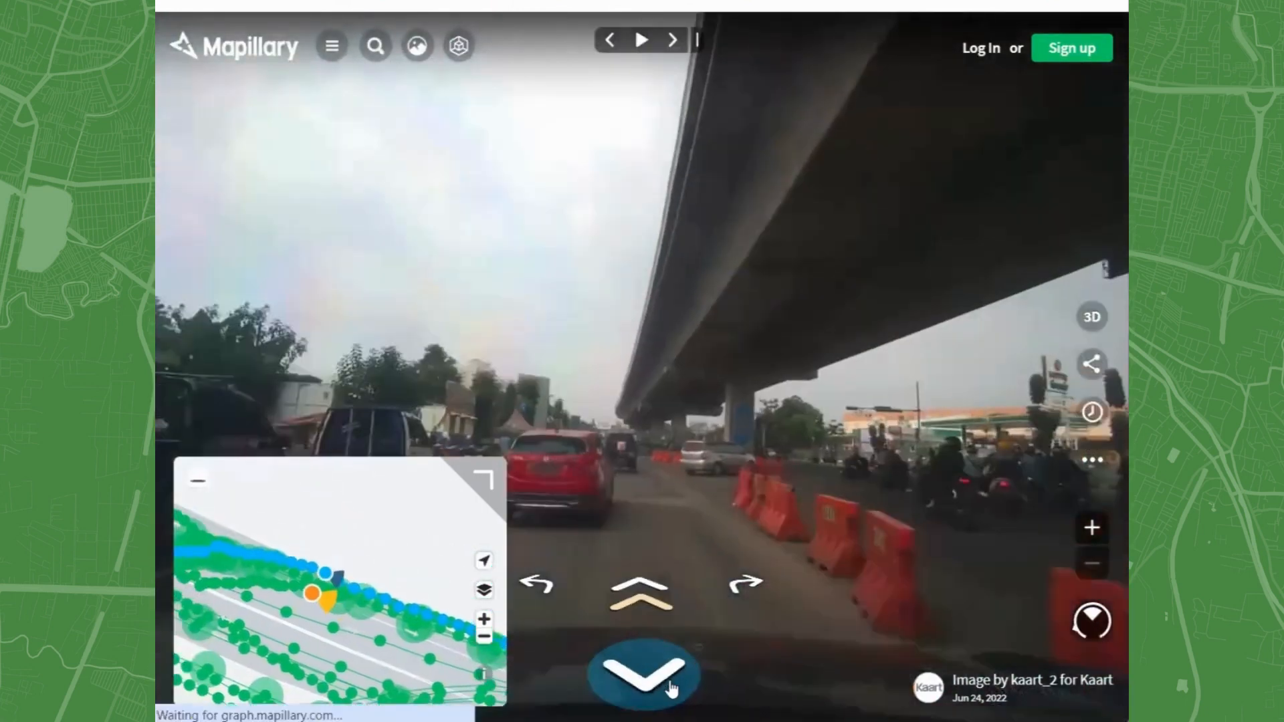
left_click(663, 687)
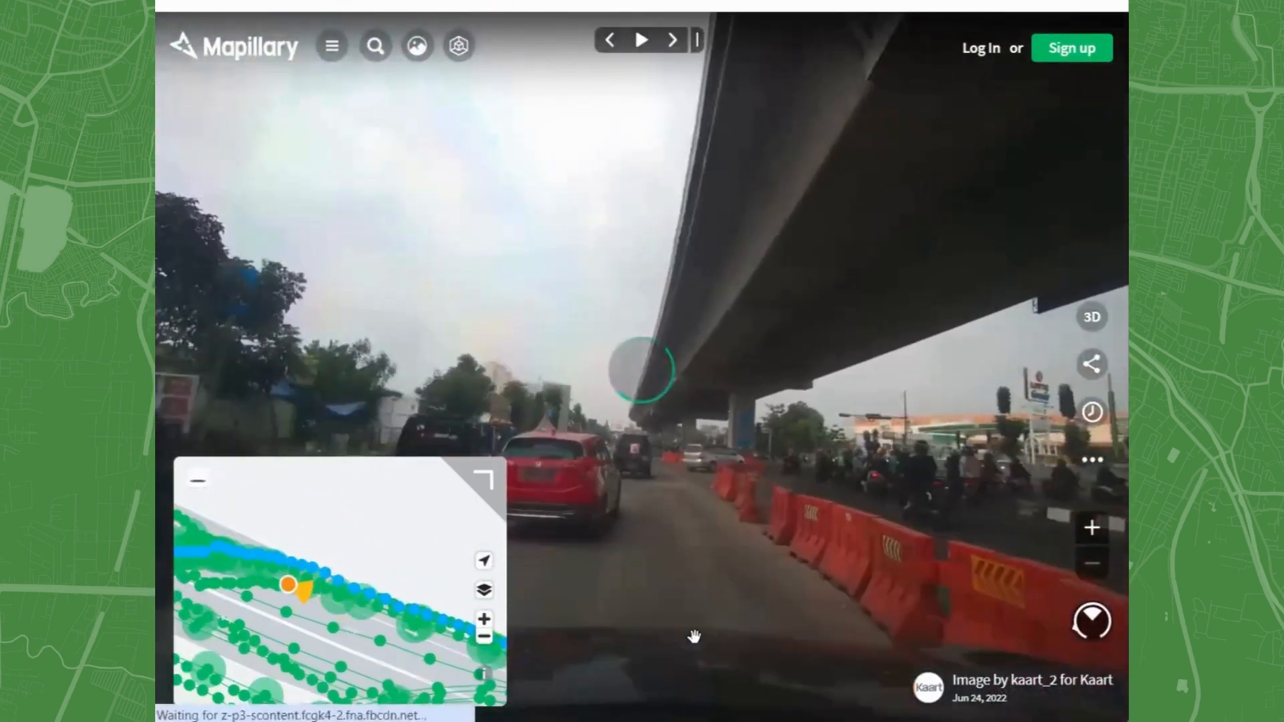
left_click(659, 688)
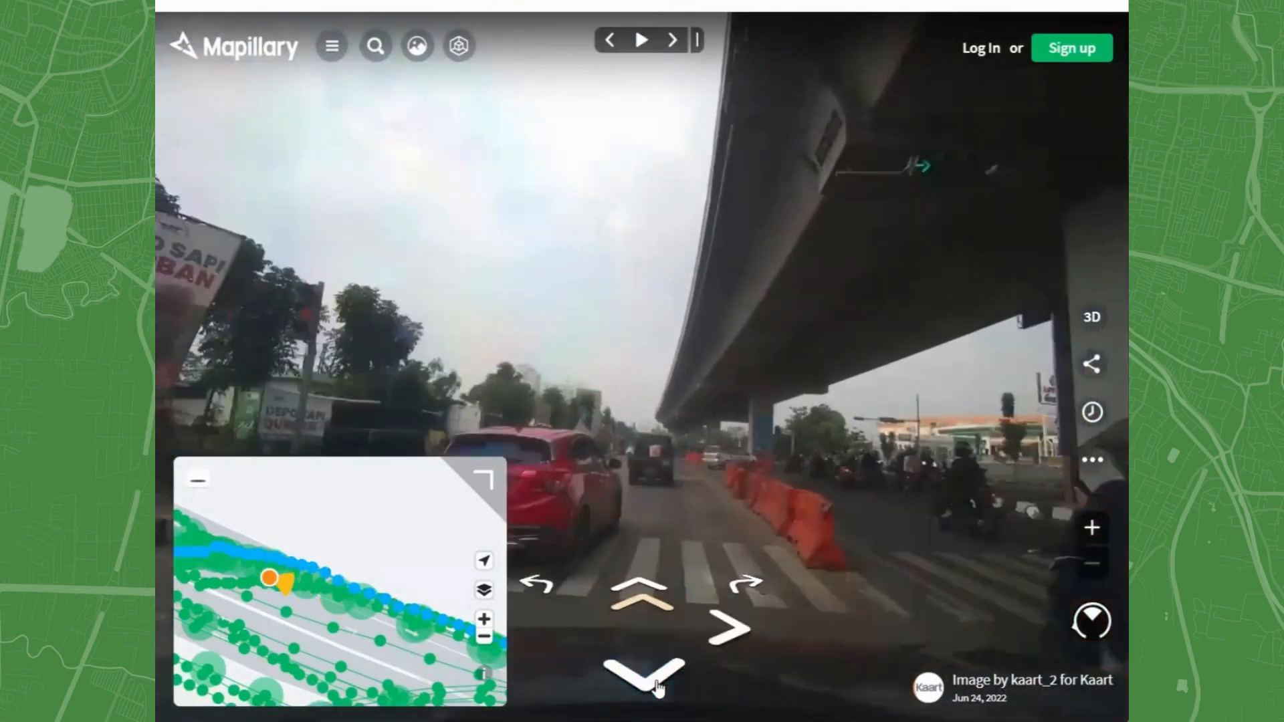
left_click(660, 688)
left_click(659, 688)
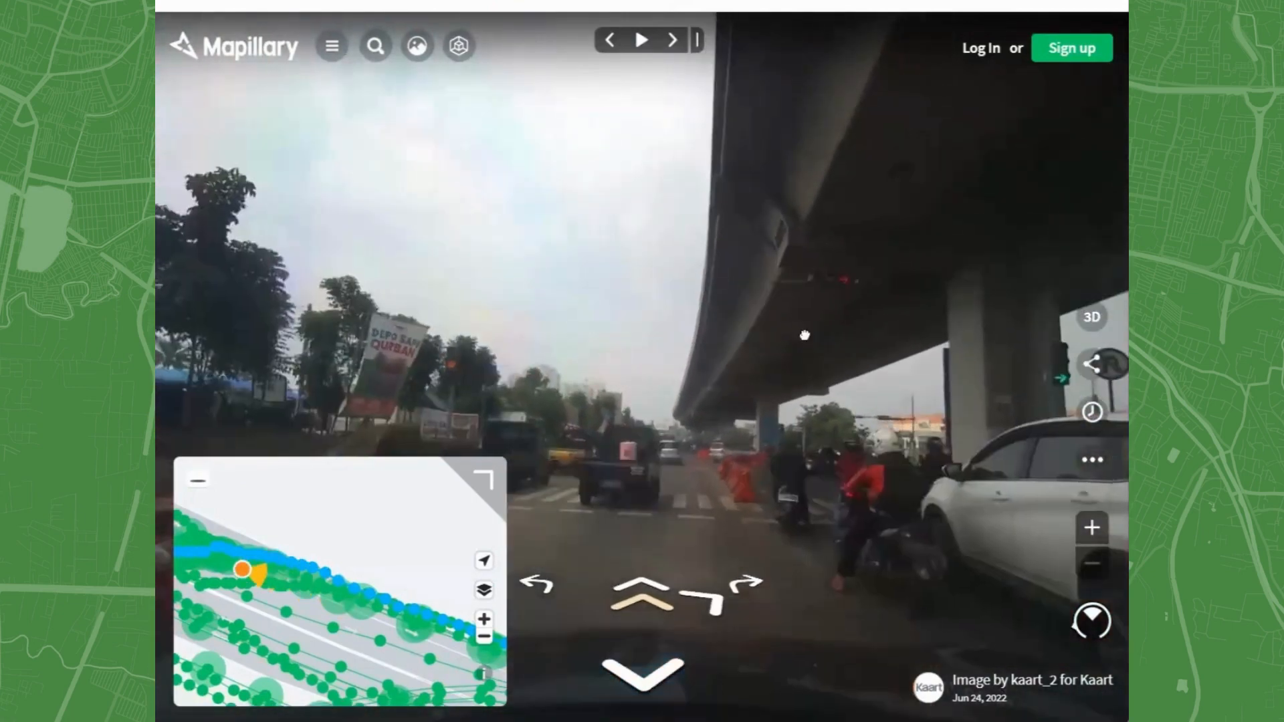
left_click_drag(803, 335, 718, 285)
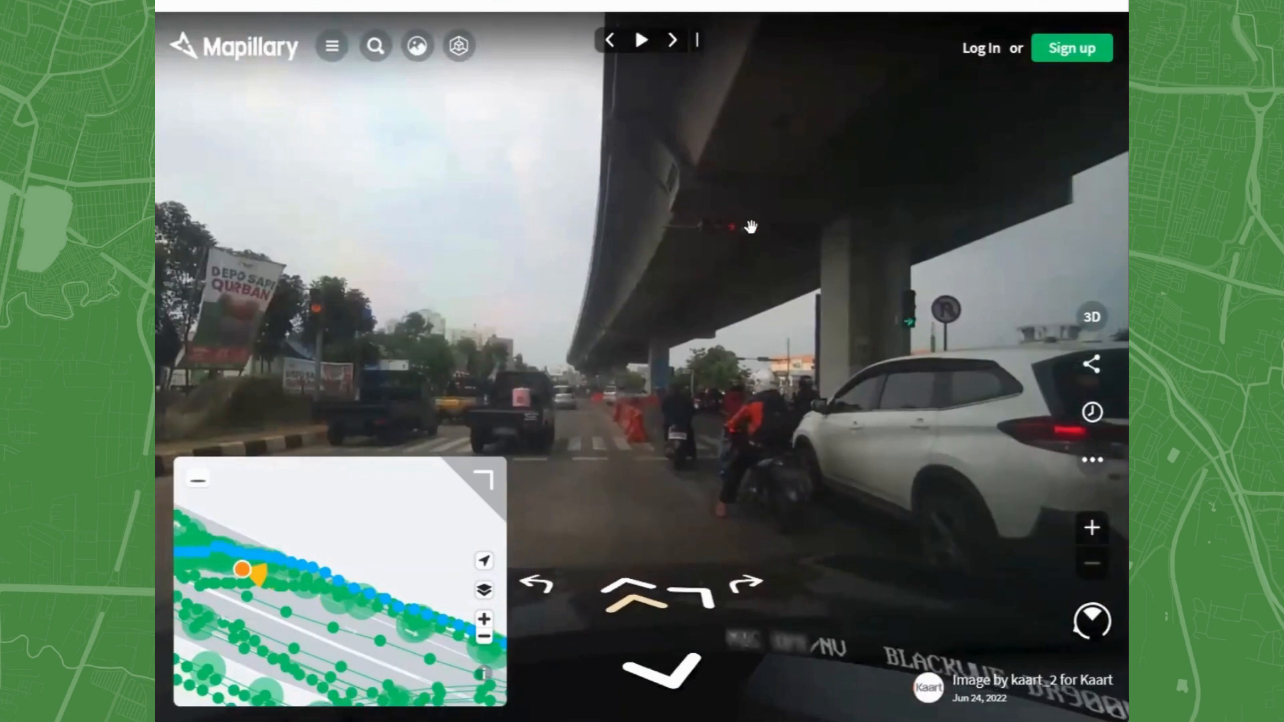
Back in JOSM, inspect the incoming southern Jalan Sholeh Iskandar way east of the intersection.
left_click(772, 720)
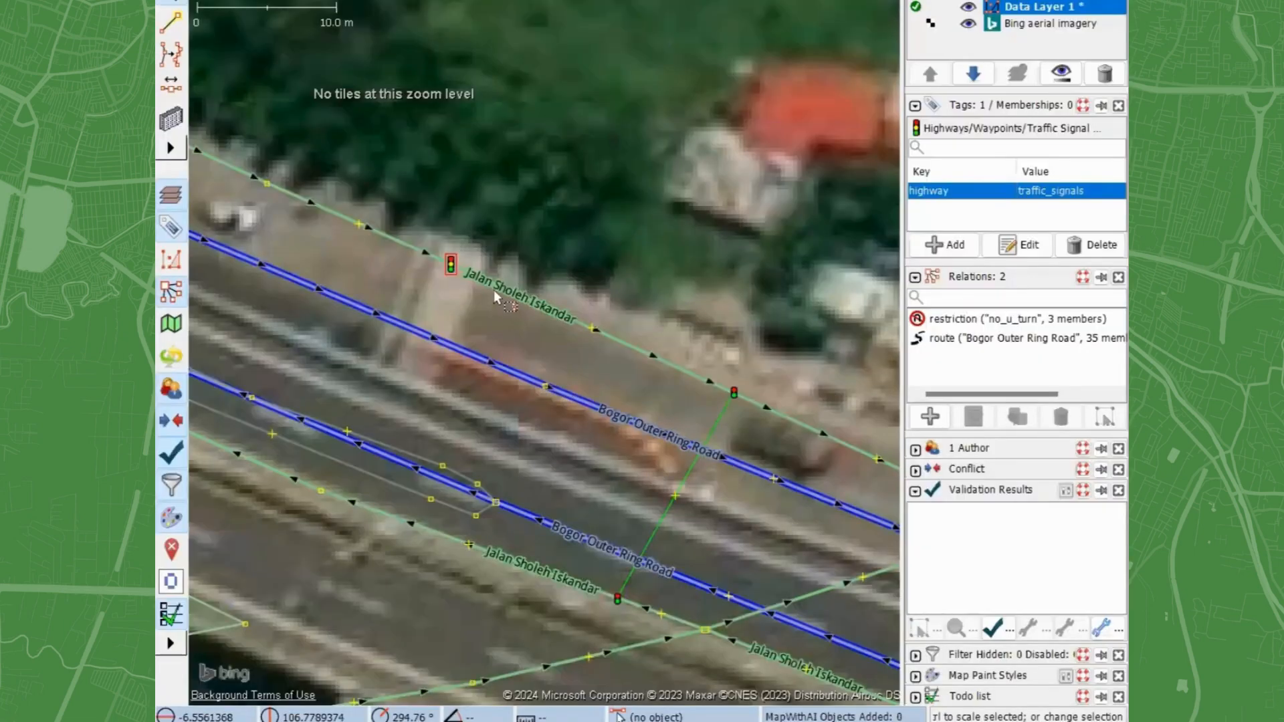
scroll(470, 275, "down", 2)
scroll(491, 242, "down", 2)
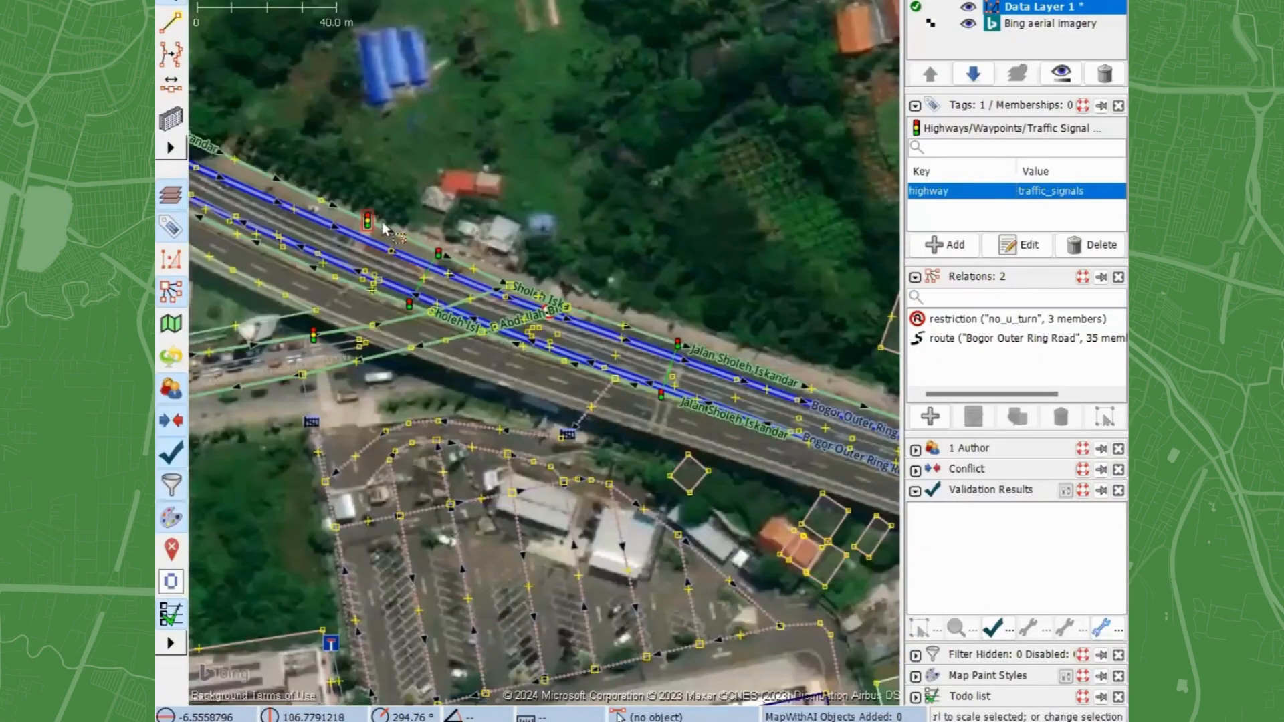
scroll(718, 420, "up", 2)
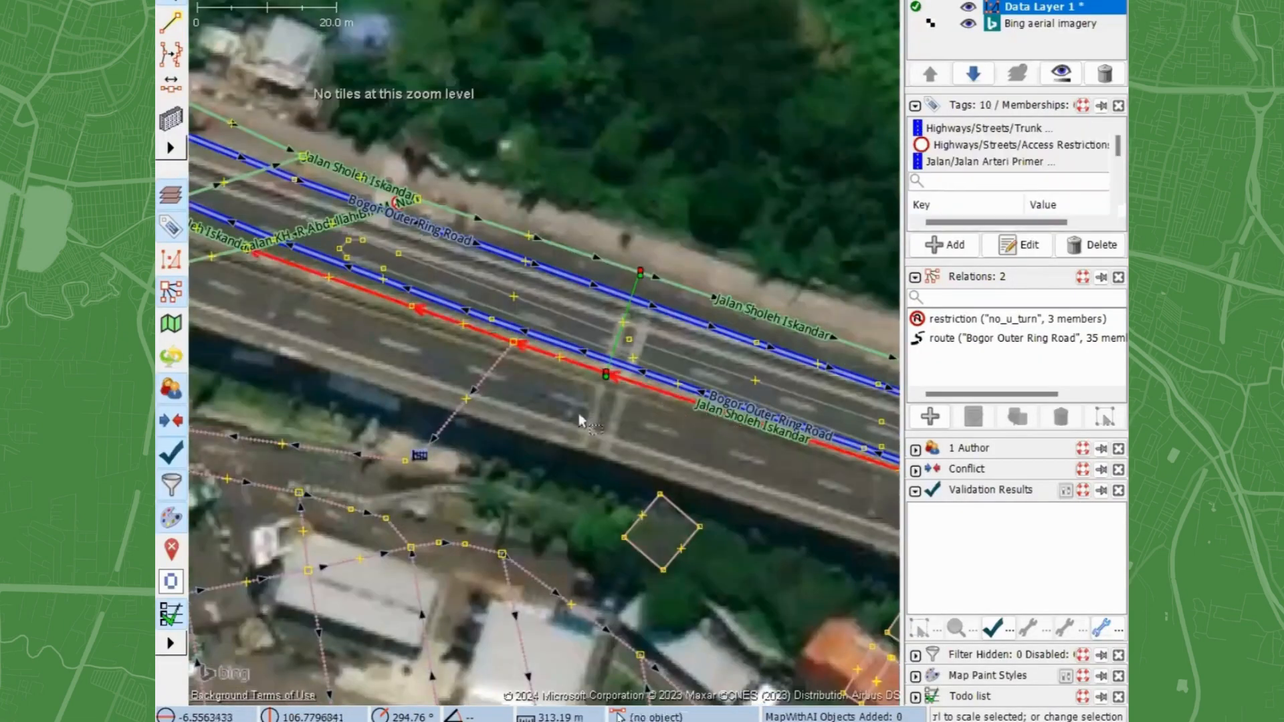
left_click(716, 416)
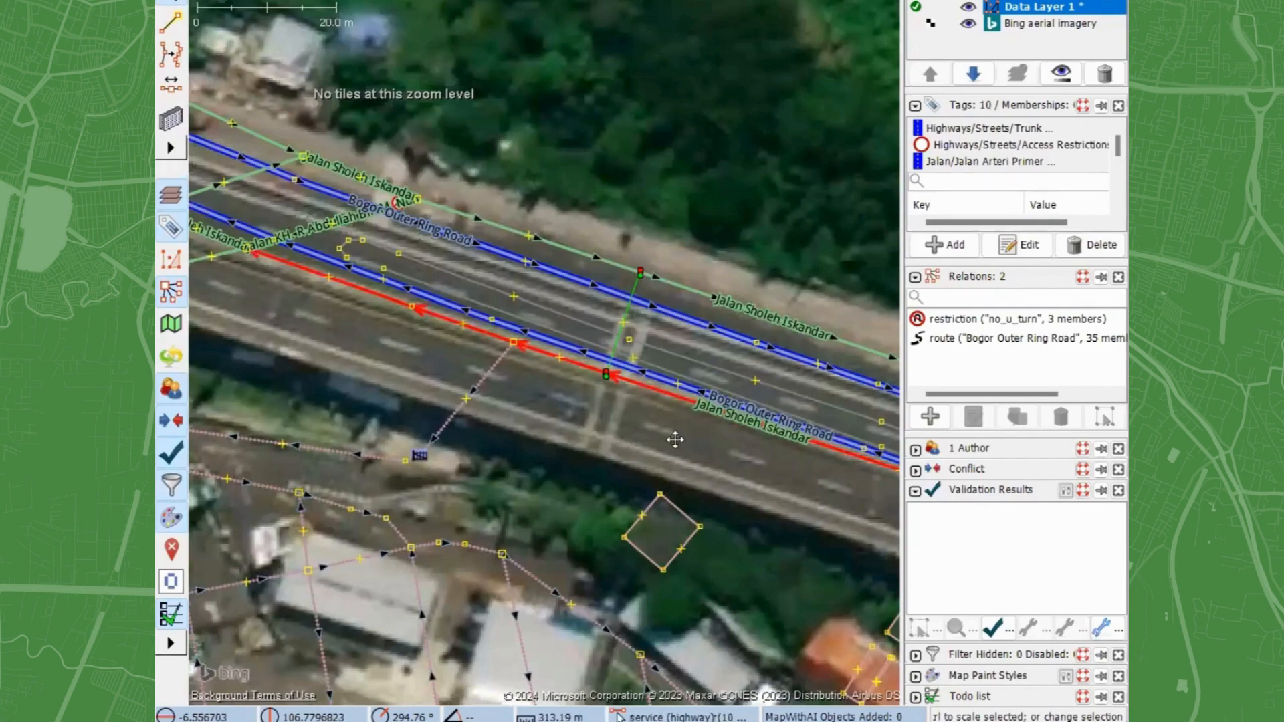
left_click_drag(676, 439, 833, 424)
In Mapillary, open and enlarge a street-level image on the southern Jalan Sholeh Iskandar east of the intersection.
left_click_drag(529, 360, 541, 371)
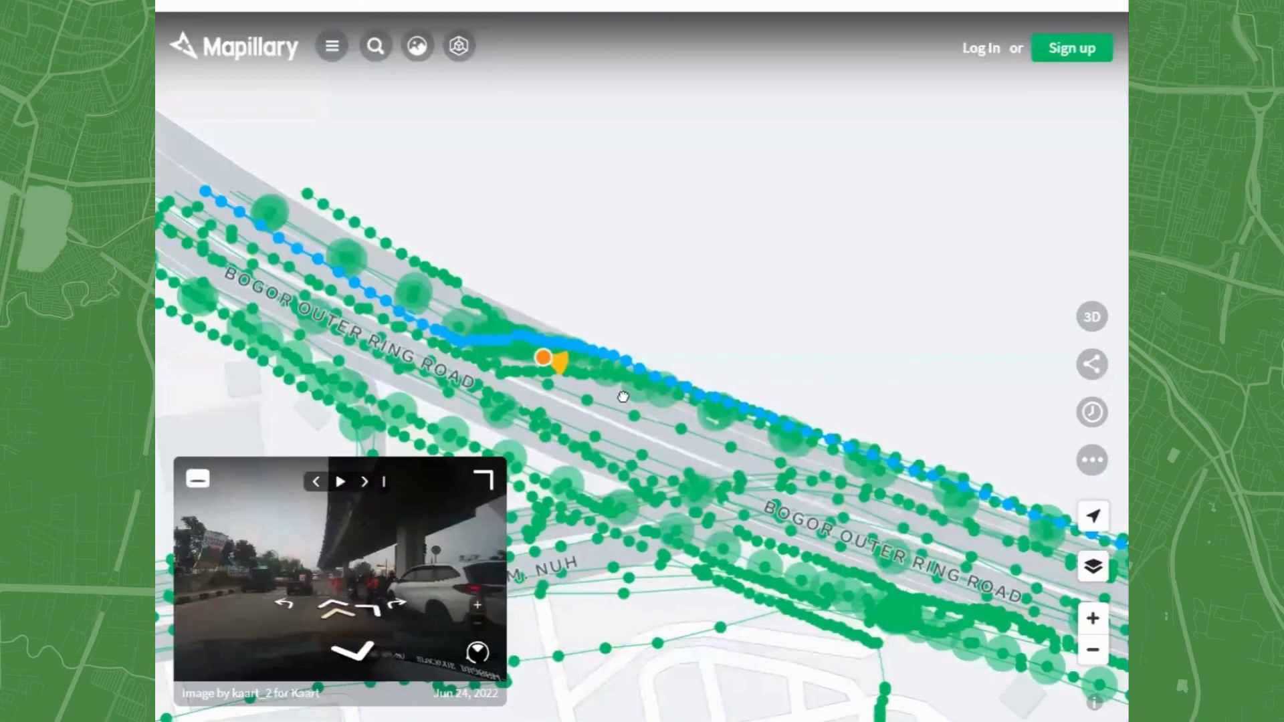
left_click_drag(623, 397, 535, 329)
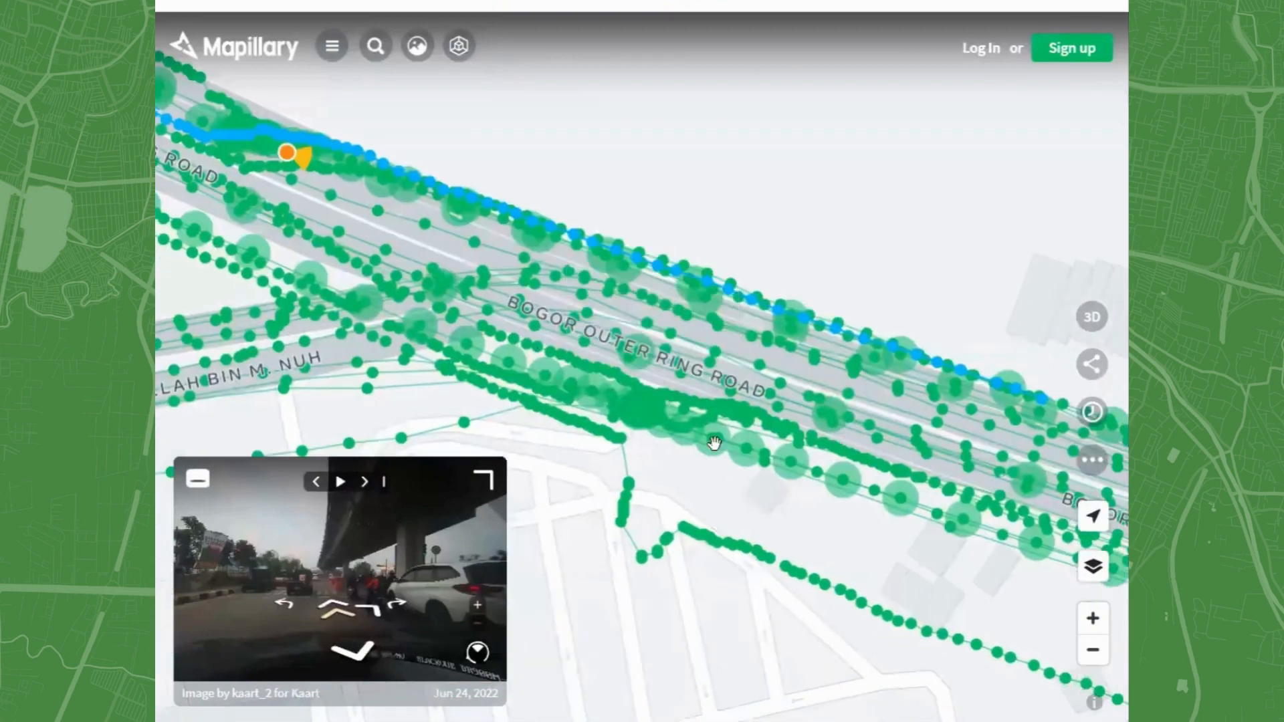
scroll(696, 421, "down", 2)
scroll(788, 395, "up", 3)
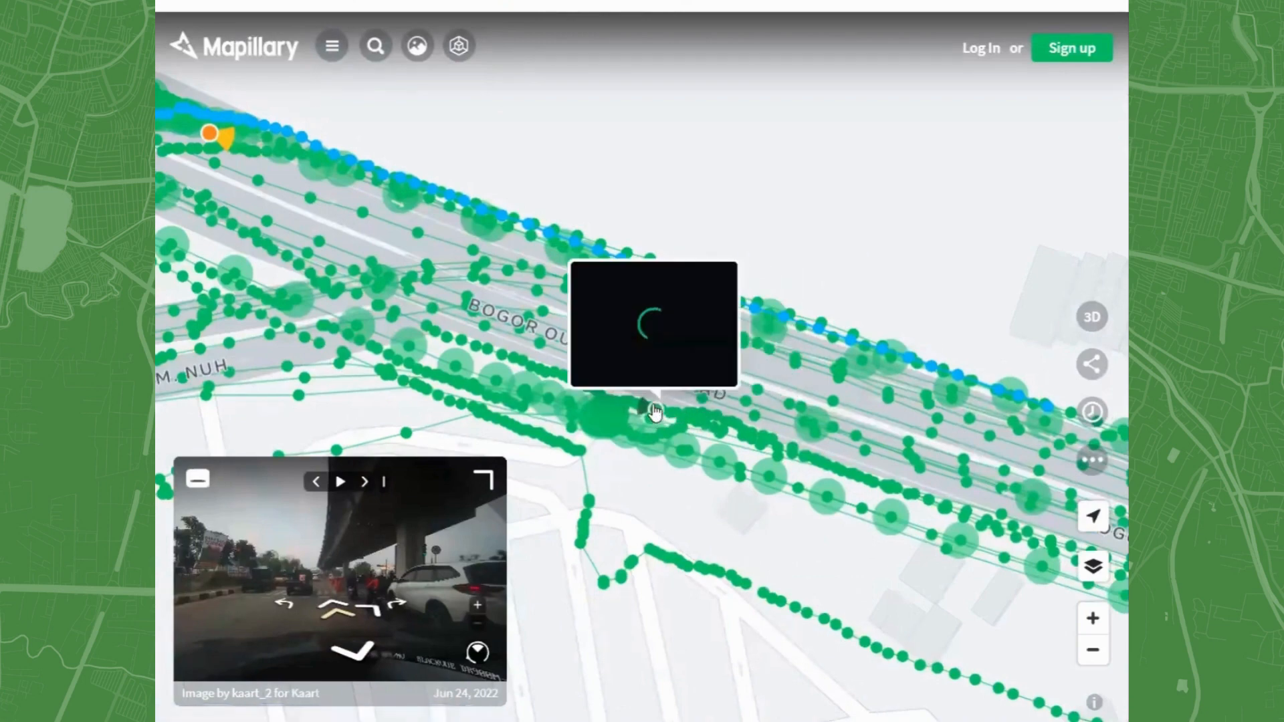
left_click(652, 411)
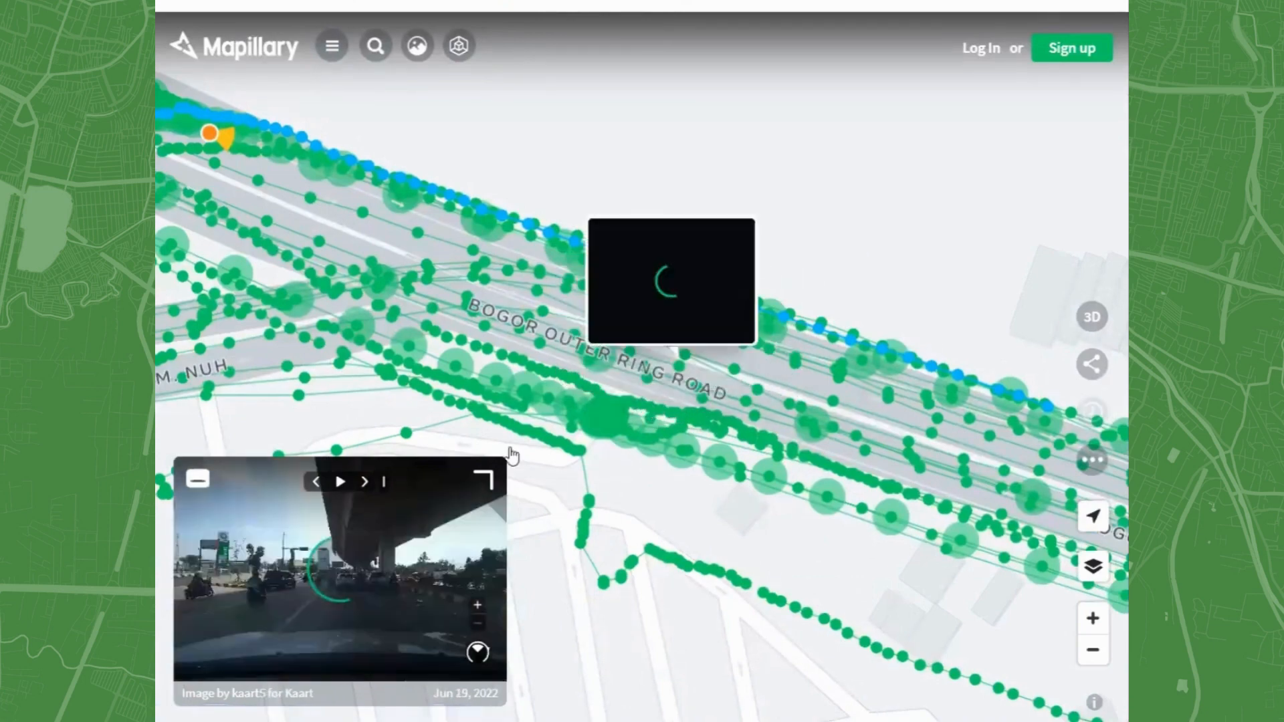
left_click(484, 480)
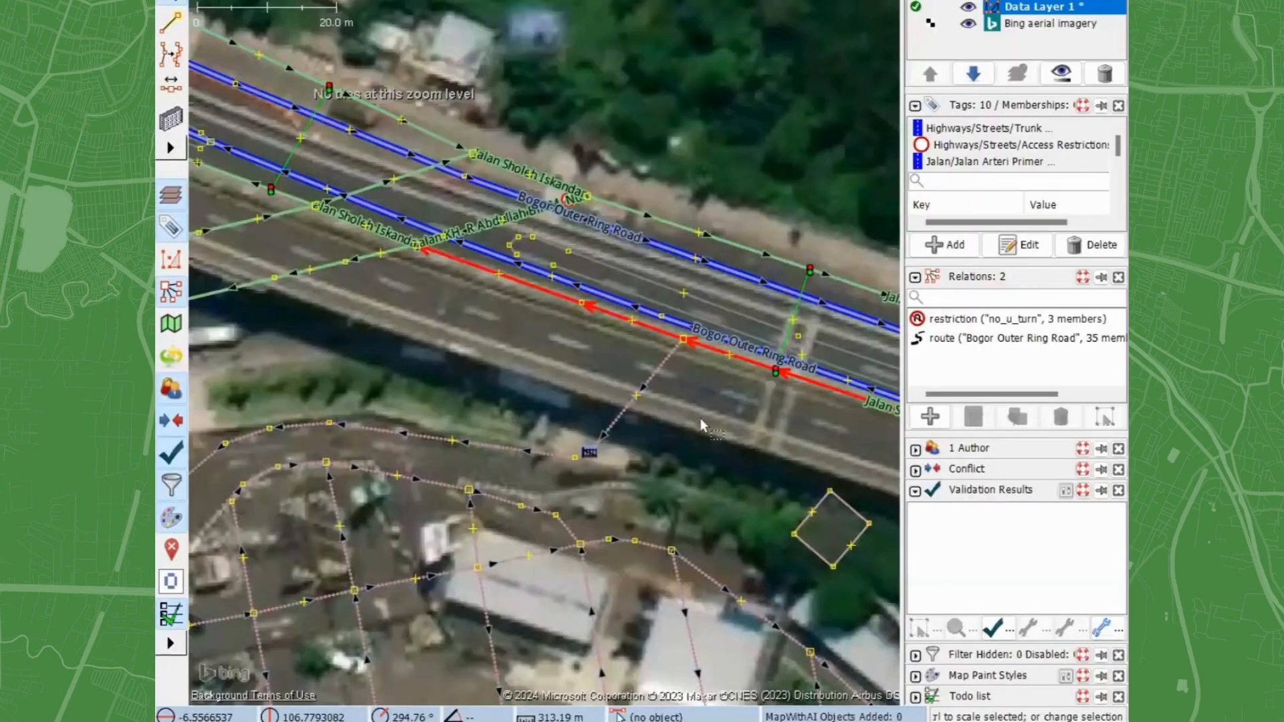
Back in JOSM, add a node to southern Jalan Sholeh Iskandar between the parking service road junction and the intersection.
left_click(700, 418)
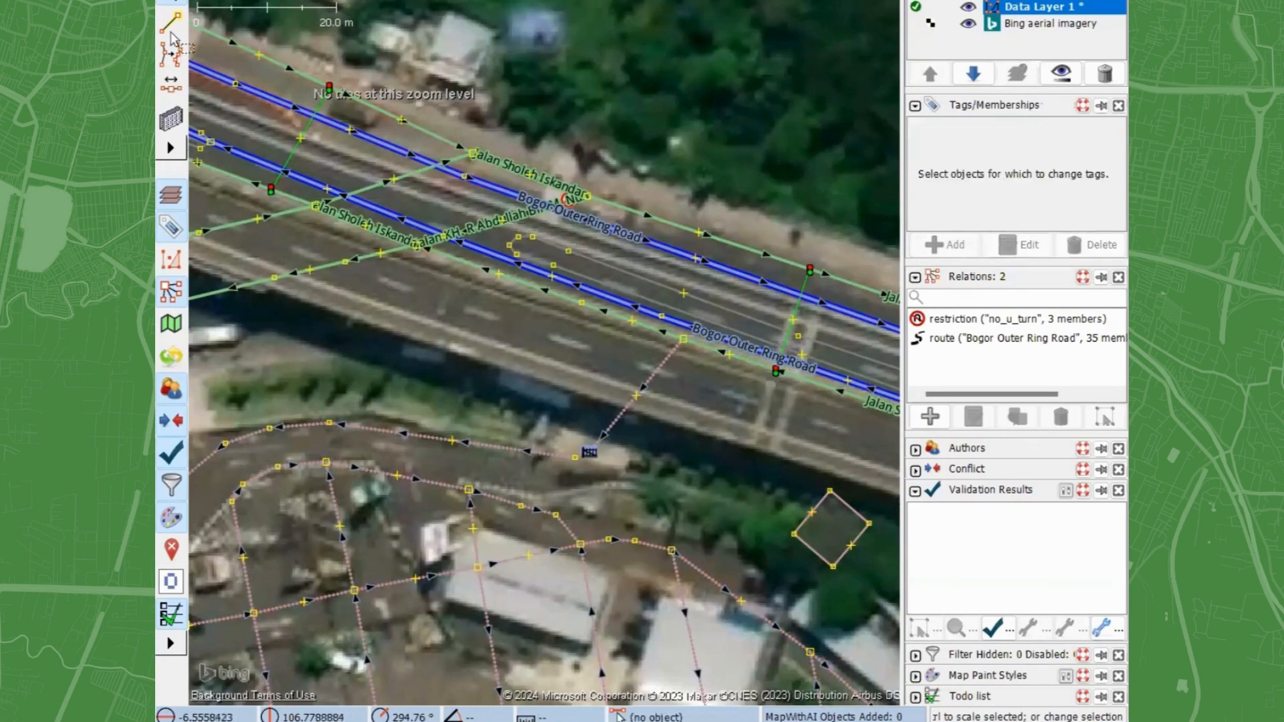
key("a")
left_click(596, 316)
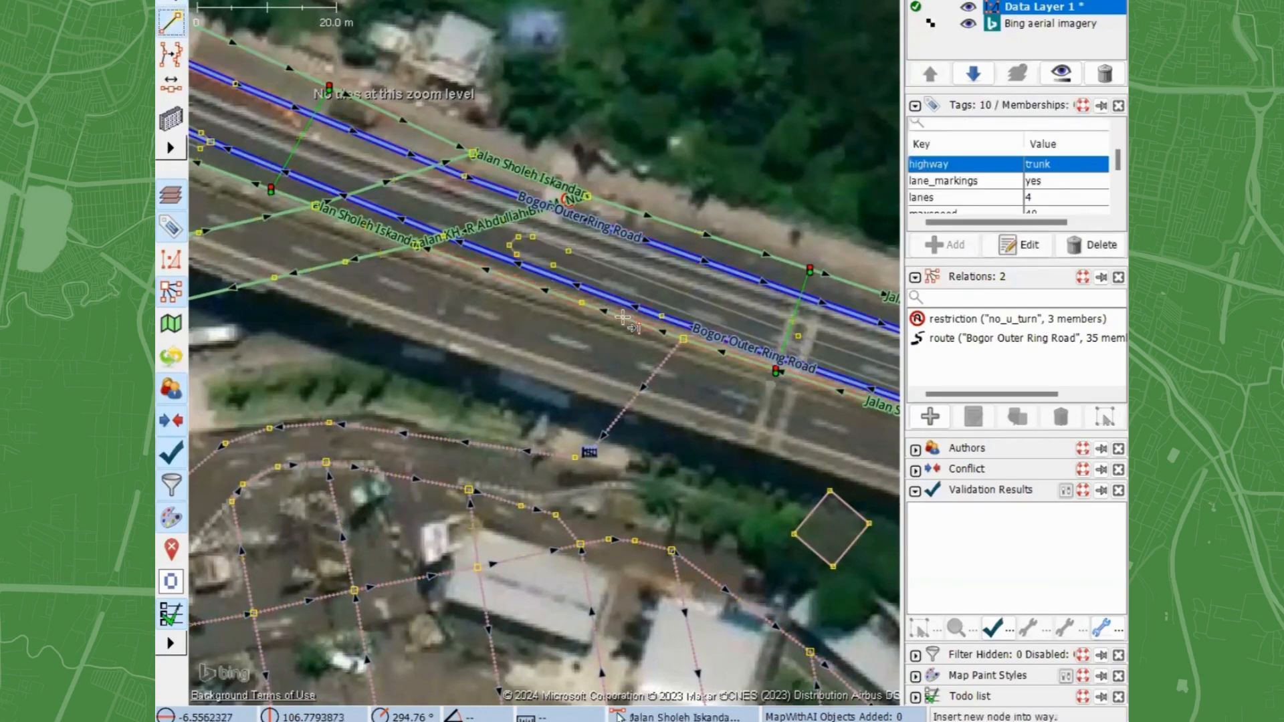
key("Escape")
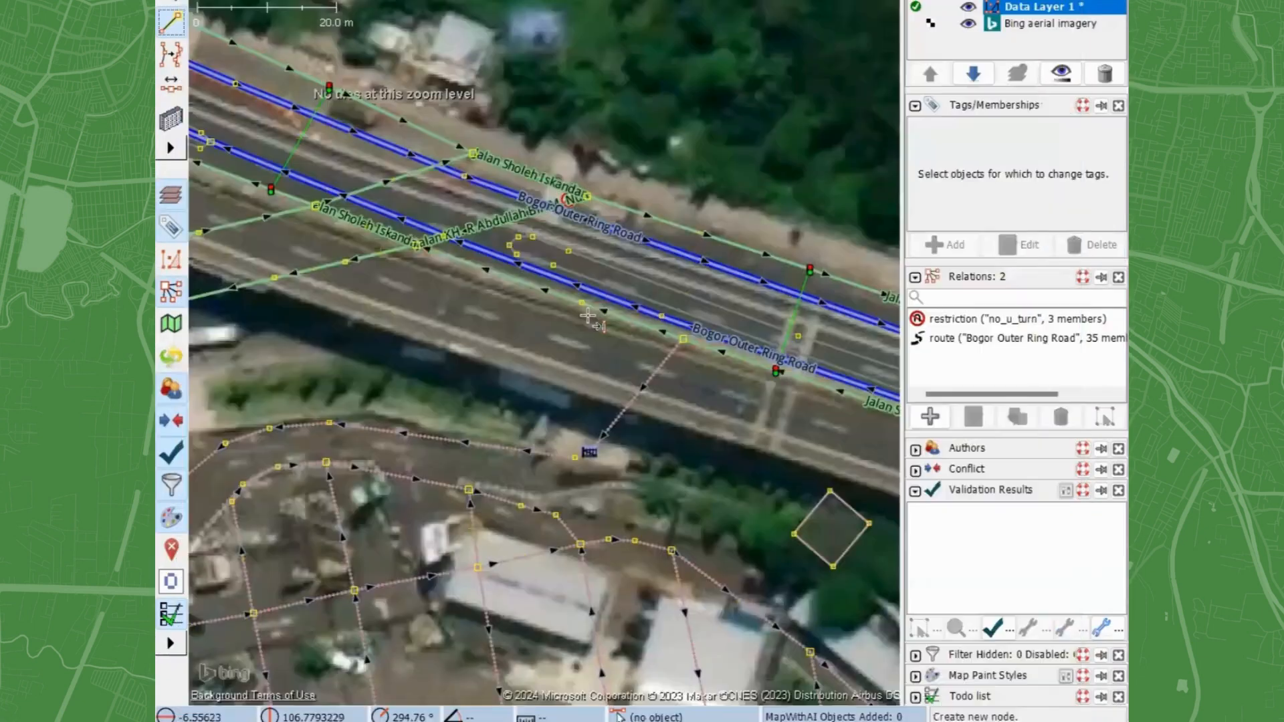
left_click(594, 313)
key("a")
key("Escape")
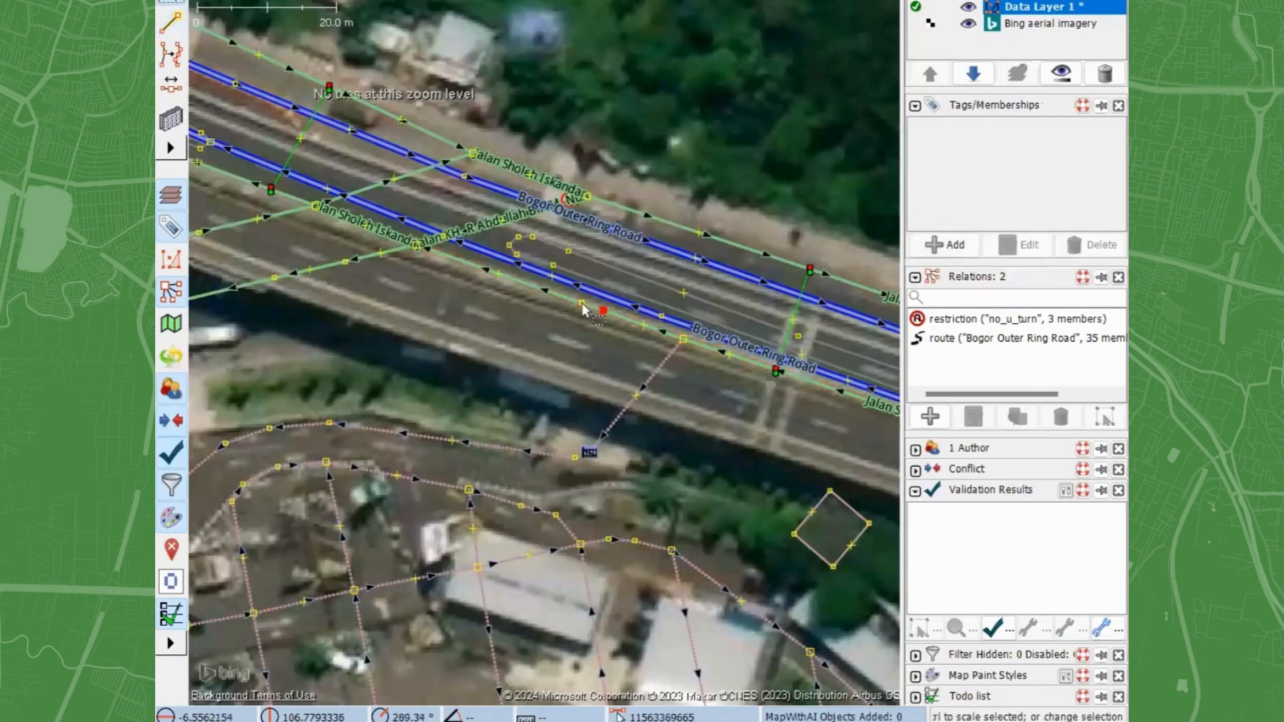
Tag the new node on incoming southern Jalan Sholeh Iskandar as highway=traffic_signals.
left_click(604, 311)
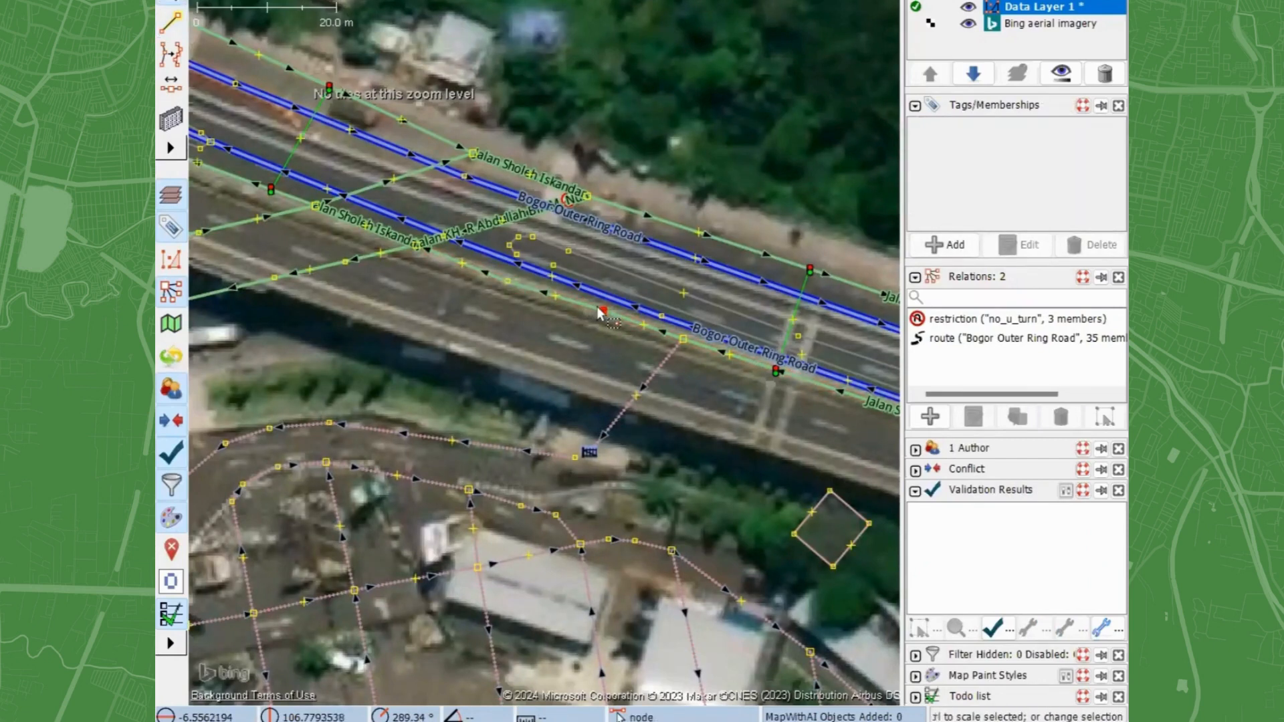
left_click(933, 249)
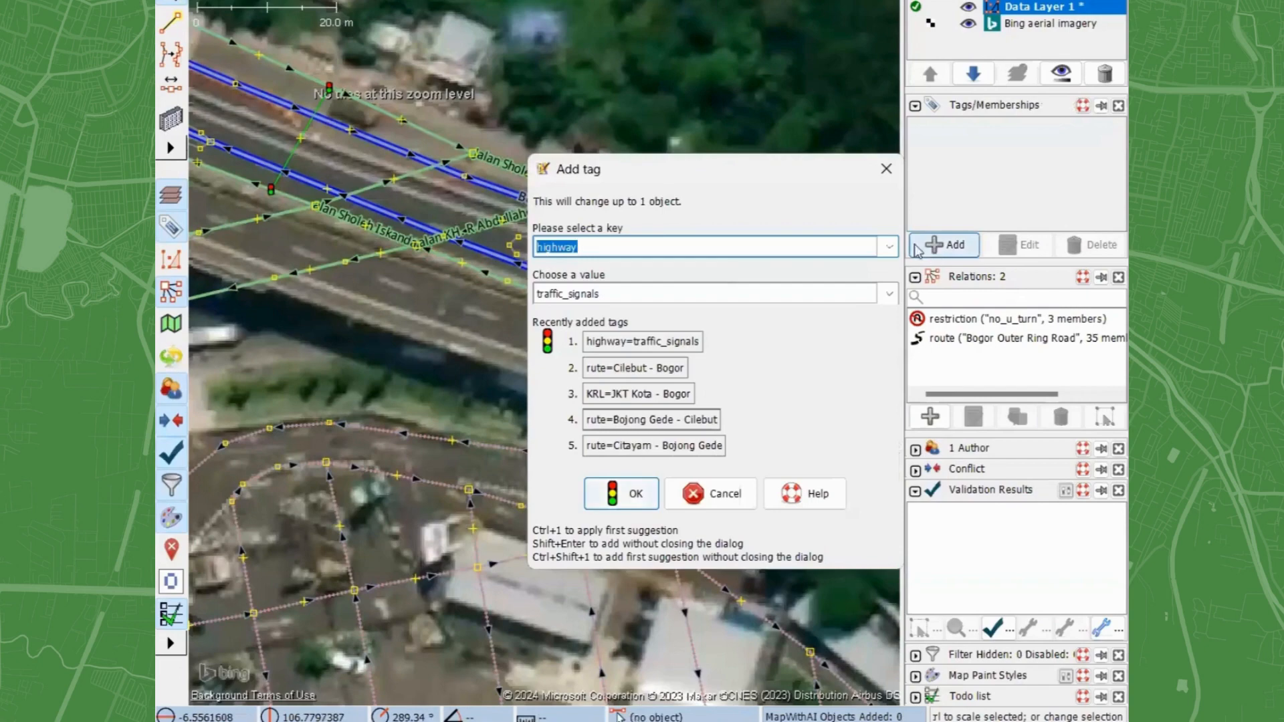
left_click(610, 495)
left_click(528, 371)
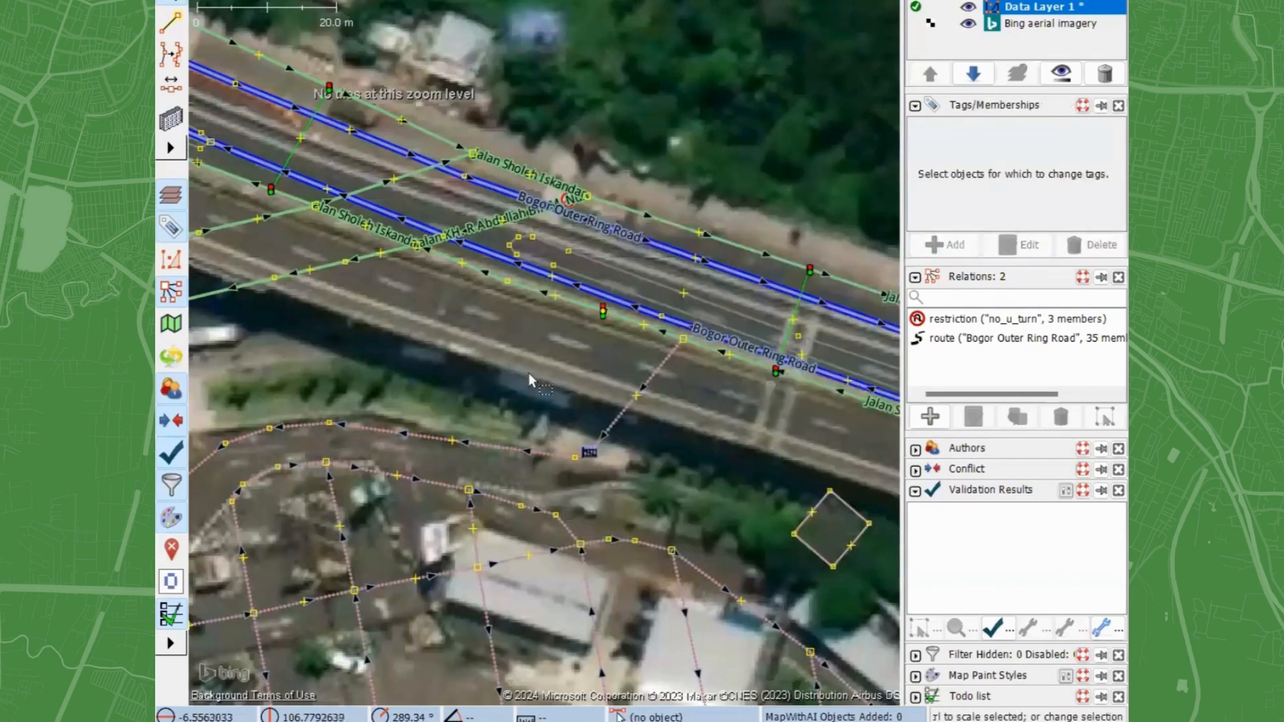
Review the southern Jalan Sholeh Iskandar signal node and the outgoing Jalan KH. R Abdullah Bin M. Nuh at the intersection.
scroll(527, 379, "down", 2)
left_click_drag(439, 366, 515, 390)
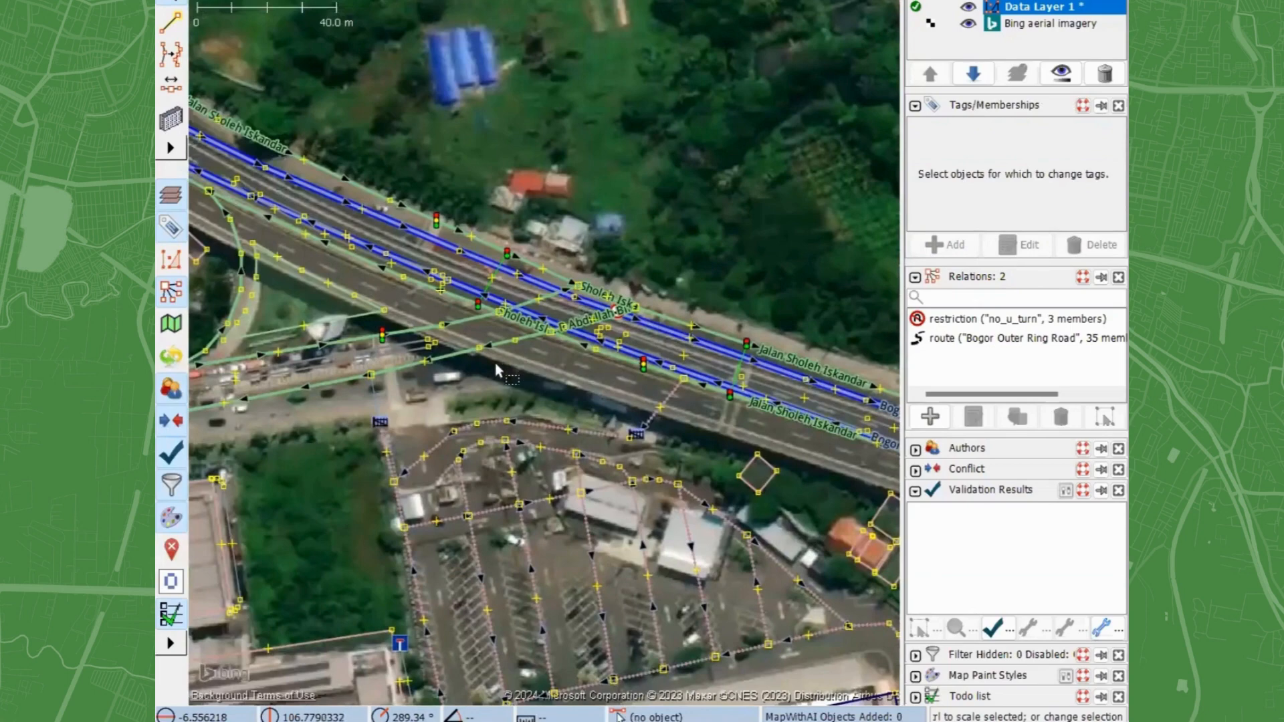
scroll(498, 371, "up", 2)
left_click(869, 387)
left_click(791, 367)
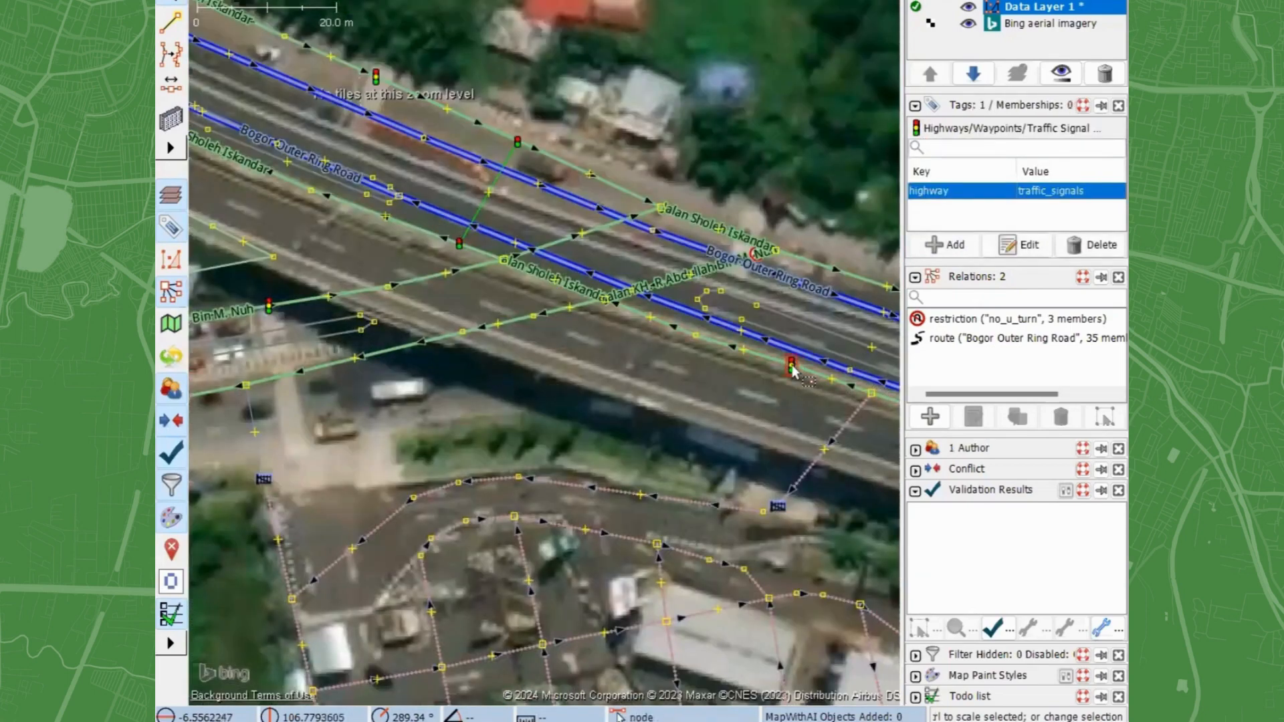
left_click(393, 355)
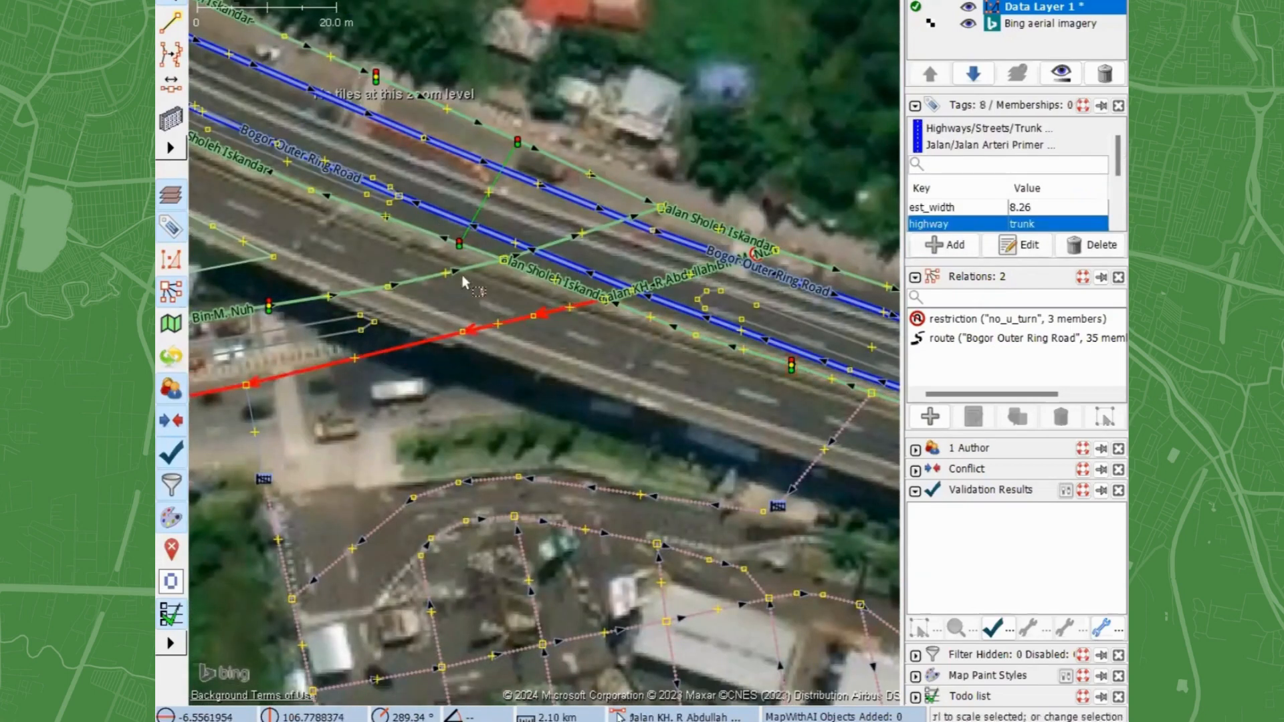
Check the traffic signal node on the incoming southern Jalan Sholeh Iskandar east of the intersection.
left_click(420, 233)
left_click(796, 387)
left_click(790, 368)
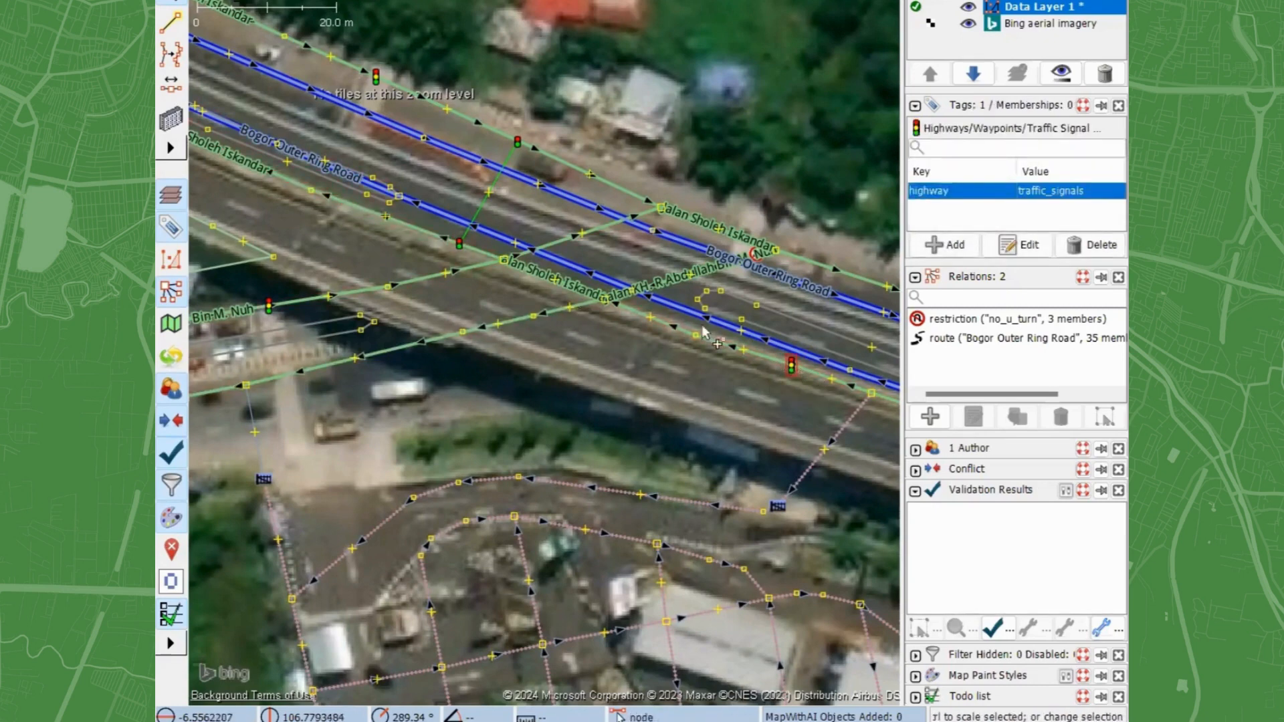
left_click_drag(555, 387, 565, 431)
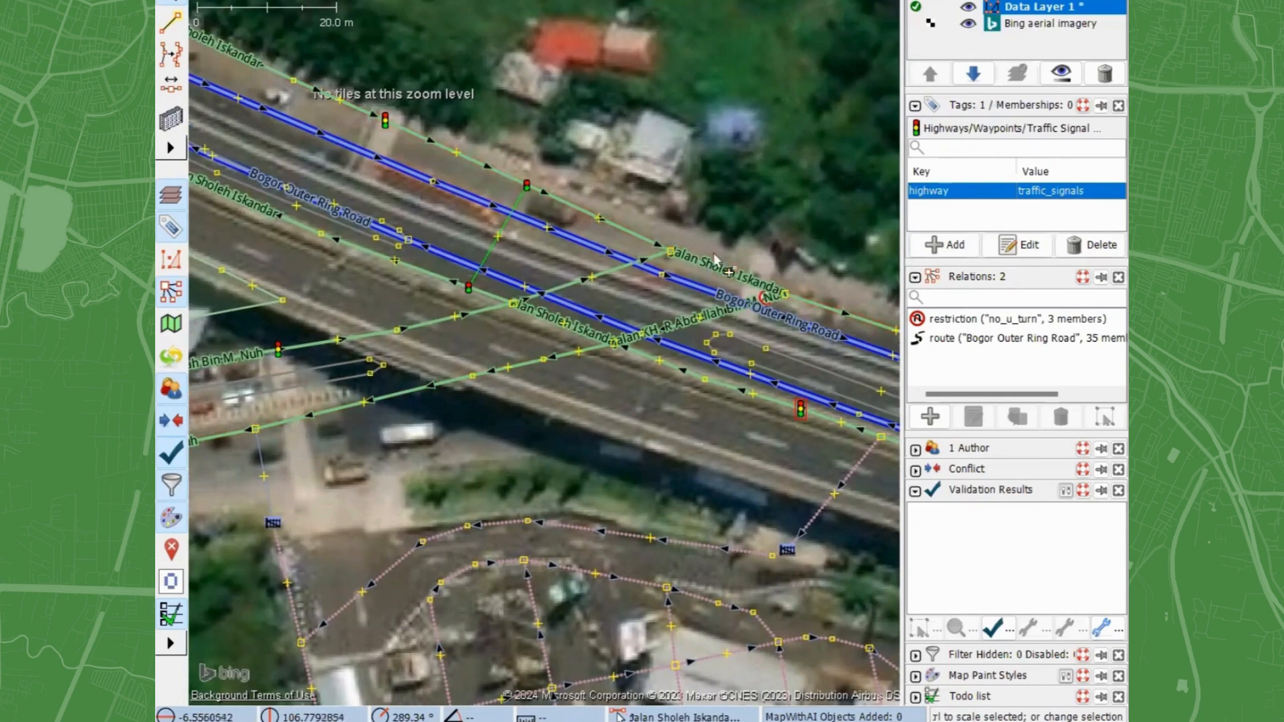
Examine the Jalan KH. R Abdullah Bin M. Nuh segments crossing the intersection and the northern Jalan Sholeh Iskandar approach, and clear the selection.
left_click(588, 277)
left_click(586, 350)
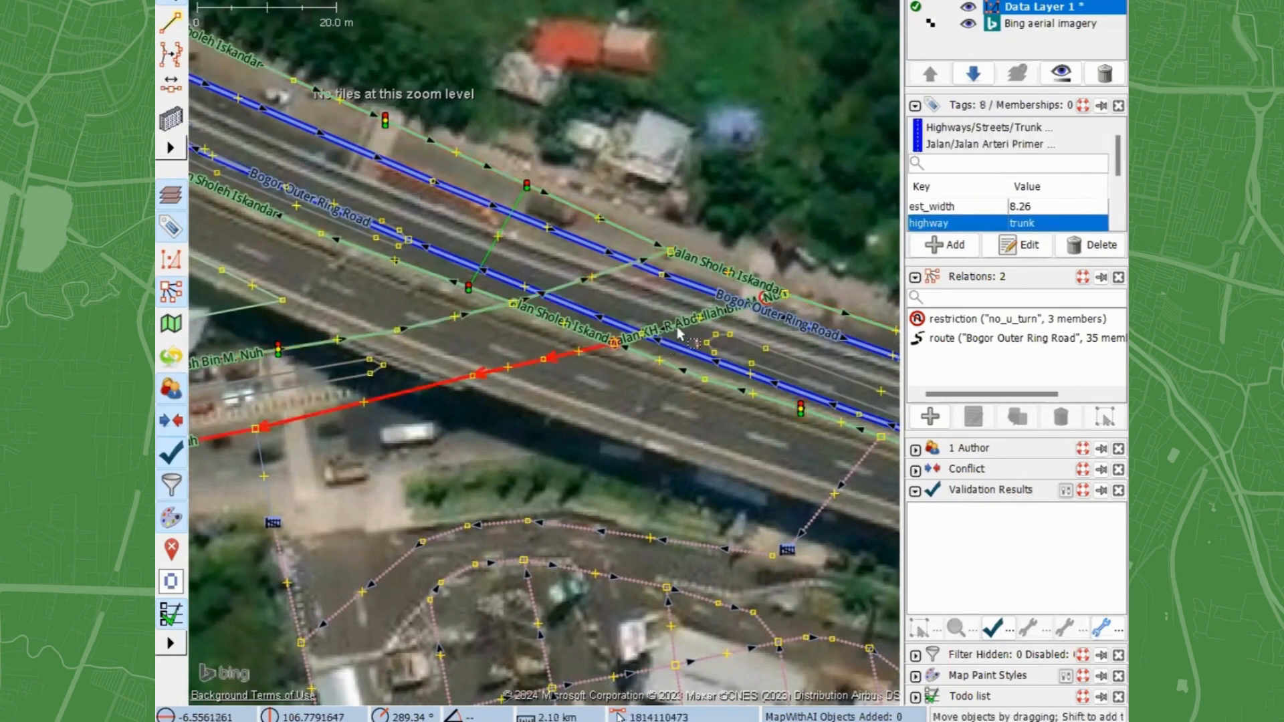
left_click(679, 332)
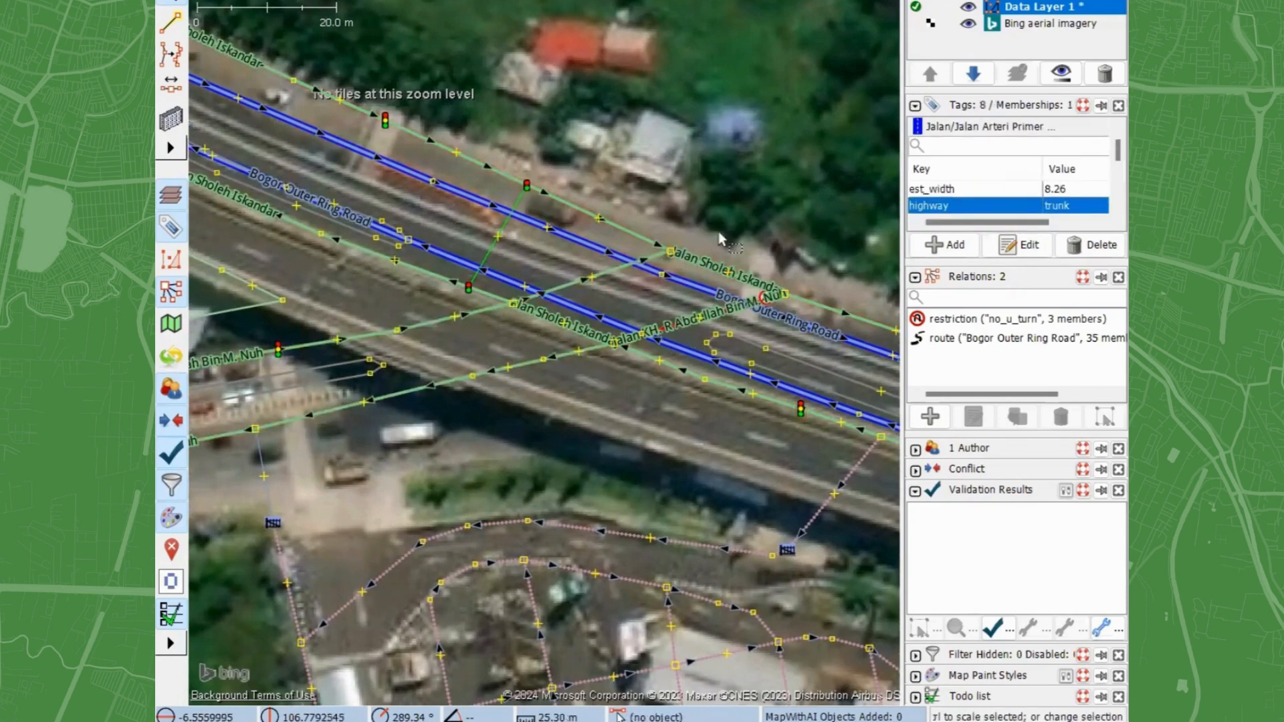
left_click(628, 234)
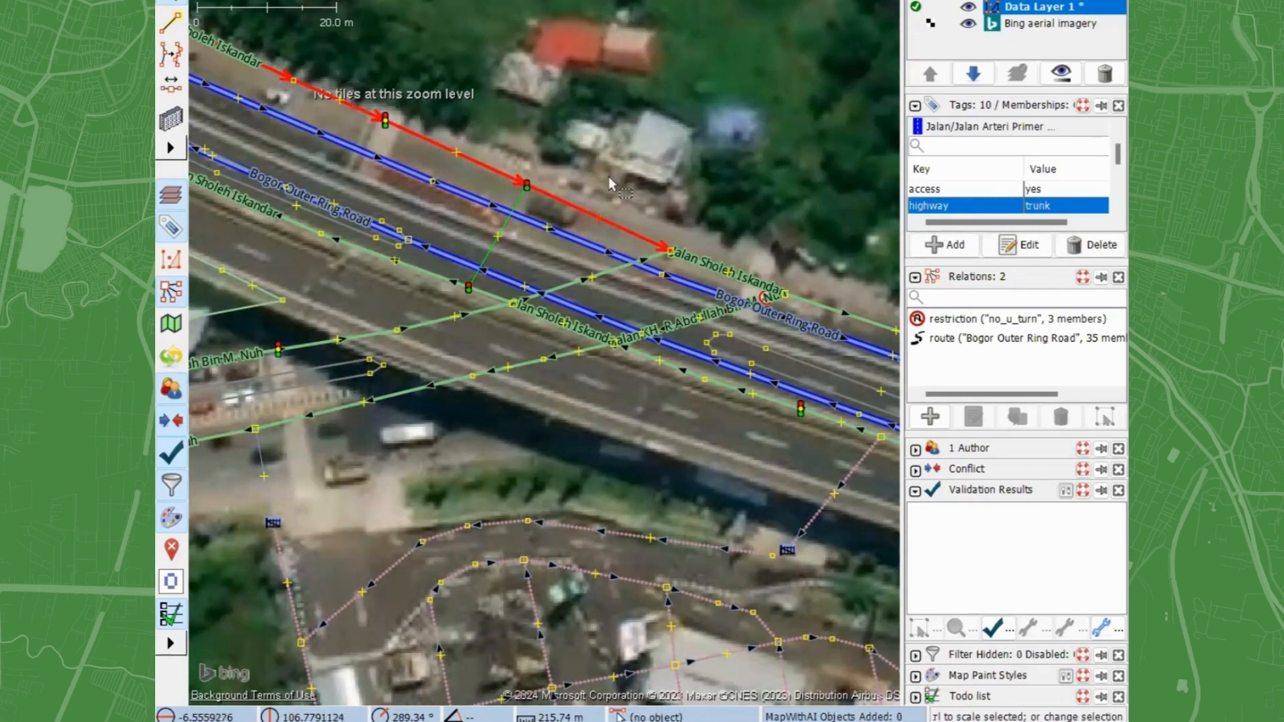
scroll(609, 177, "down", 2)
left_click(579, 177)
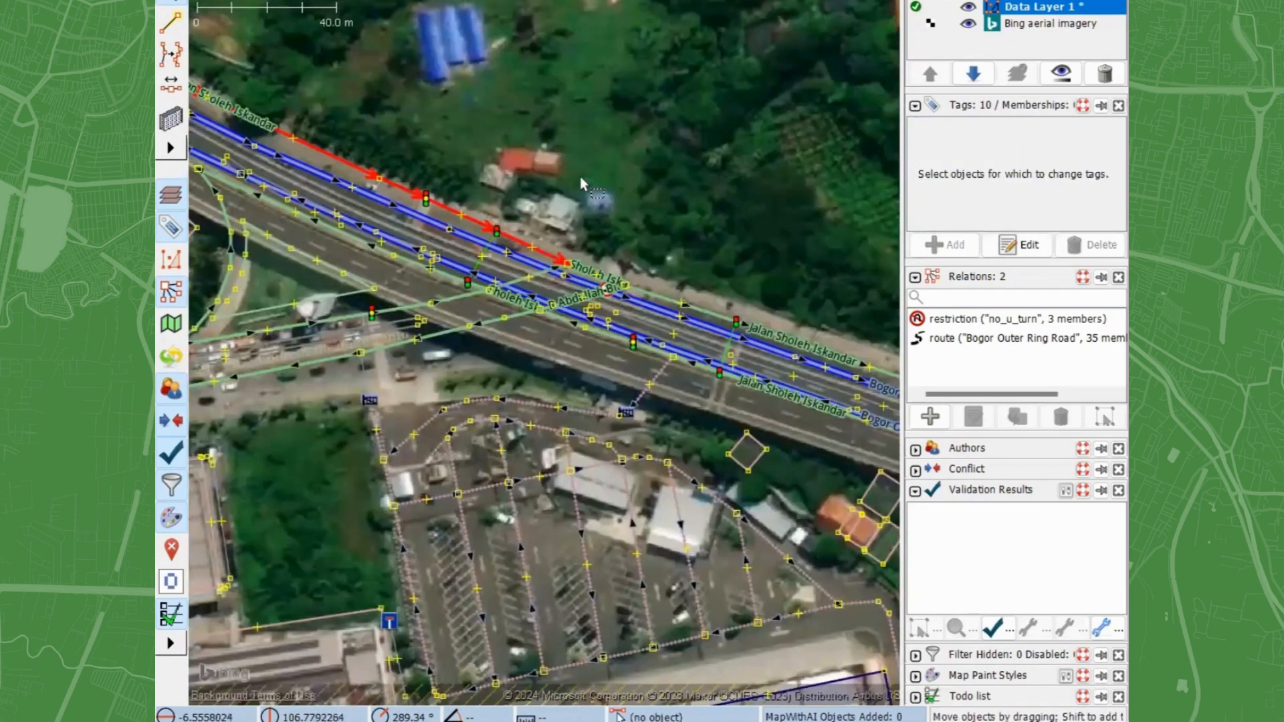